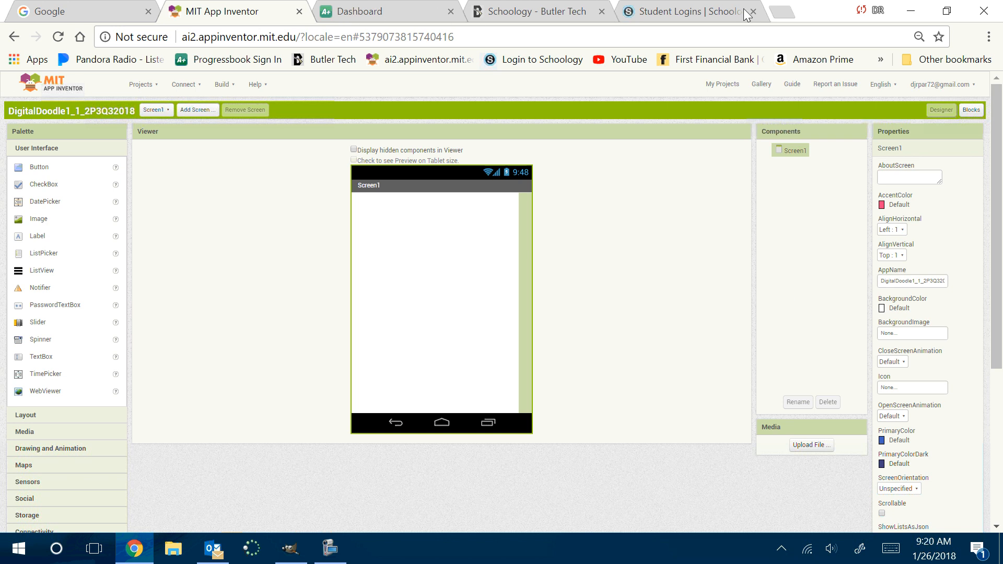
Search the web for "mit app inventor 2" in a new browser tab
left_click(782, 11)
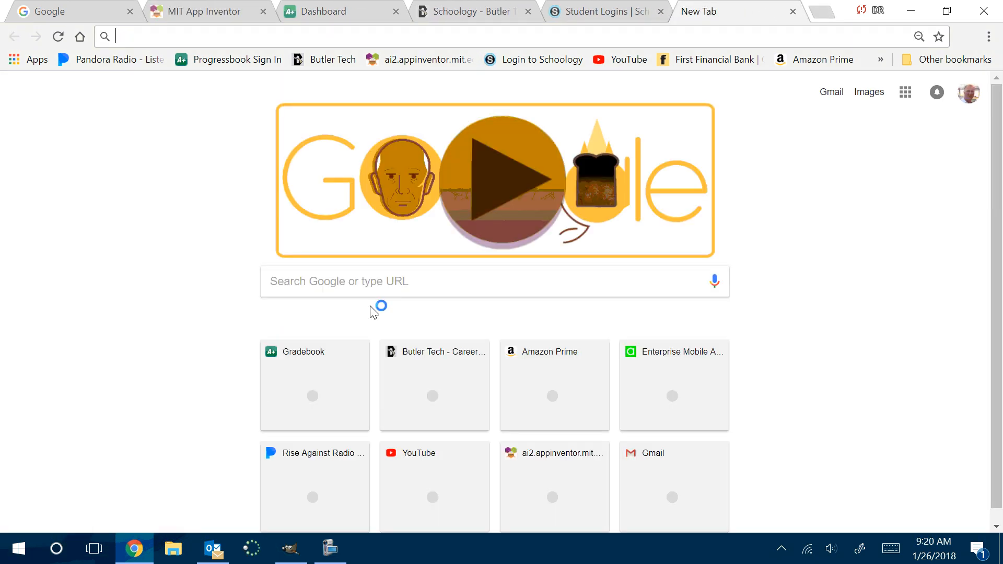
left_click(393, 277)
type("Mit app inventor 2")
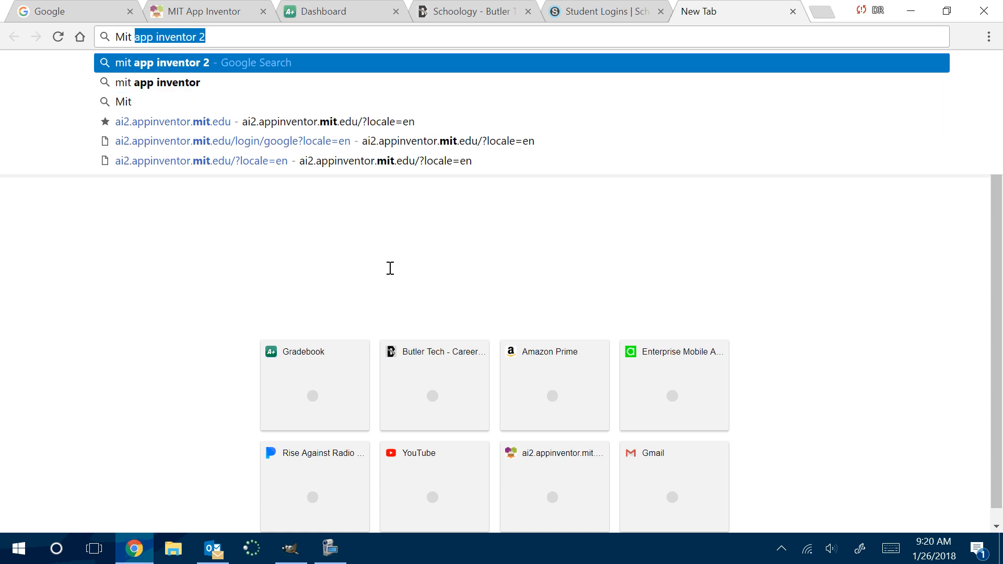
key("Return")
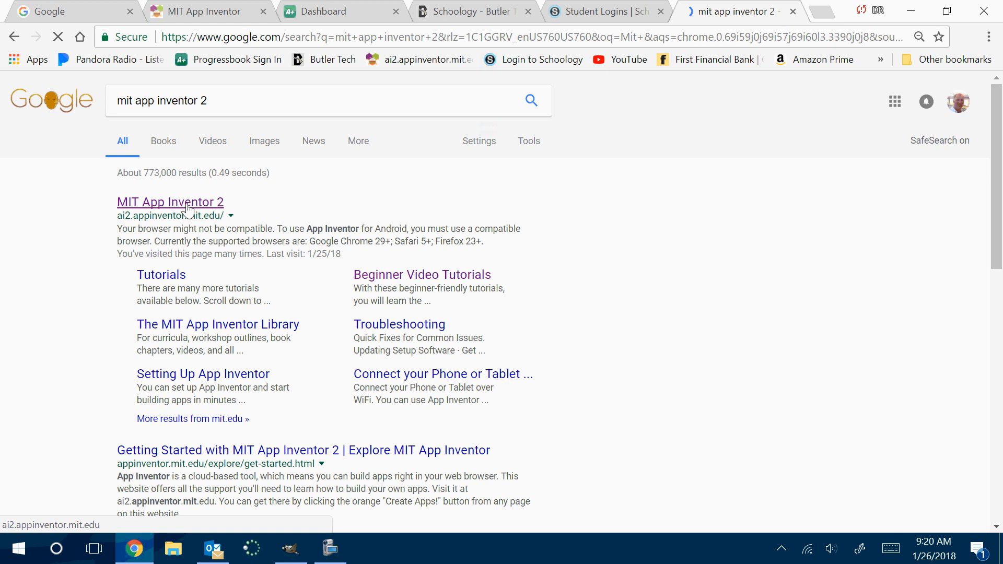
Open the MIT App Inventor Tutorials page from the search results and look over the featured tutorials and topic filters
left_click(173, 202)
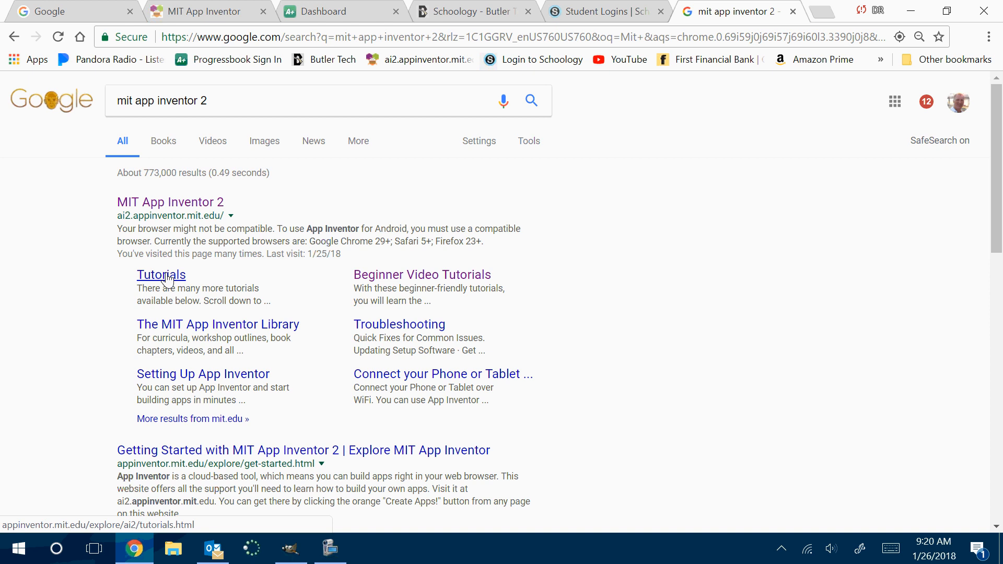
left_click(167, 276)
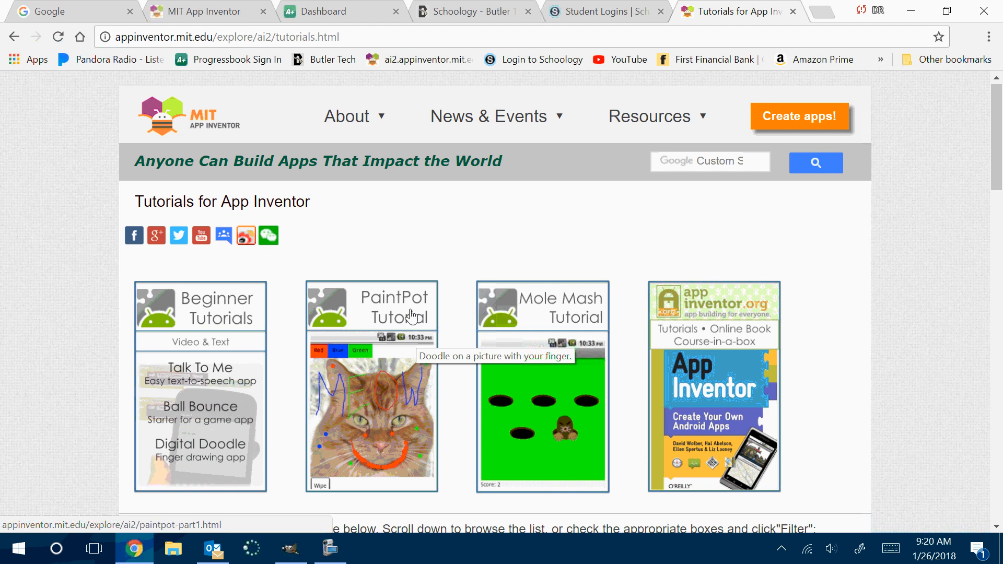
scroll(413, 316, "down", 3)
scroll(366, 340, "up", 3)
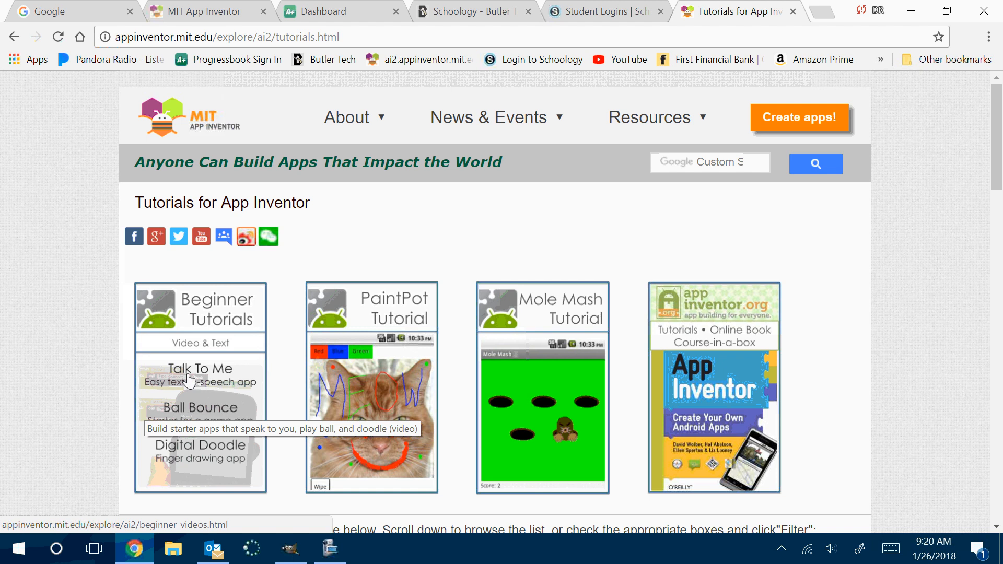
scroll(578, 392, "down", 5)
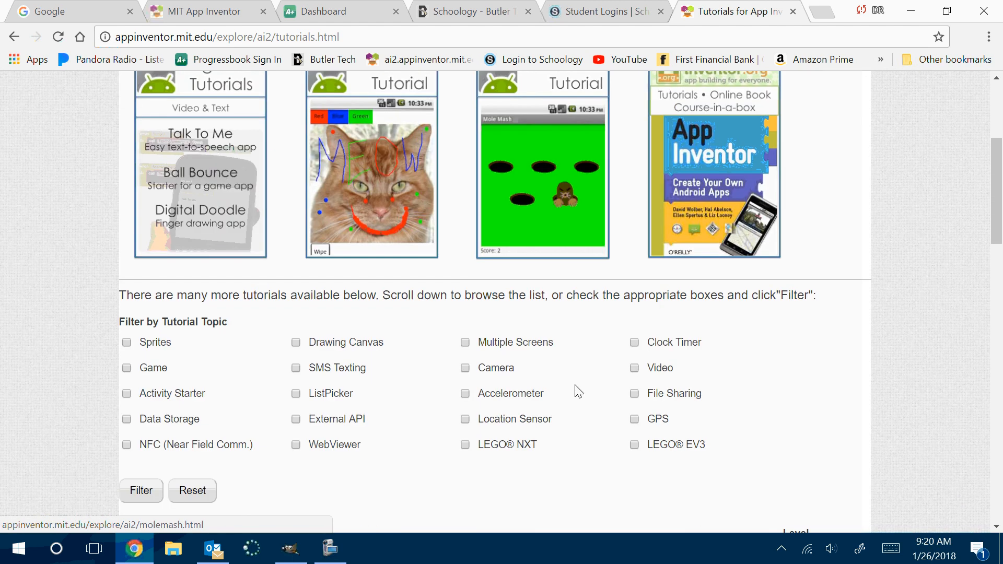
scroll(578, 391, "up", 2)
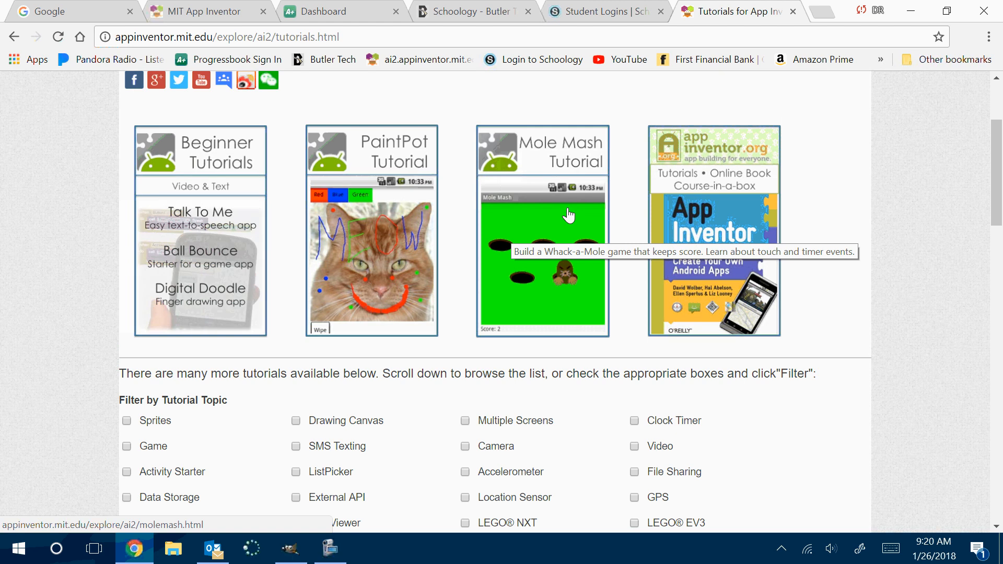
Return to the Google results and search for "dr dandroid" instead
left_click(15, 41)
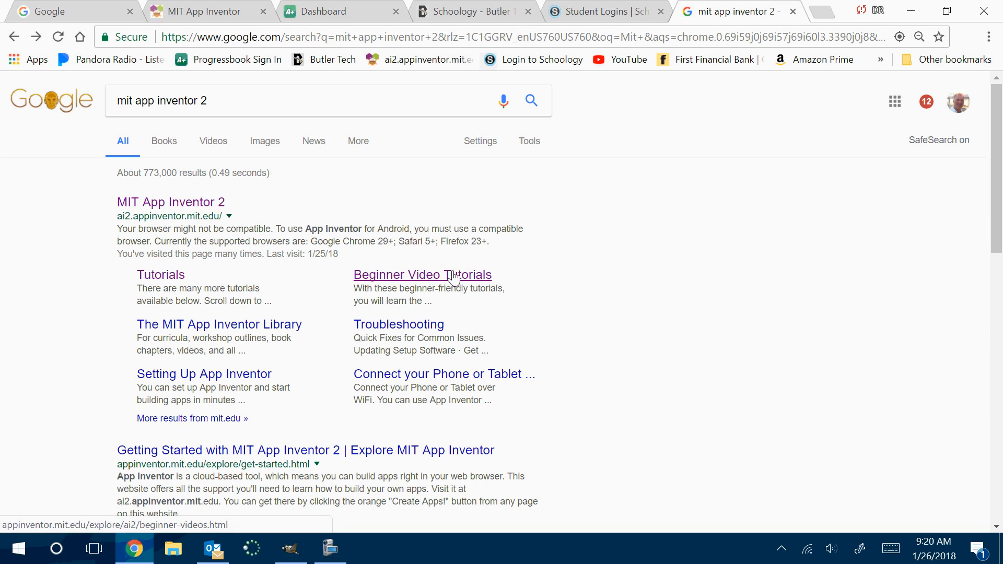
left_click_drag(240, 99, 111, 106)
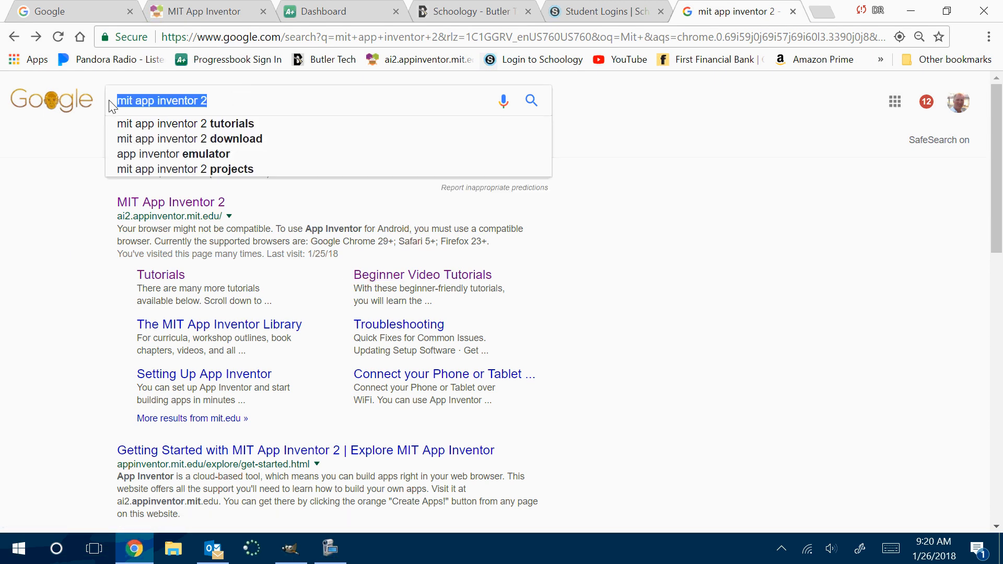
type("dr")
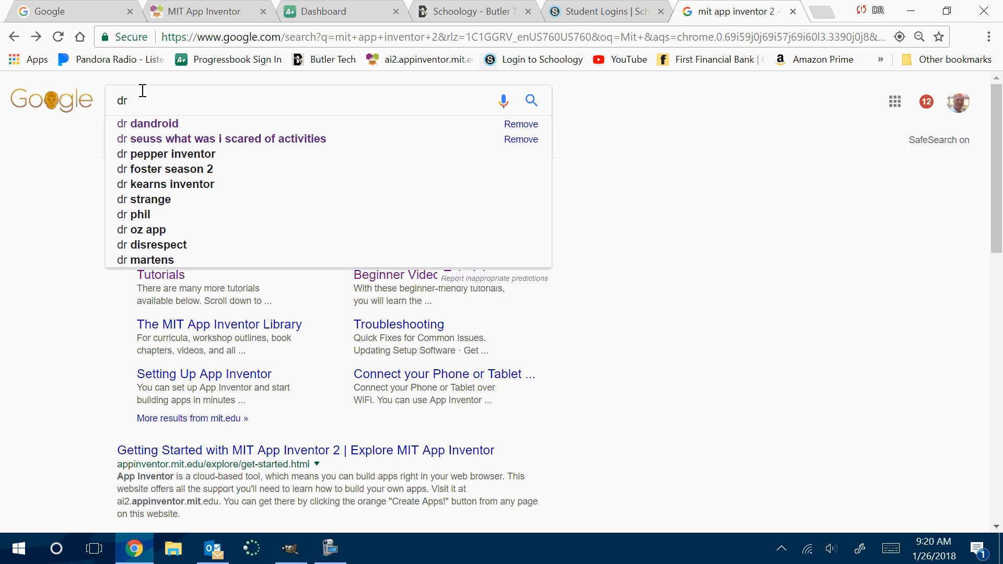
left_click(155, 127)
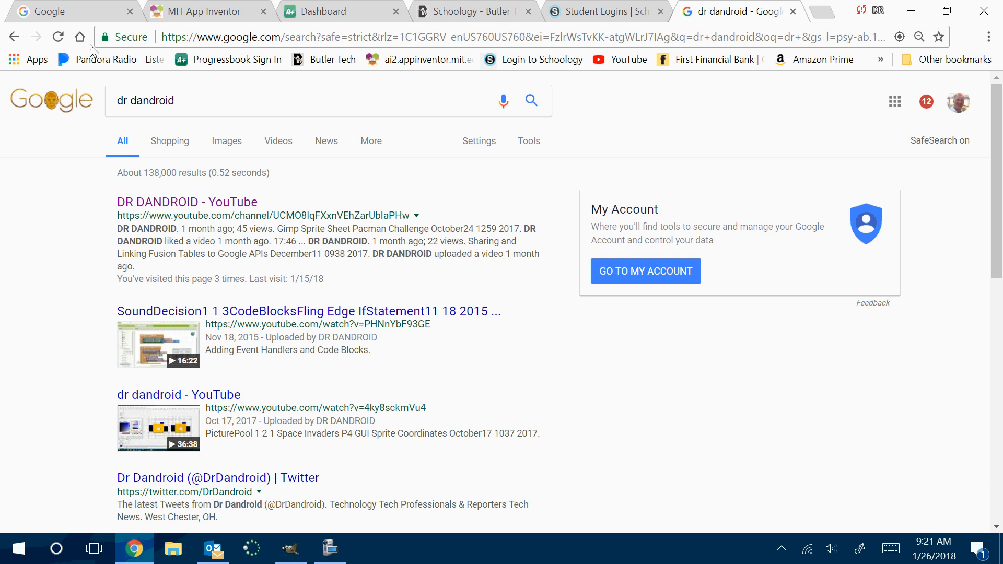
Switch back to the DigitalDoodle1_1_2P3Q32018 project and add a Button component to Screen1
left_click(193, 12)
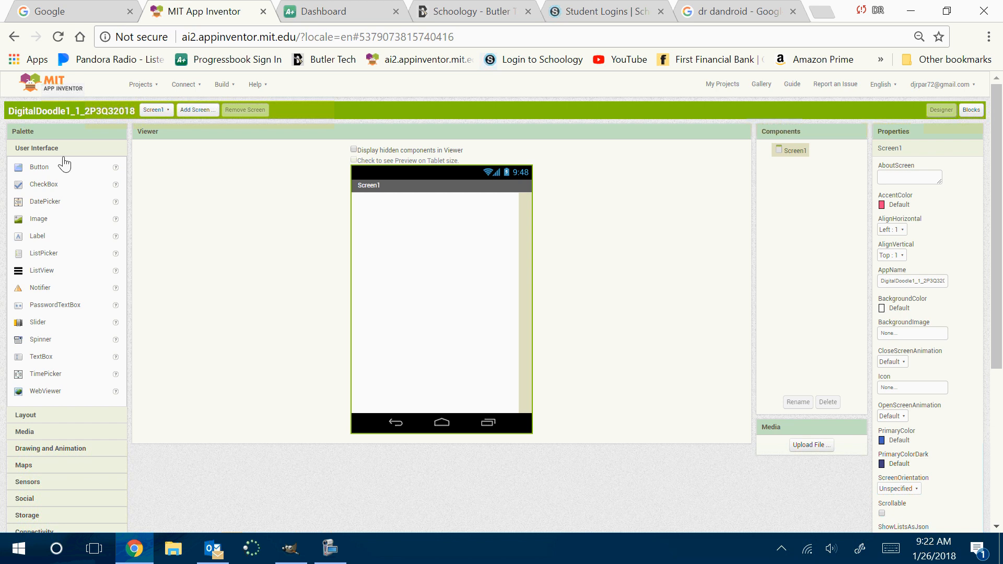
left_click_drag(34, 168, 456, 375)
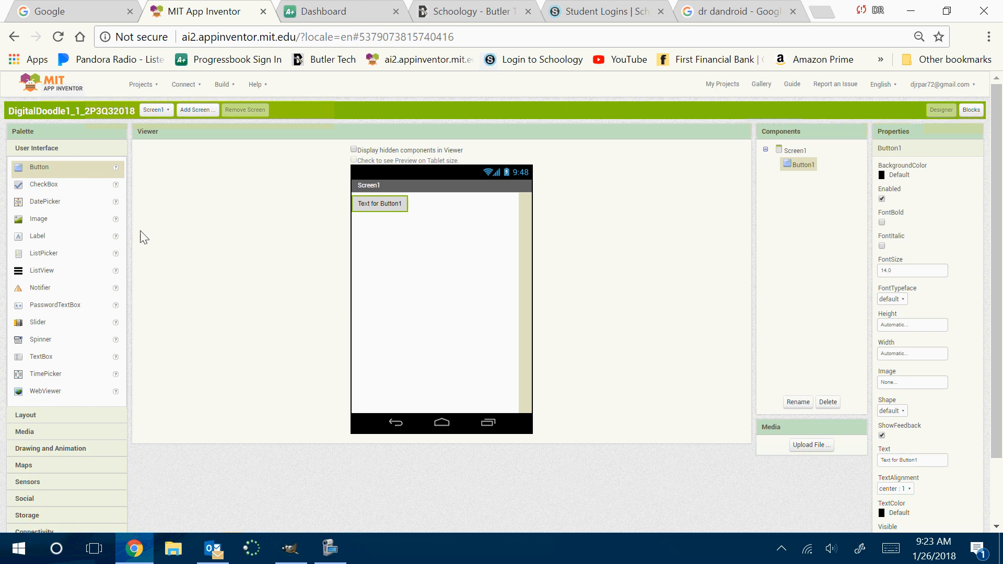
Read the Label component's full reference documentation and close it to return to the designer
left_click(116, 236)
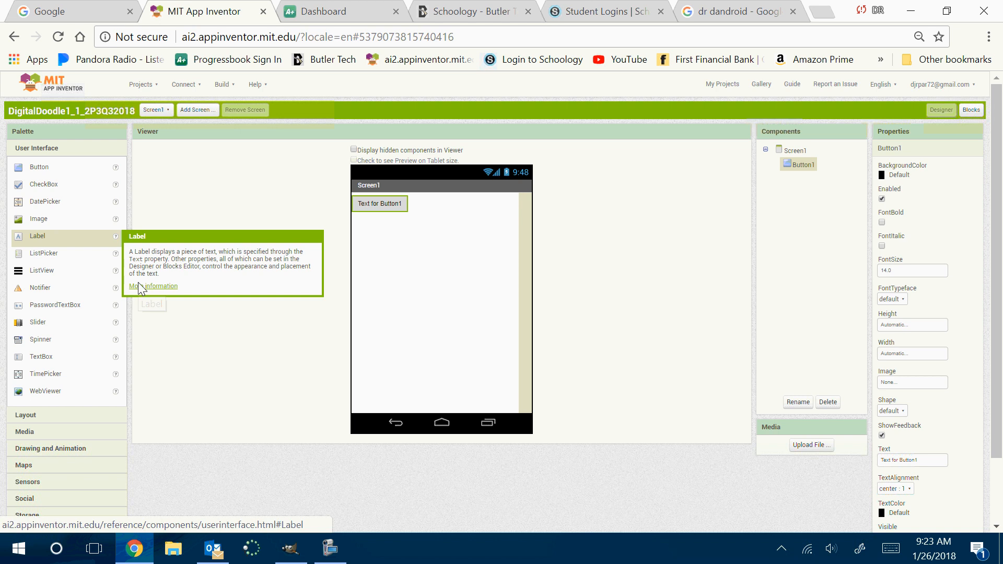
left_click(138, 286)
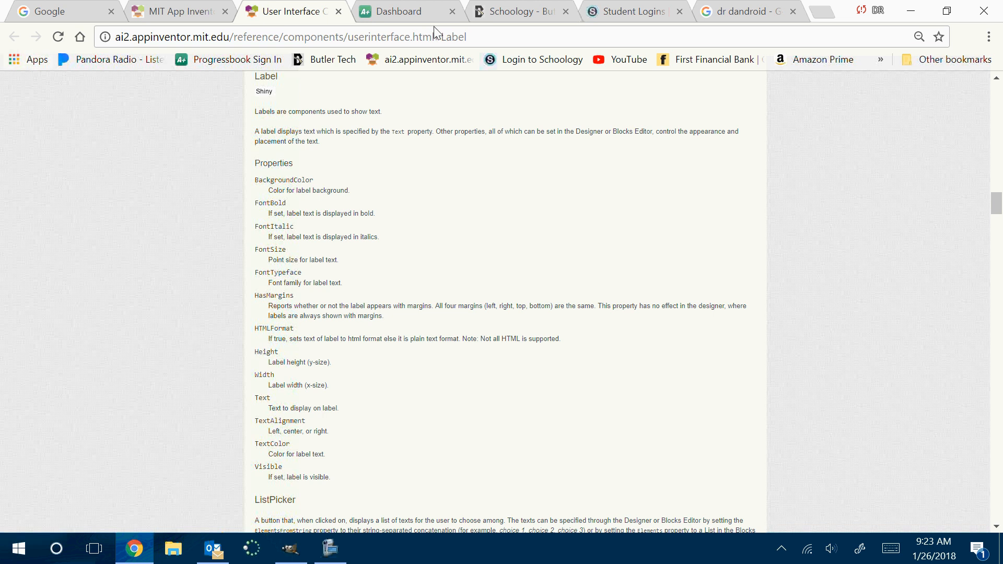
left_click(338, 11)
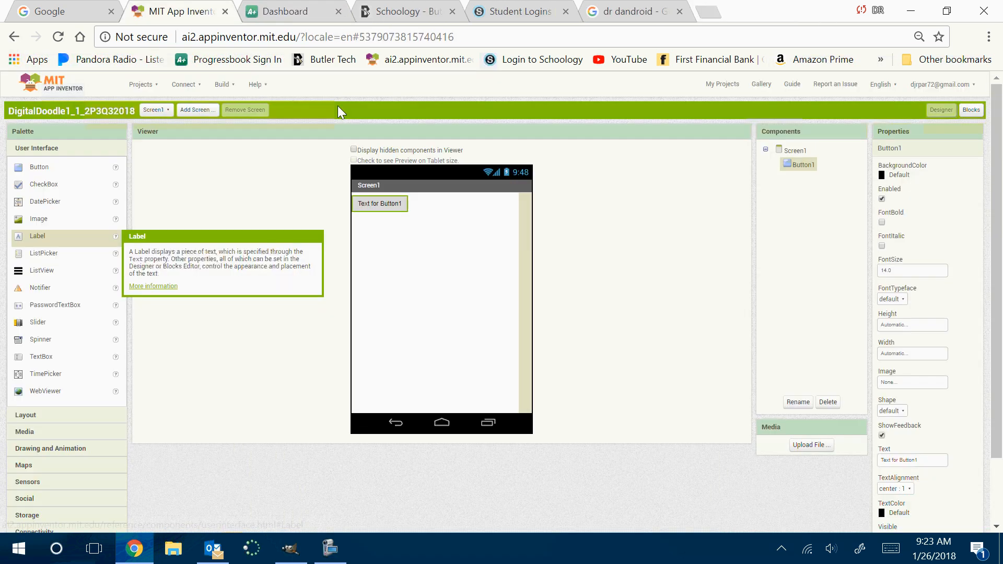
Find CloudDB among the Experimental components, read through its reference documentation, and return to the designer
scroll(120, 342, "down", 2)
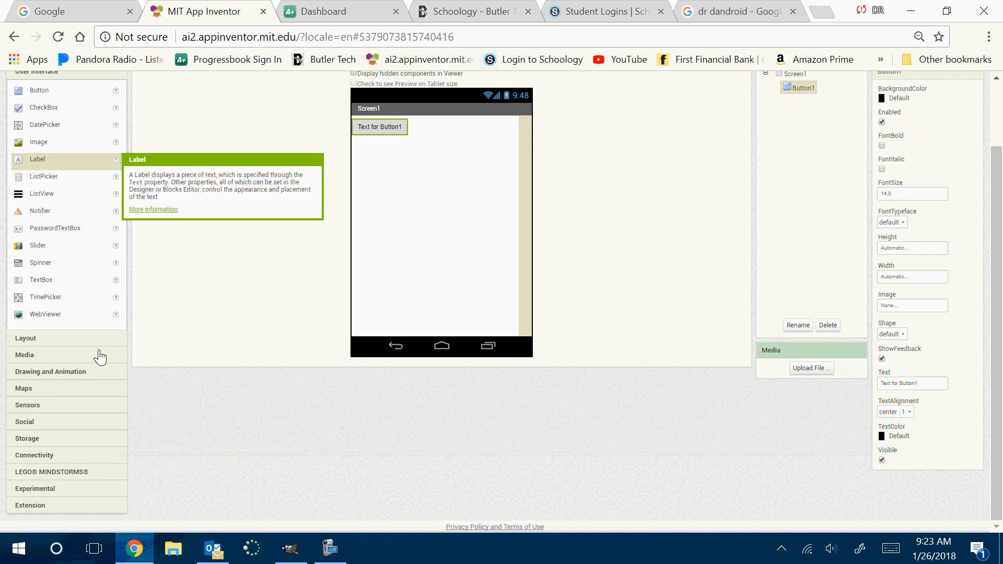
left_click(33, 489)
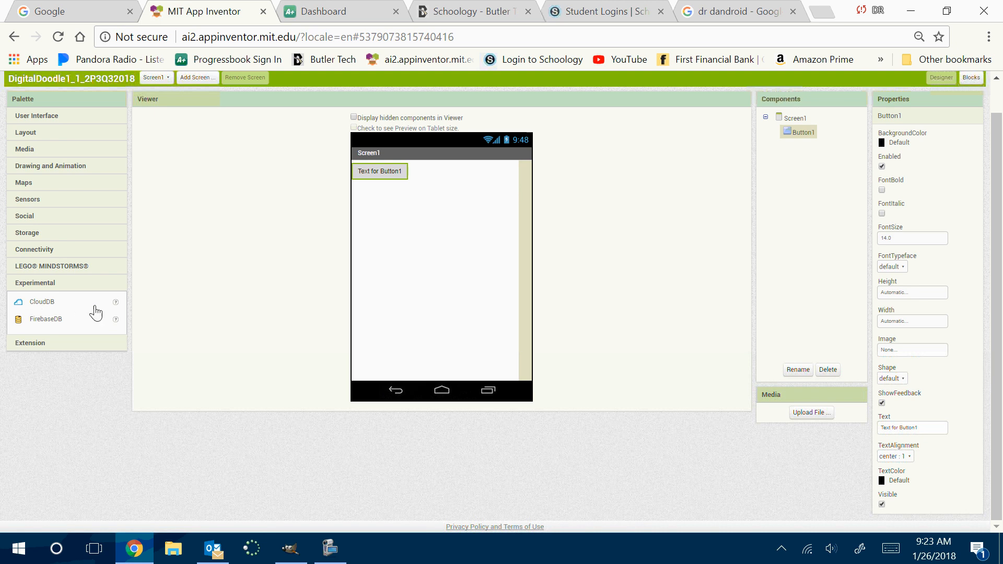
left_click(115, 304)
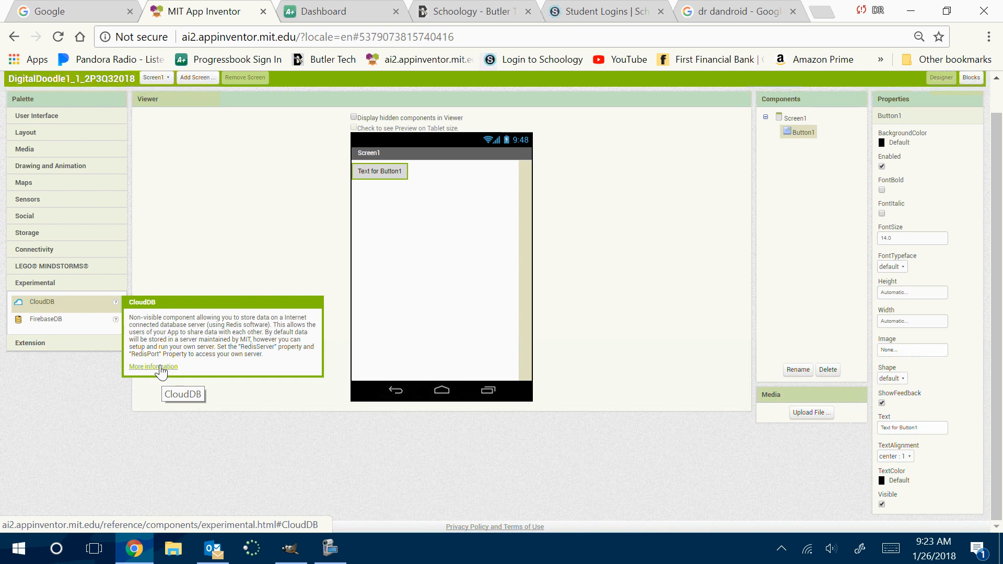
left_click(160, 367)
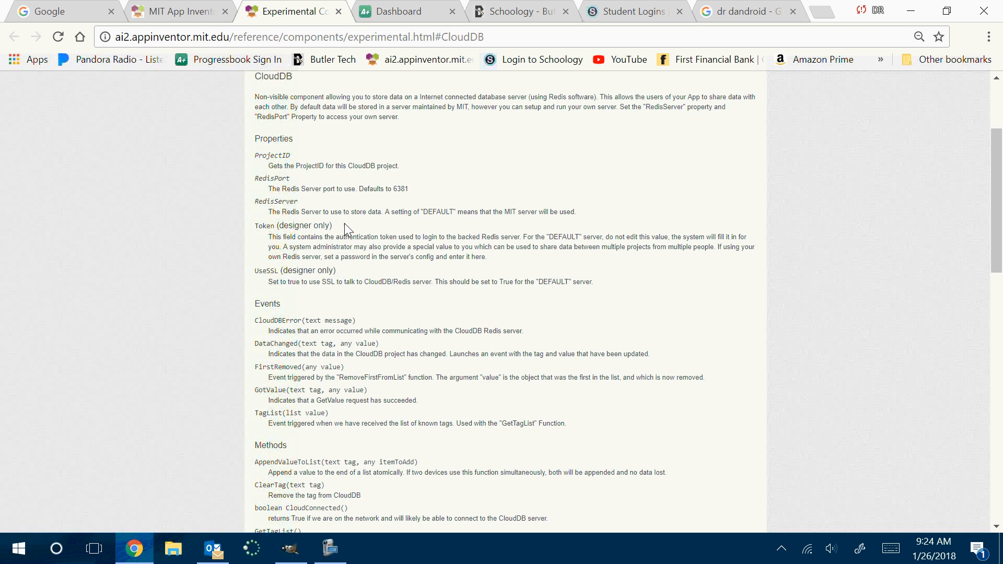
scroll(344, 228, "down", 5)
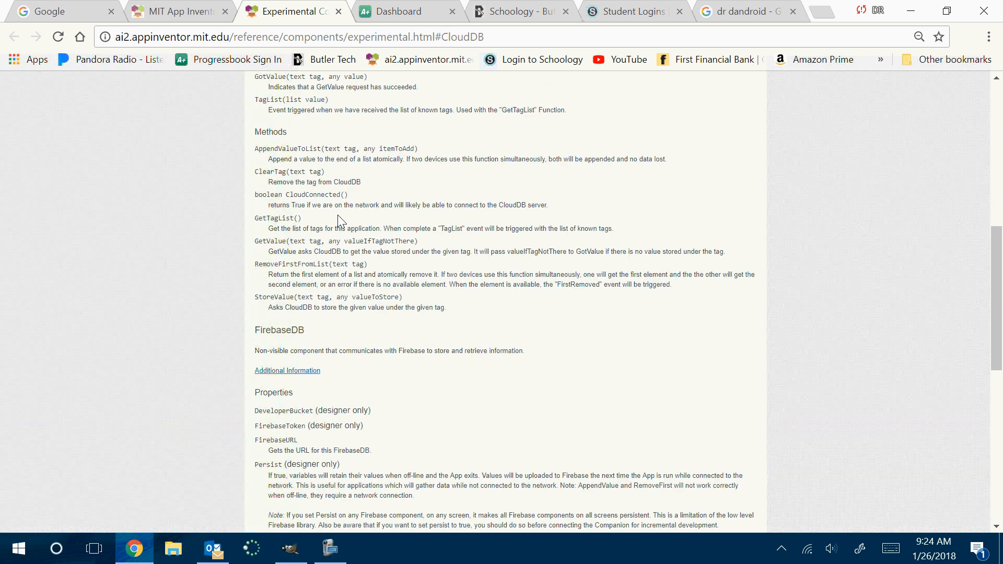
scroll(340, 220, "up", 6)
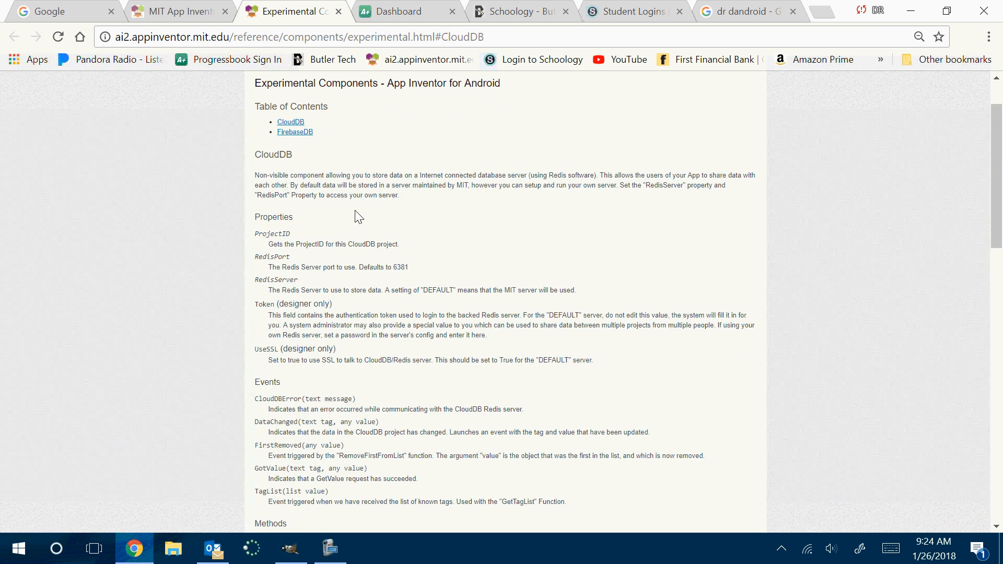
scroll(355, 219, "up", 2)
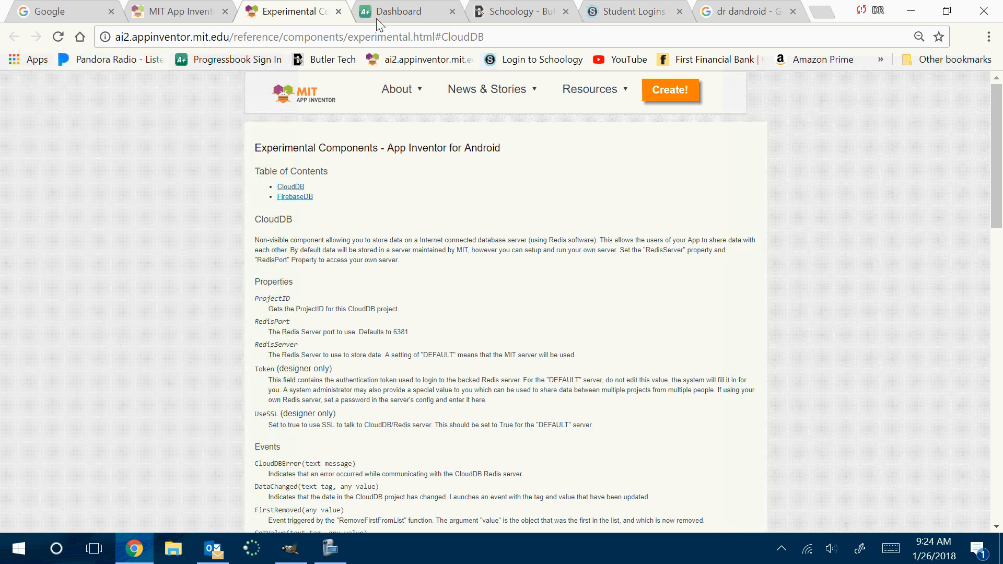
left_click(339, 12)
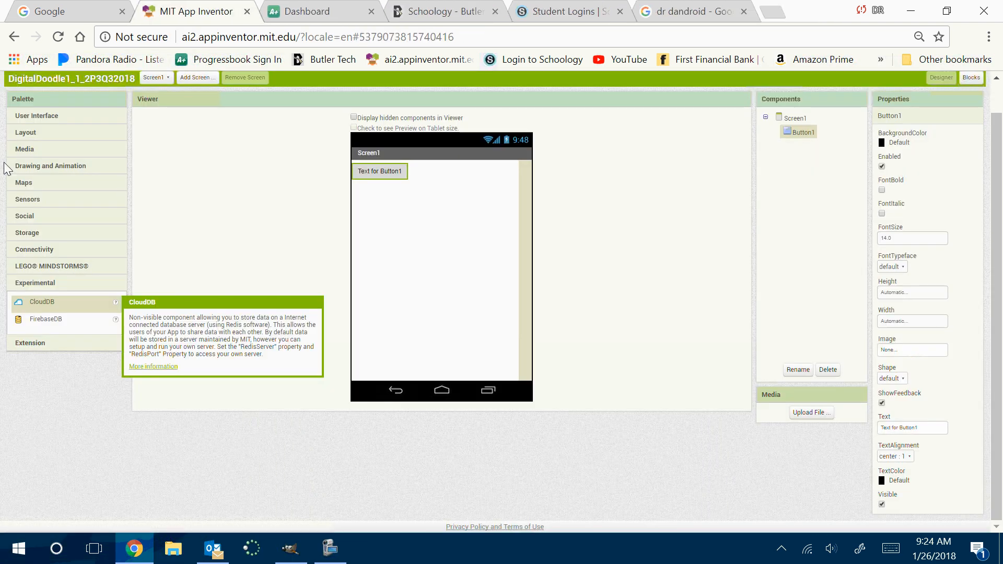
Look through the components offered in the Layout and Media categories
scroll(76, 143, "up", 1)
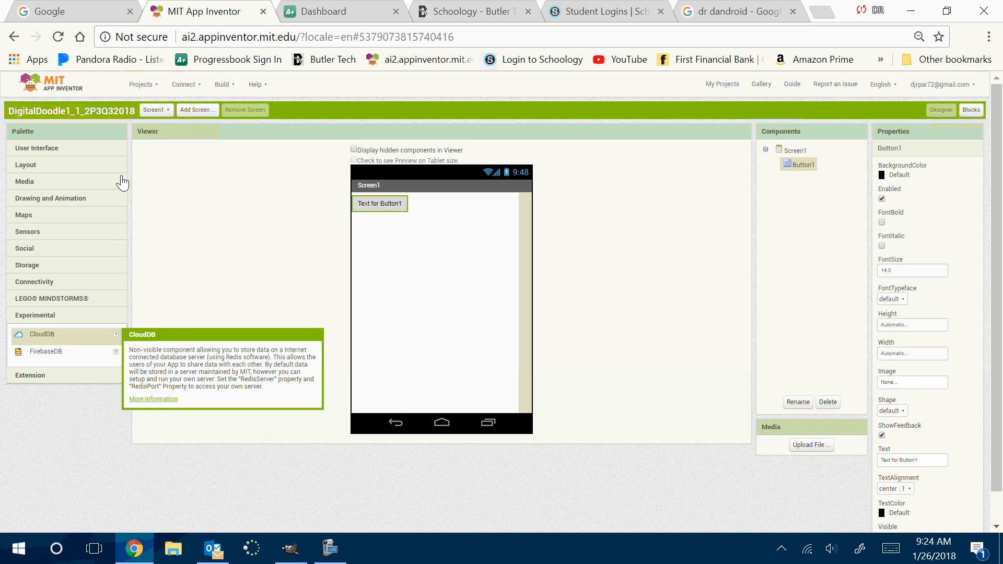
left_click(34, 170)
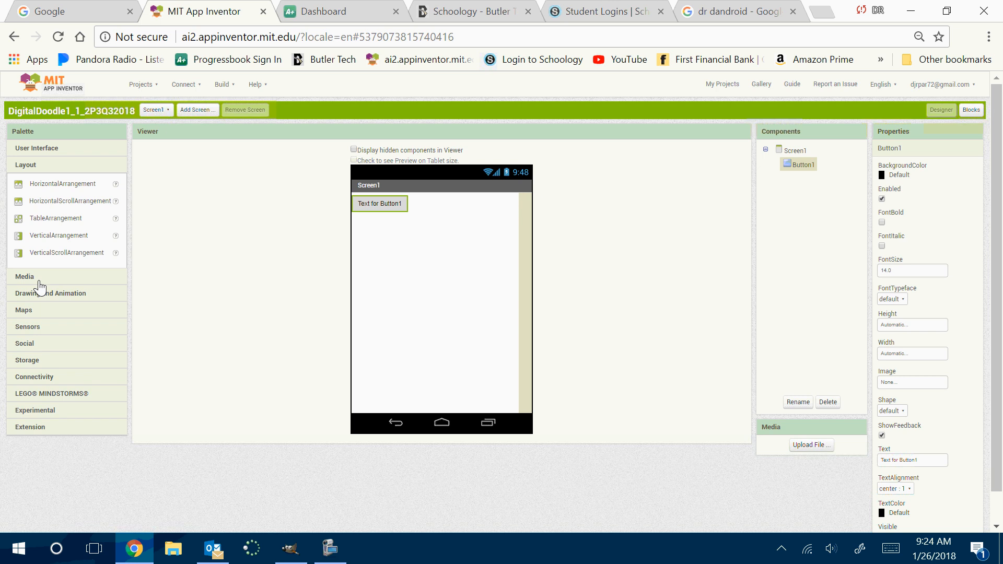
left_click(32, 278)
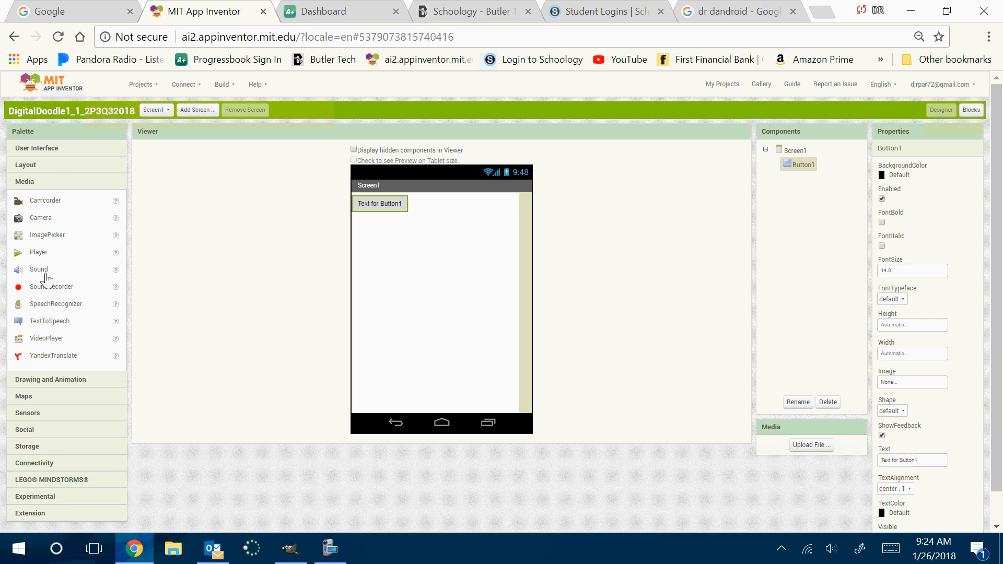
left_click(330, 548)
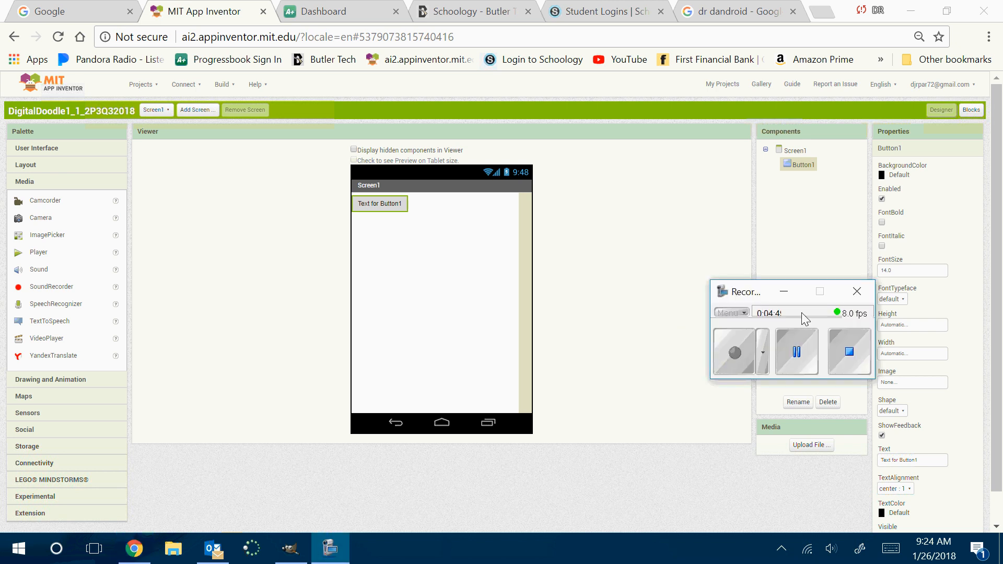
left_click(783, 290)
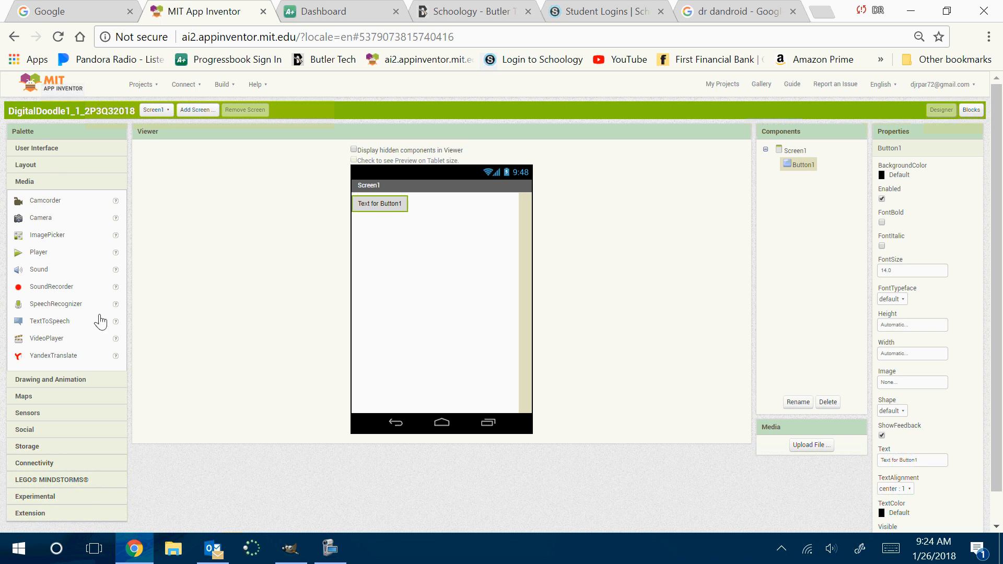
Add Sound, SpeechRecognizer, TextToSpeech and Camera components to Screen1
left_click_drag(40, 272, 428, 334)
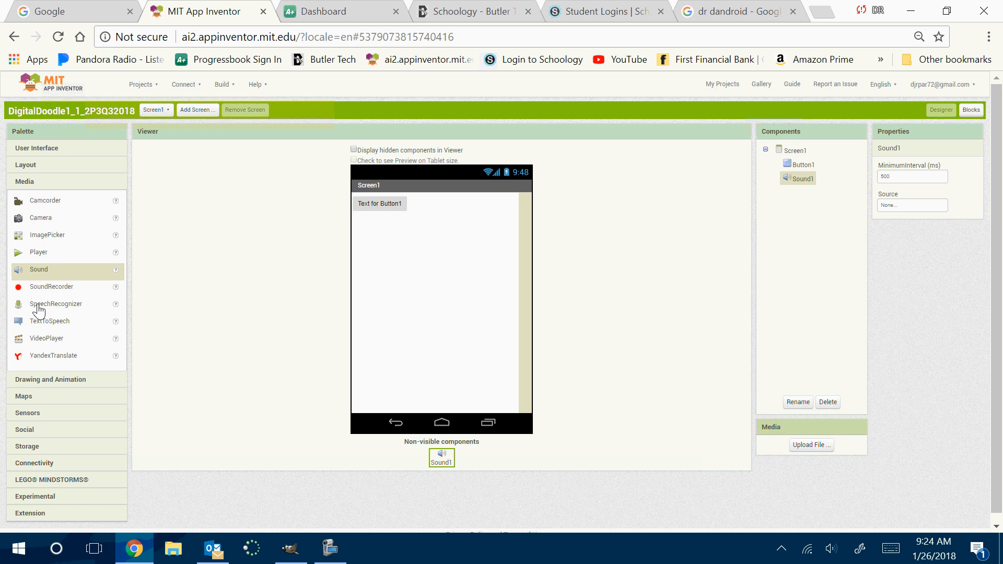
left_click_drag(38, 310, 407, 315)
left_click_drag(30, 325, 410, 298)
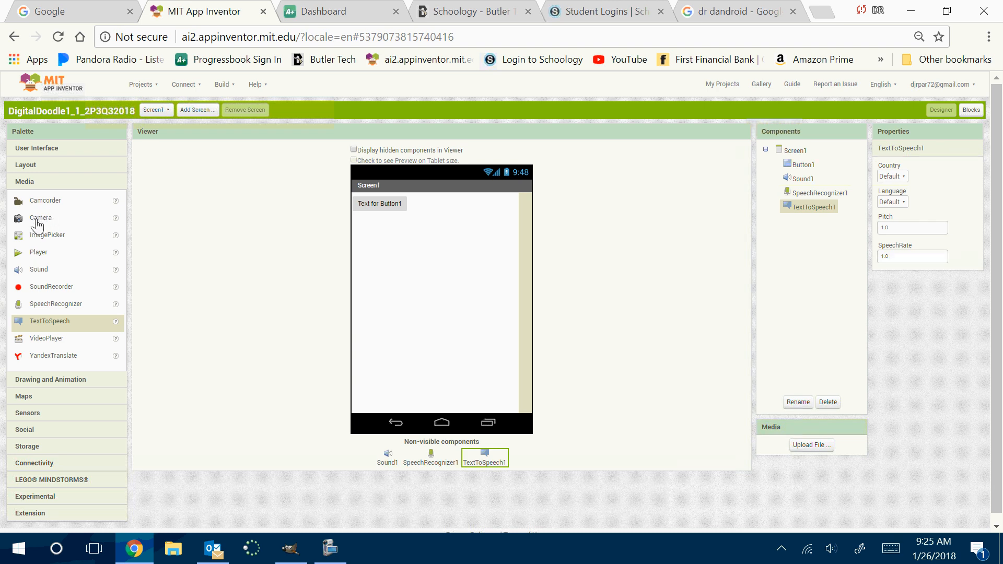
left_click_drag(37, 224, 444, 335)
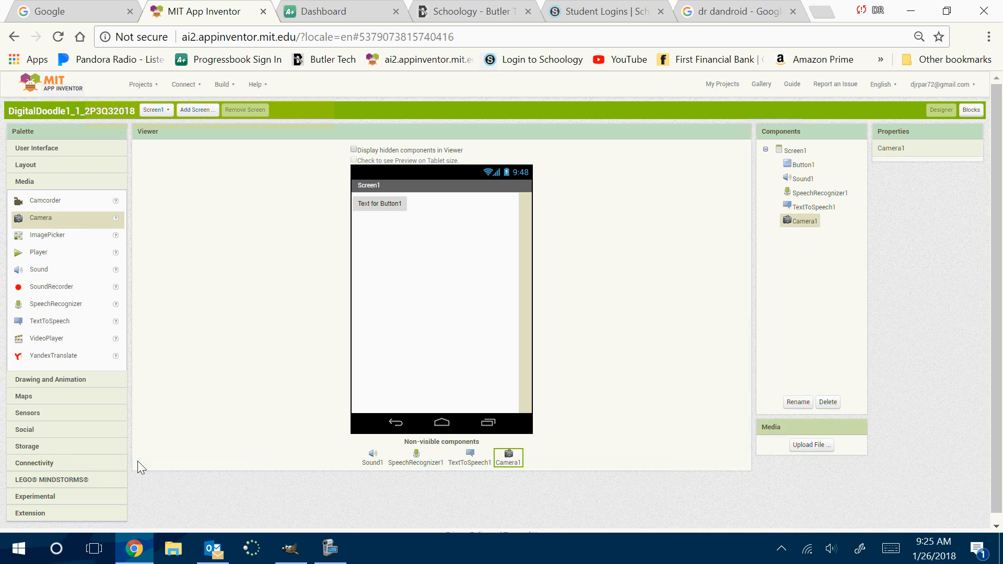
Add a Canvas component from the Drawing and Animation category to Screen1 below the button
left_click(26, 380)
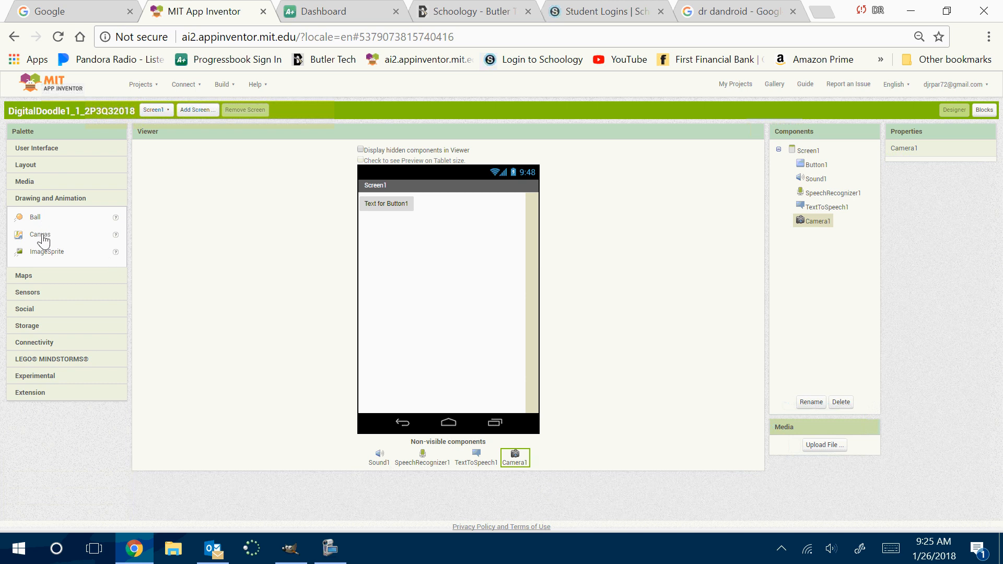
left_click_drag(38, 235, 460, 303)
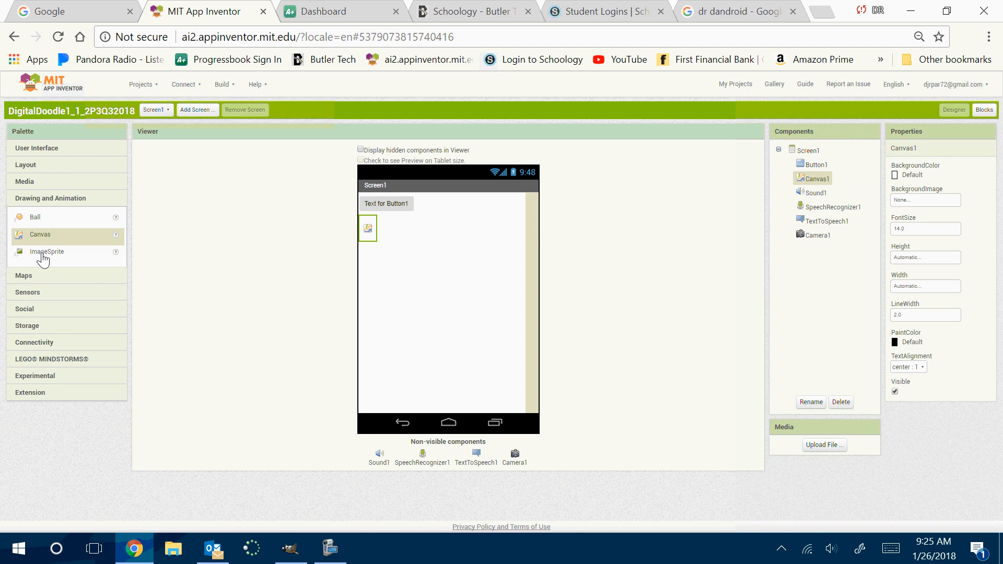
Look through the Maps and Sensors components, and add a Sharing component from the Social category to Screen1
left_click(32, 276)
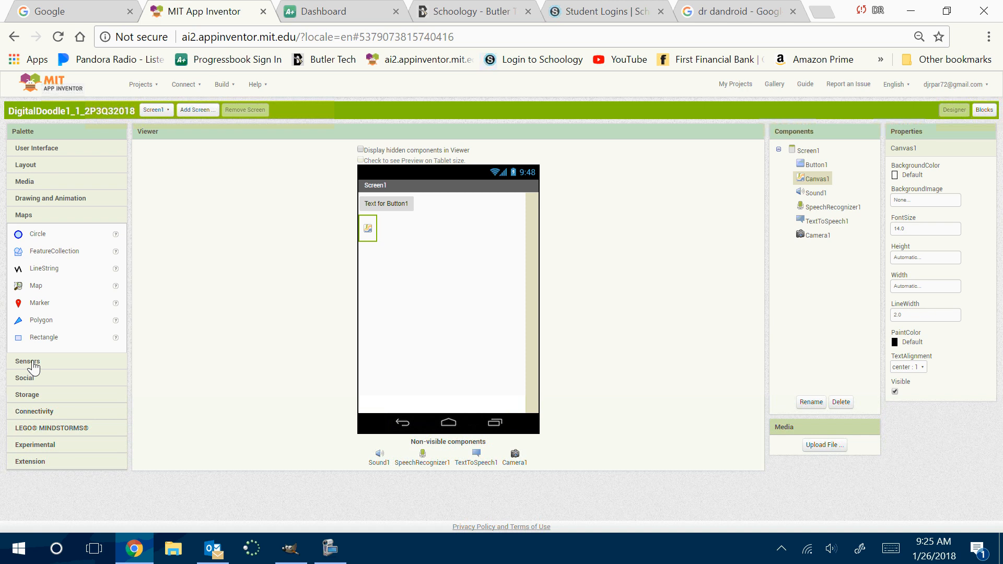
left_click(33, 361)
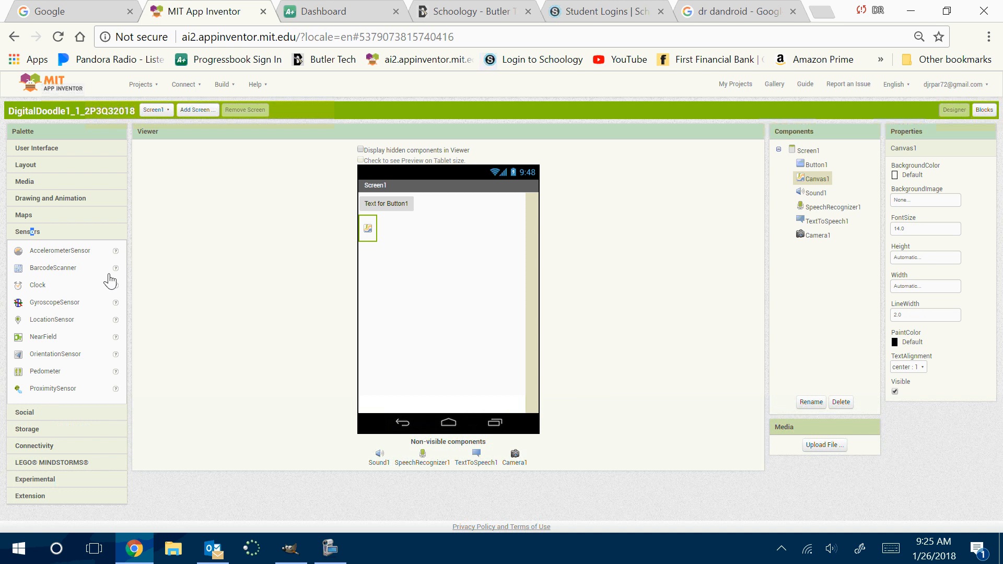
left_click(35, 413)
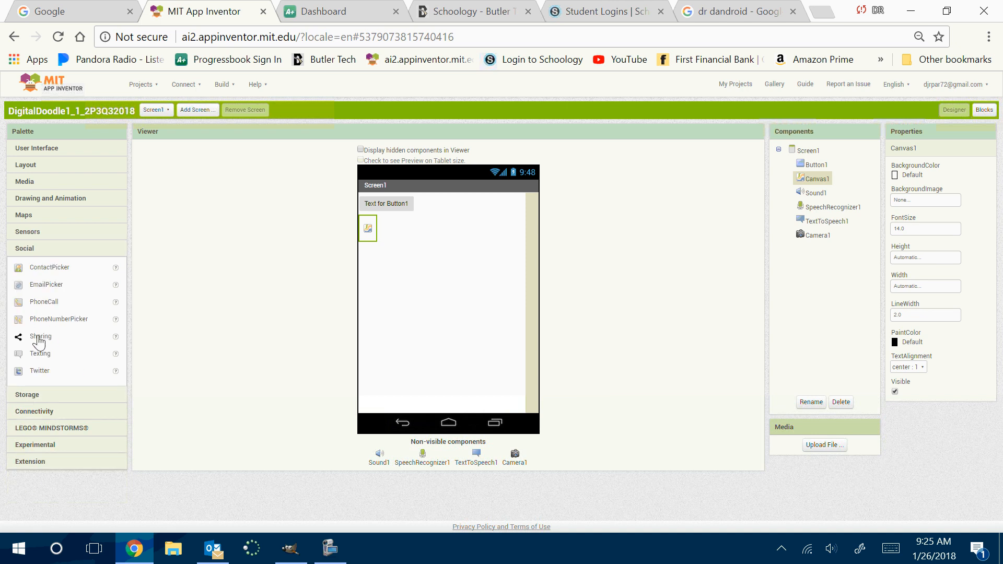
left_click_drag(39, 341, 473, 304)
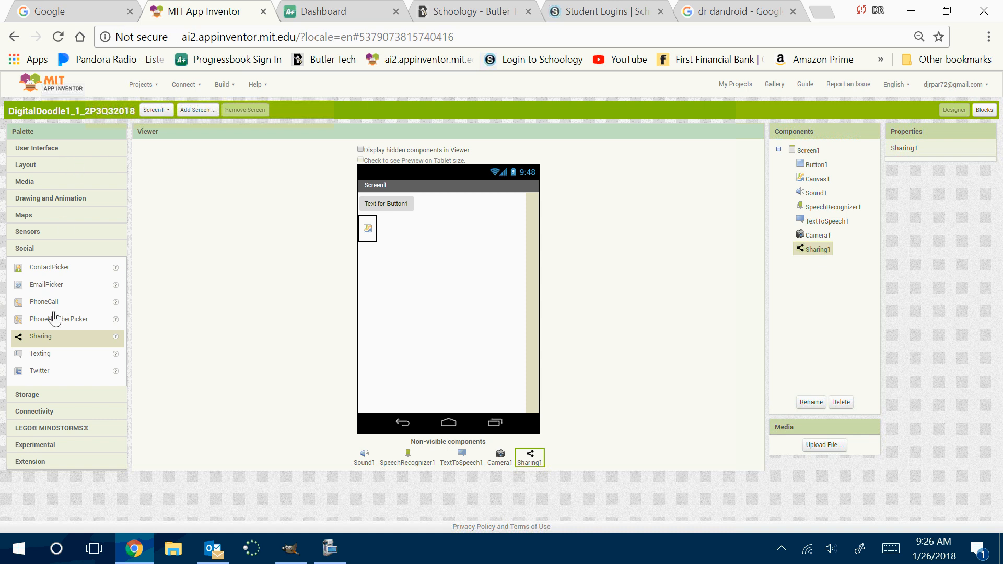
Set both the height and the width of Canvas1 to Fill parent
left_click(31, 149)
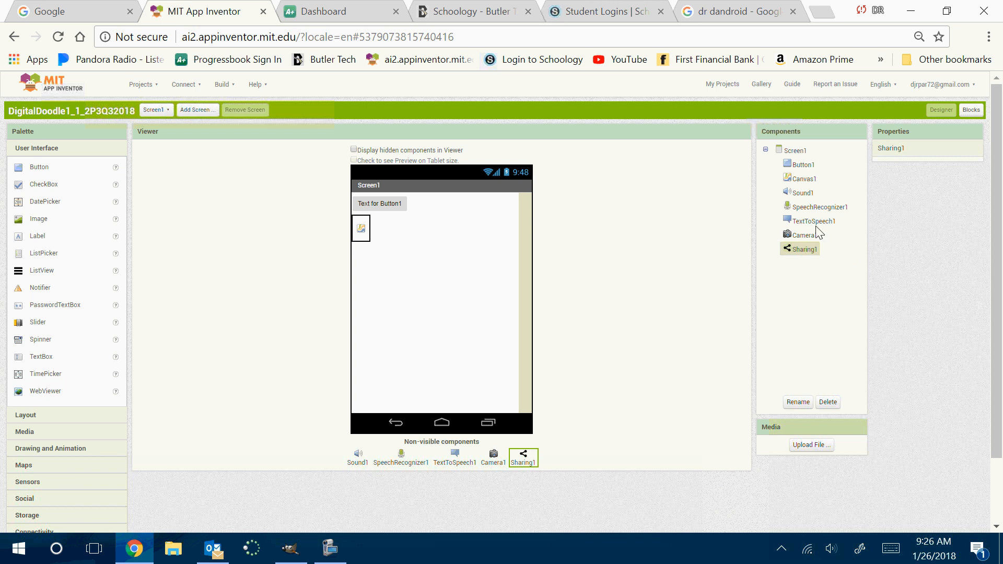
left_click(805, 194)
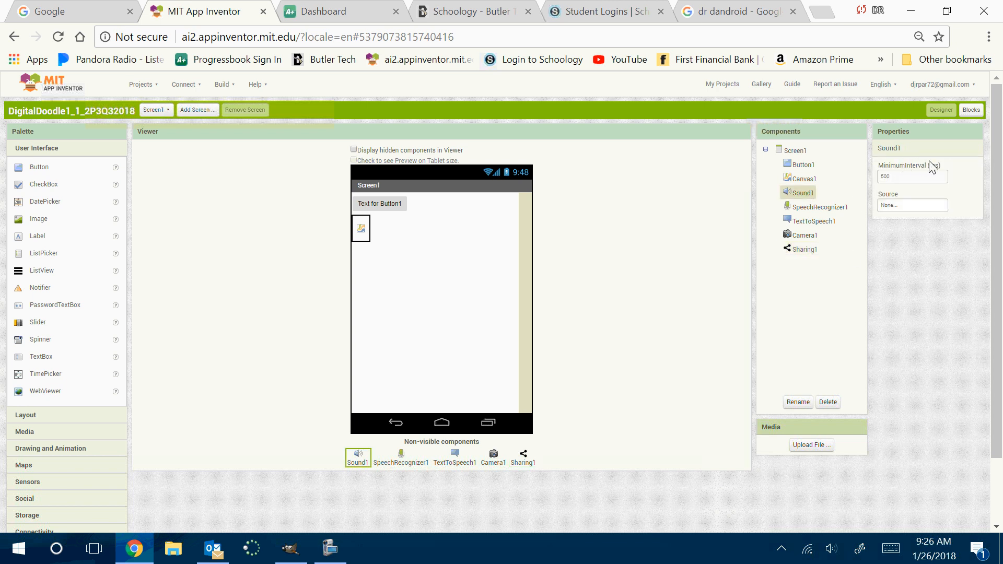
left_click(802, 180)
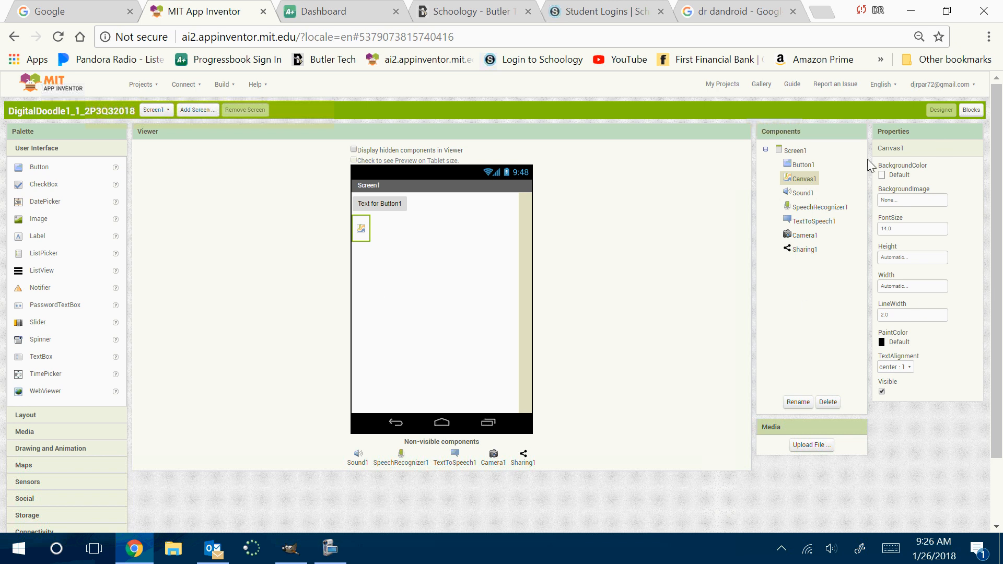
left_click(915, 259)
left_click(897, 269)
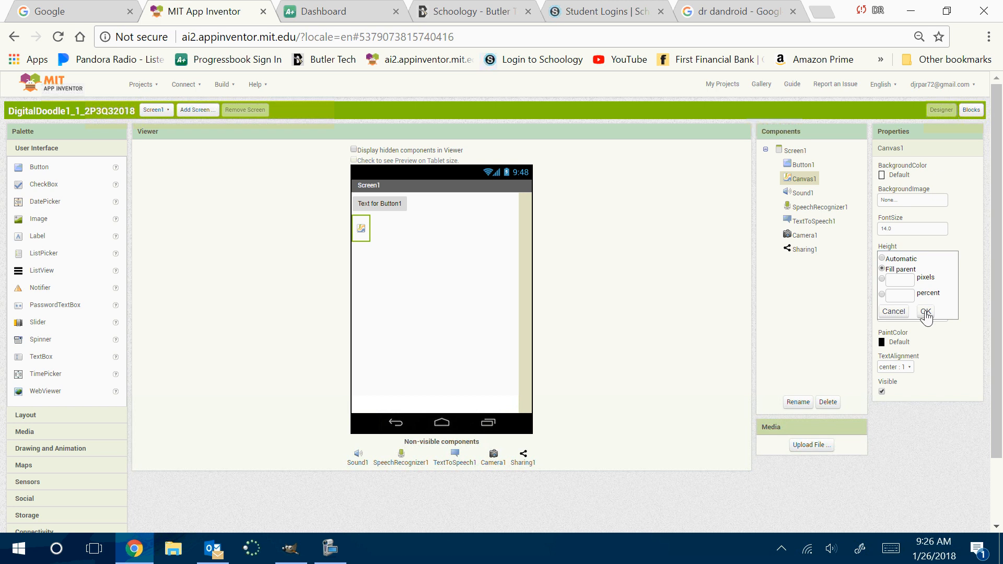
left_click(925, 312)
left_click(901, 288)
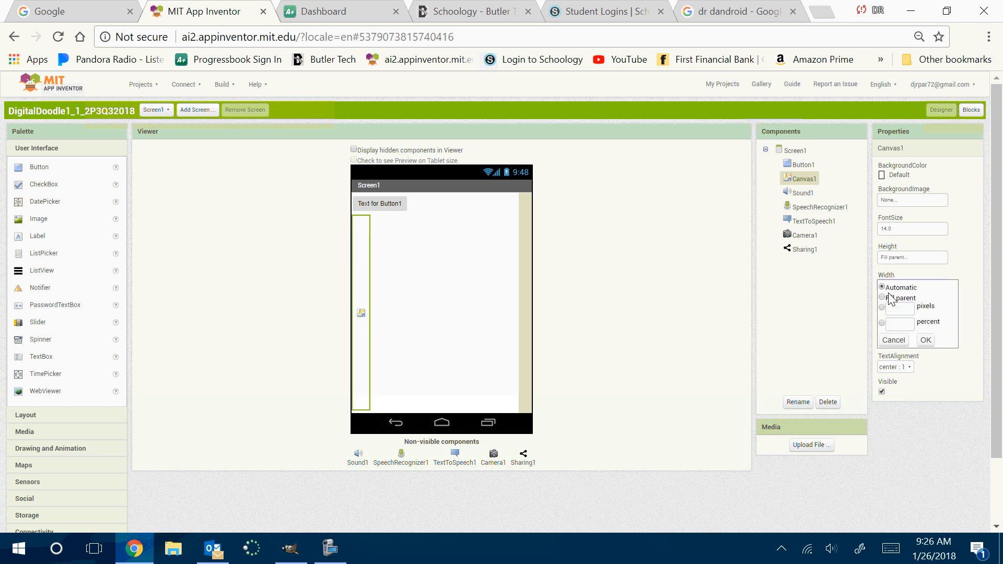
left_click(896, 297)
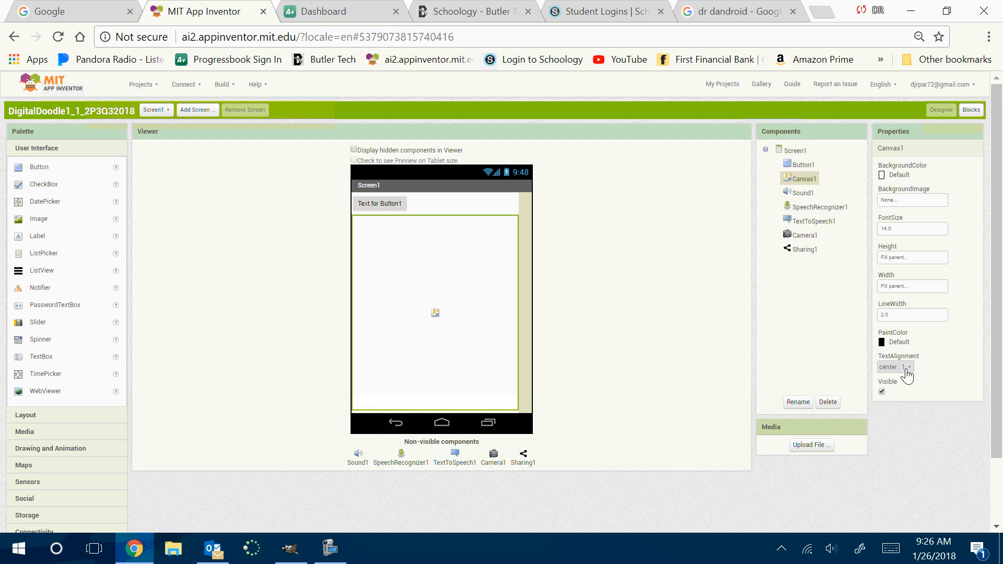
Try Magenta as the background color of Canvas1, and settle on Blue
left_click(883, 178)
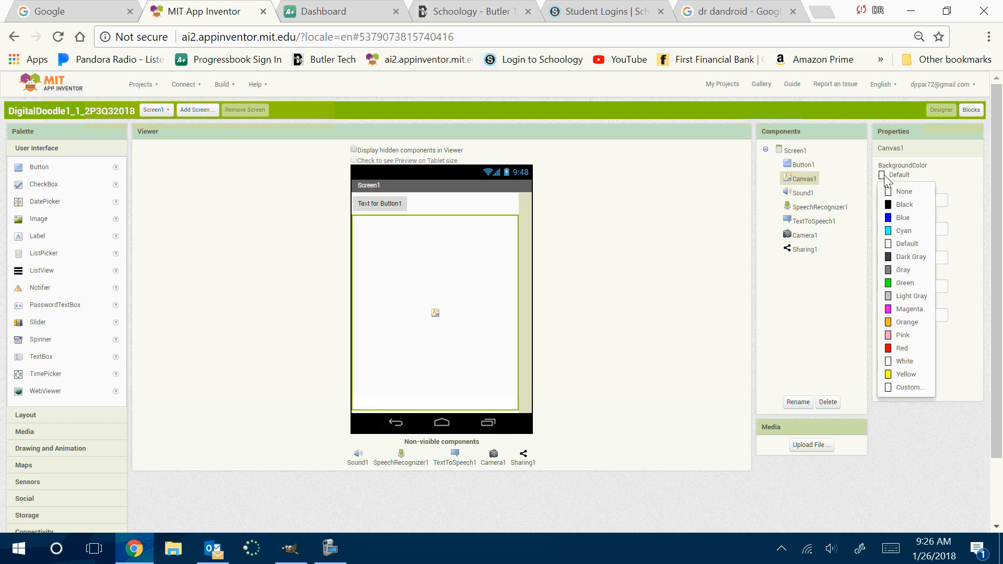
left_click(890, 311)
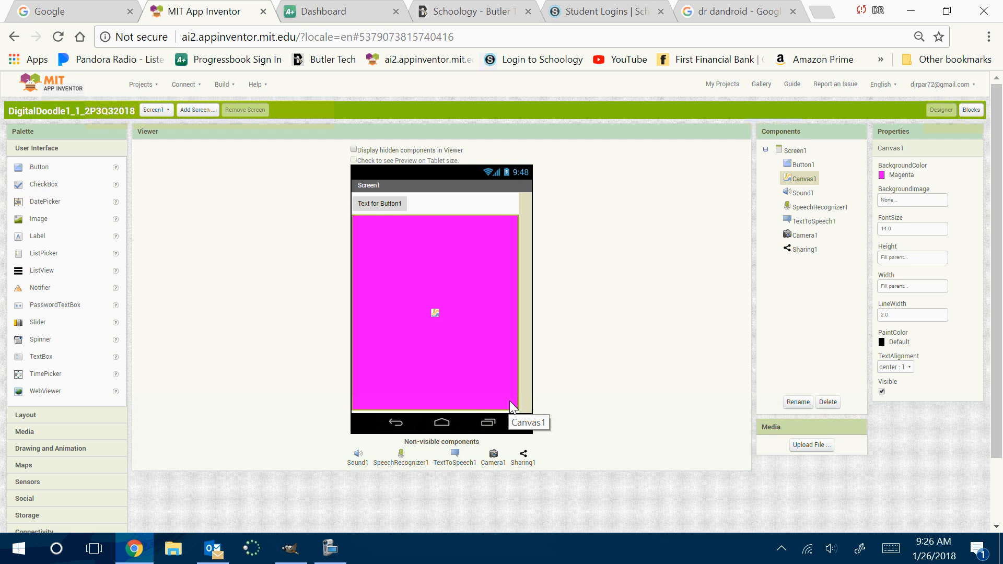
left_click(885, 176)
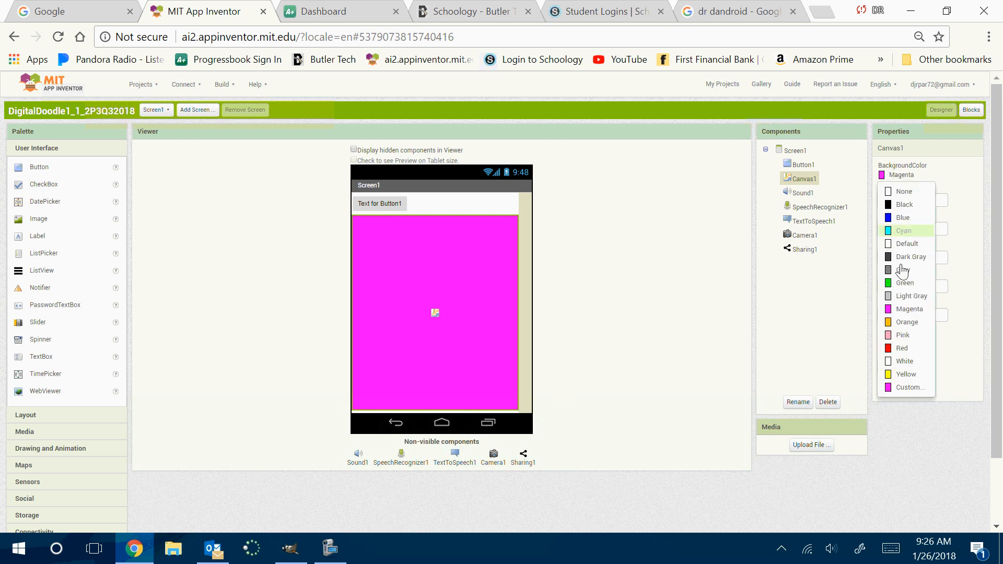
left_click(903, 217)
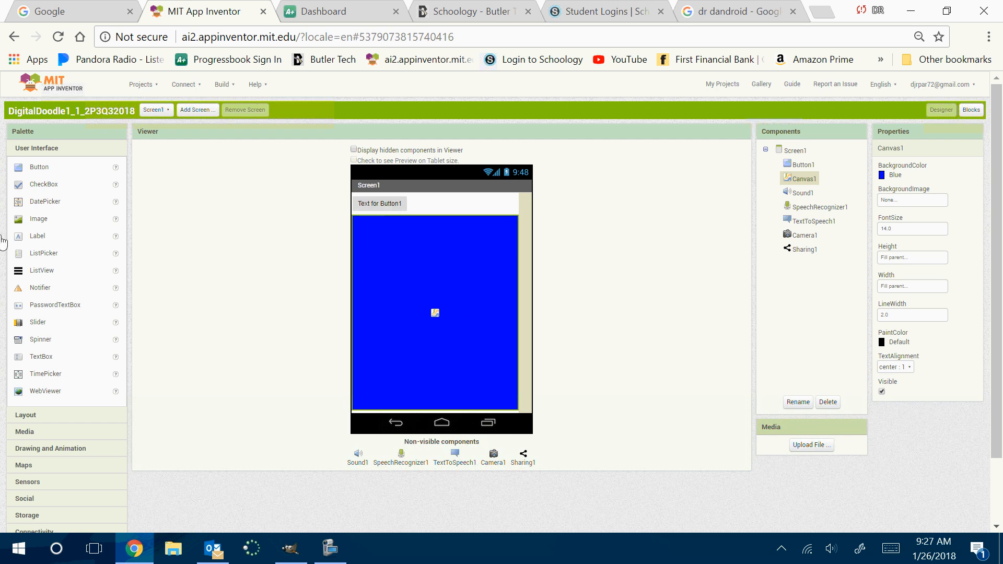
Add a HorizontalArrangement from the Layout category above the button and rename it haTopPanel
left_click(33, 417)
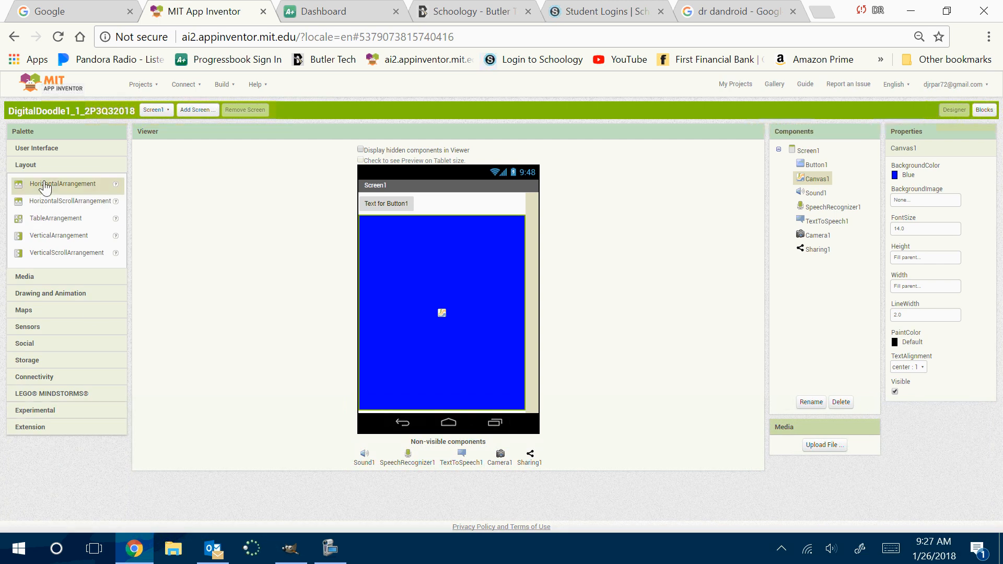
left_click_drag(45, 186, 405, 202)
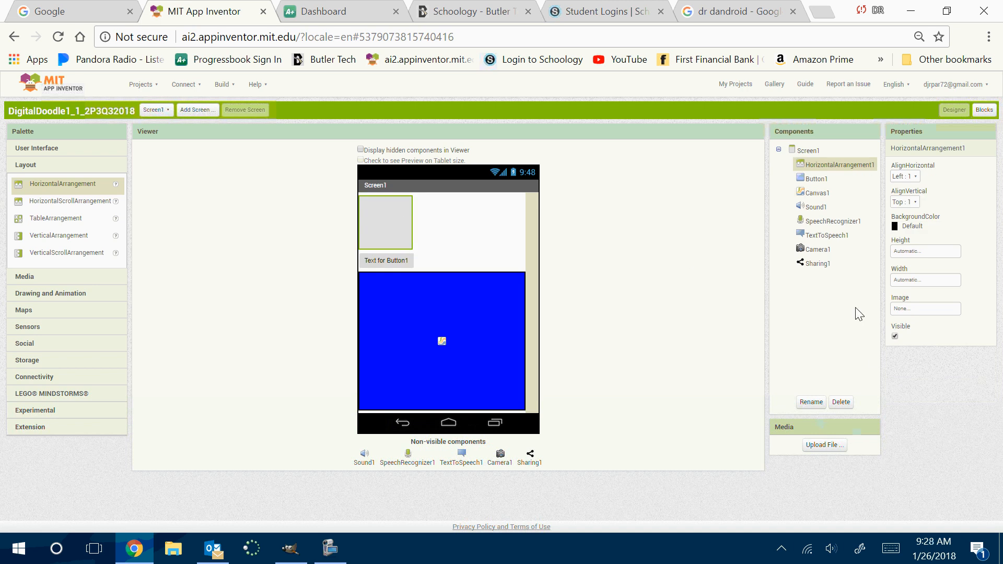
left_click(814, 406)
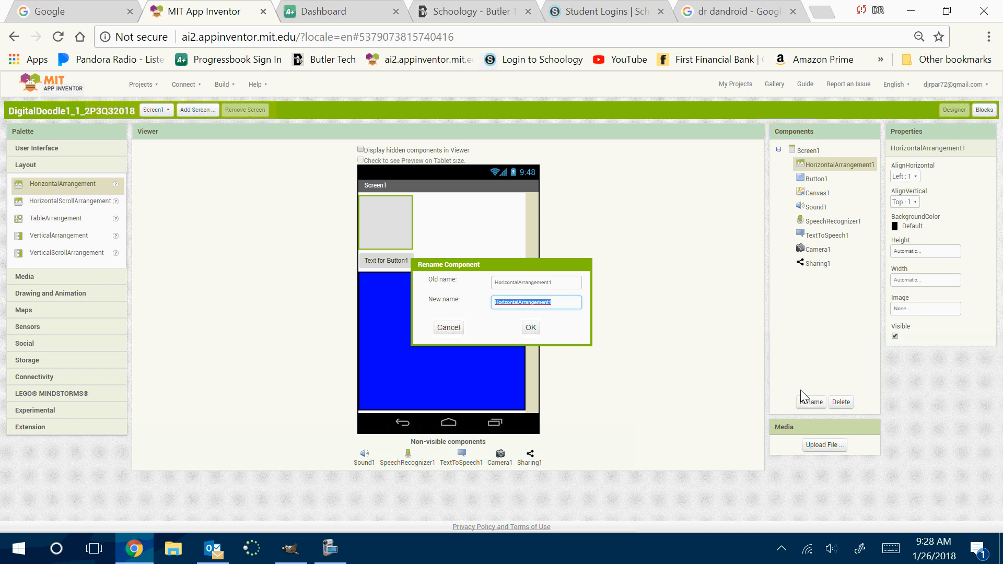
type("ha")
type("TopAr")
key("Return")
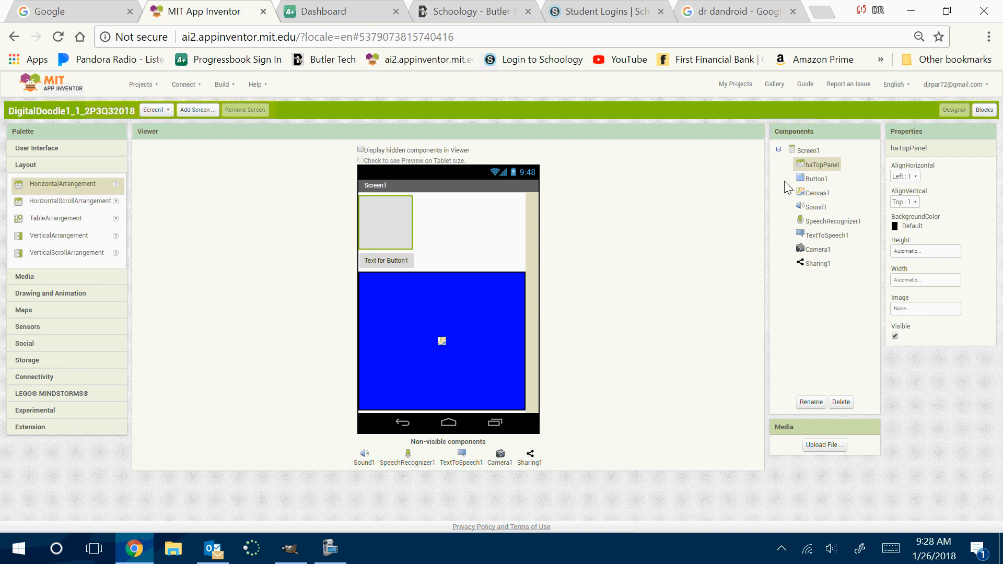
Set the width of haTopPanel to Fill parent and its background color to None
left_click(911, 285)
left_click(905, 291)
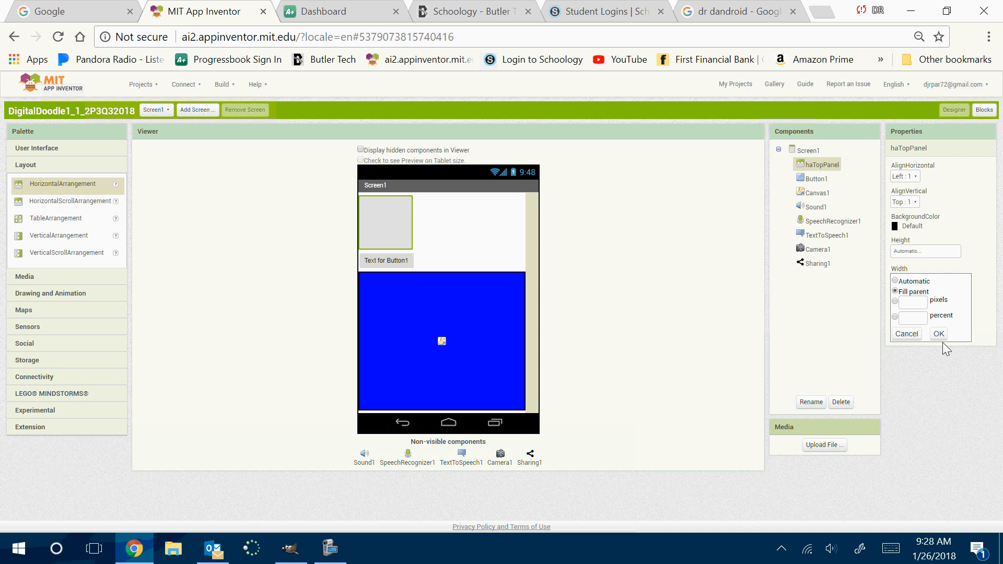
left_click(942, 334)
left_click(913, 227)
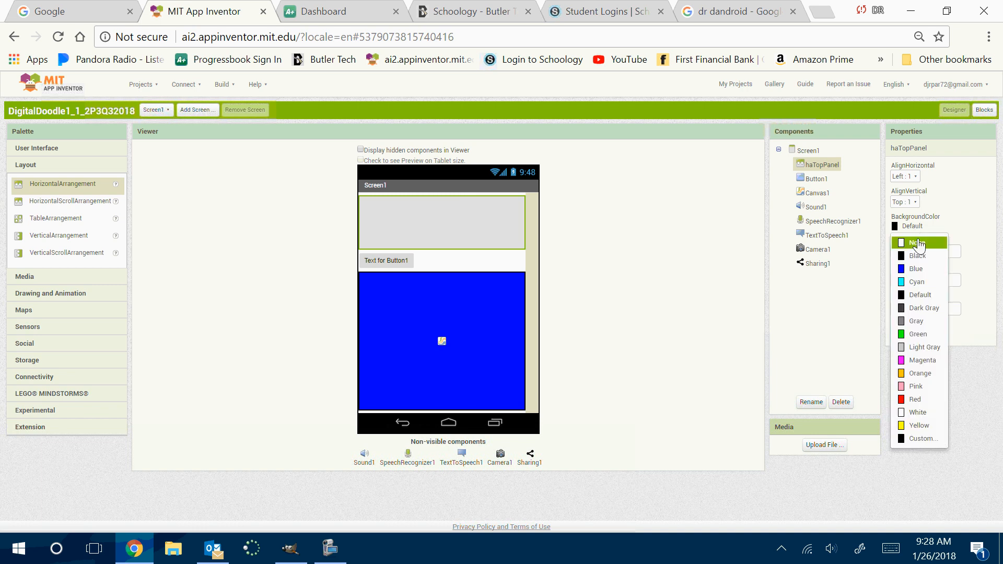
left_click(914, 241)
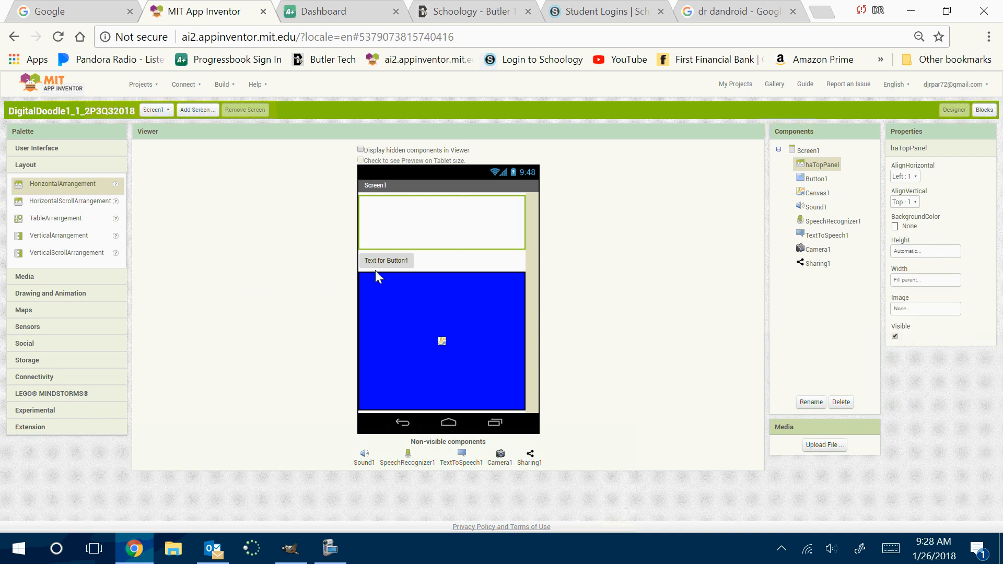
Move Button1 into haTopPanel and set the panel's horizontal alignment to Center
left_click_drag(382, 267, 406, 233)
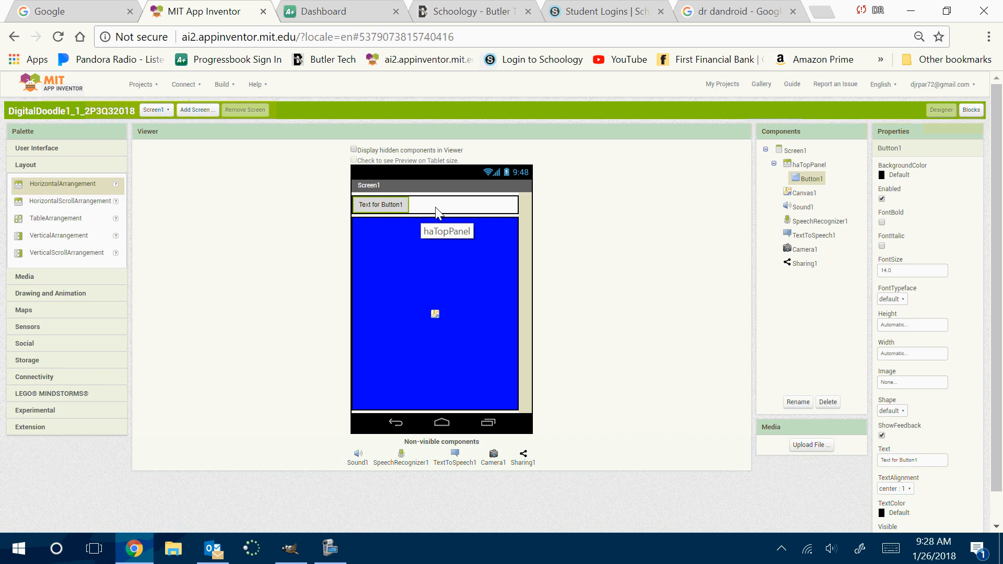
left_click(811, 166)
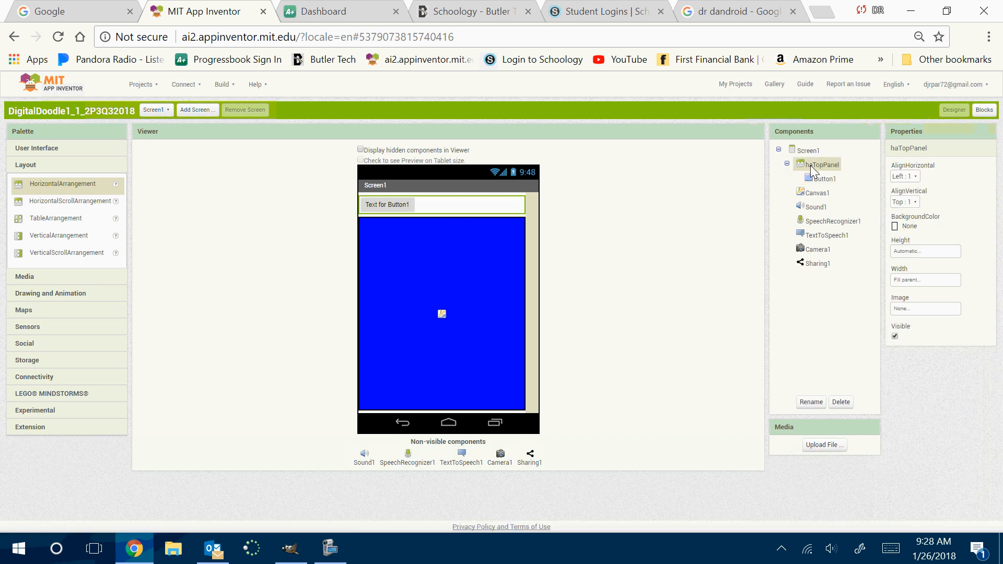
left_click(910, 177)
left_click(914, 208)
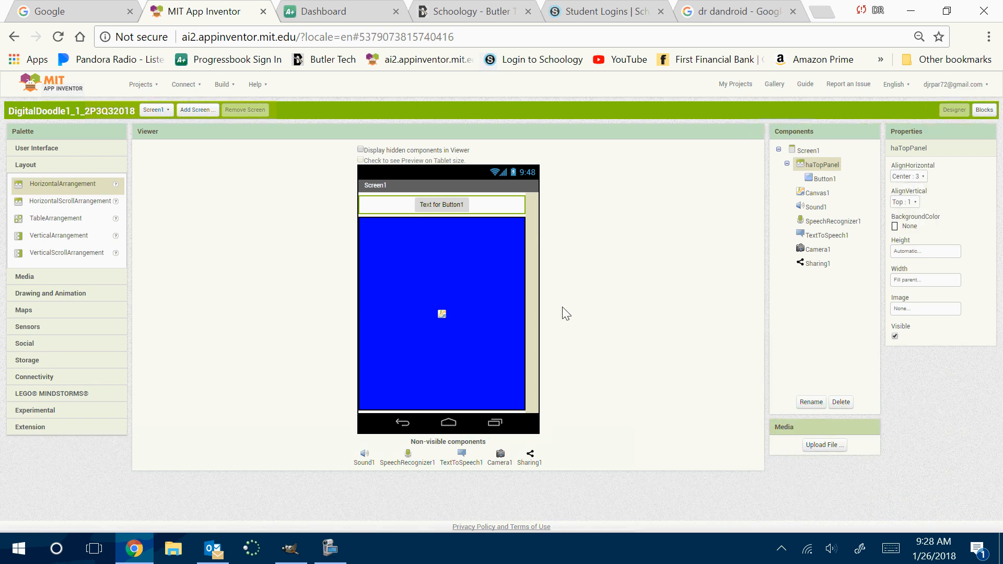
Add three more Button components from the User Interface category to haTopPanel, beside Button1
key("XF86AudioLowerVolume")
left_click(38, 148)
left_click_drag(33, 166, 365, 206)
left_click_drag(36, 171, 396, 220)
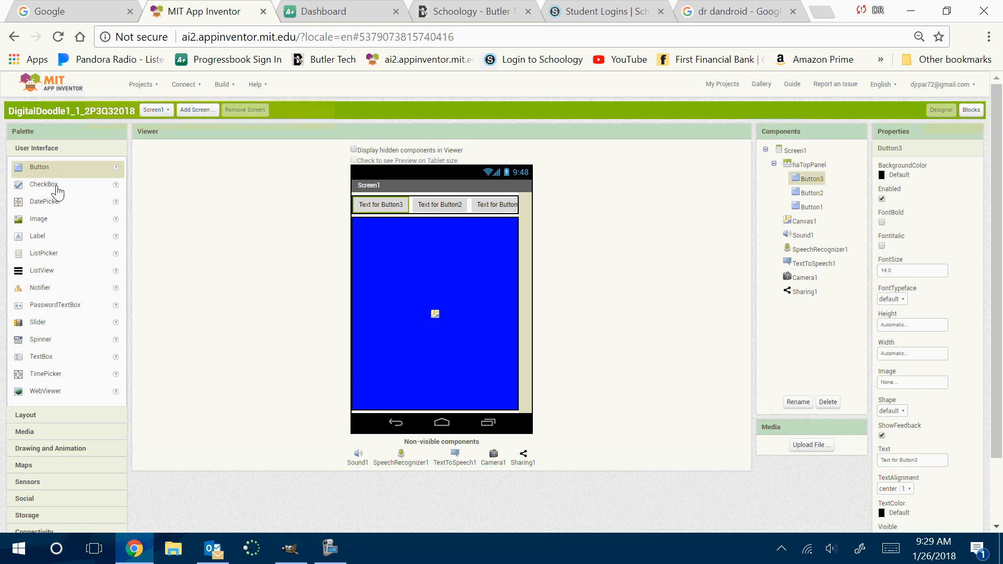
left_click_drag(32, 172, 439, 209)
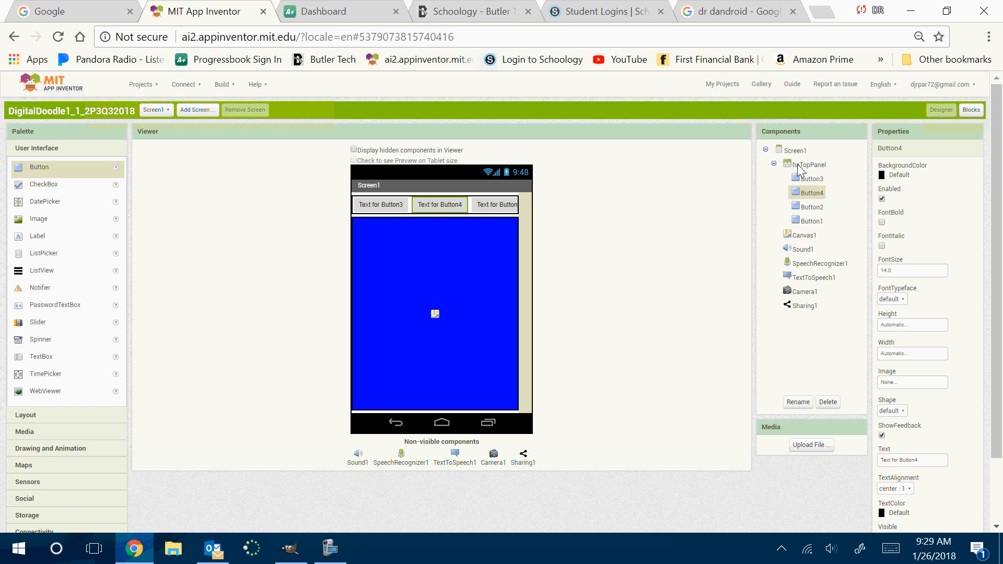
Look at how the components are listed in the Blocks editor and return to the designer
left_click(974, 110)
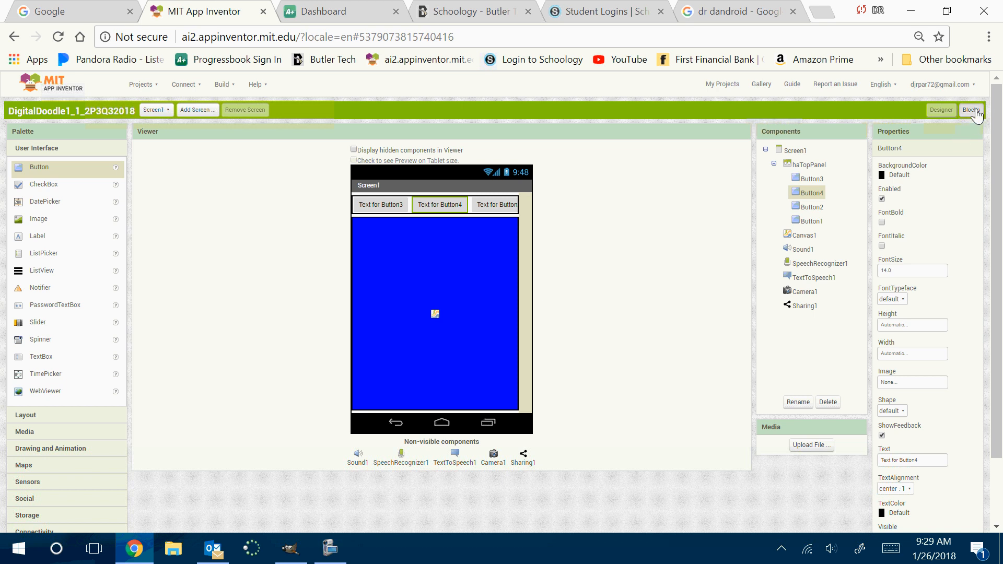
left_click(939, 116)
left_click(972, 111)
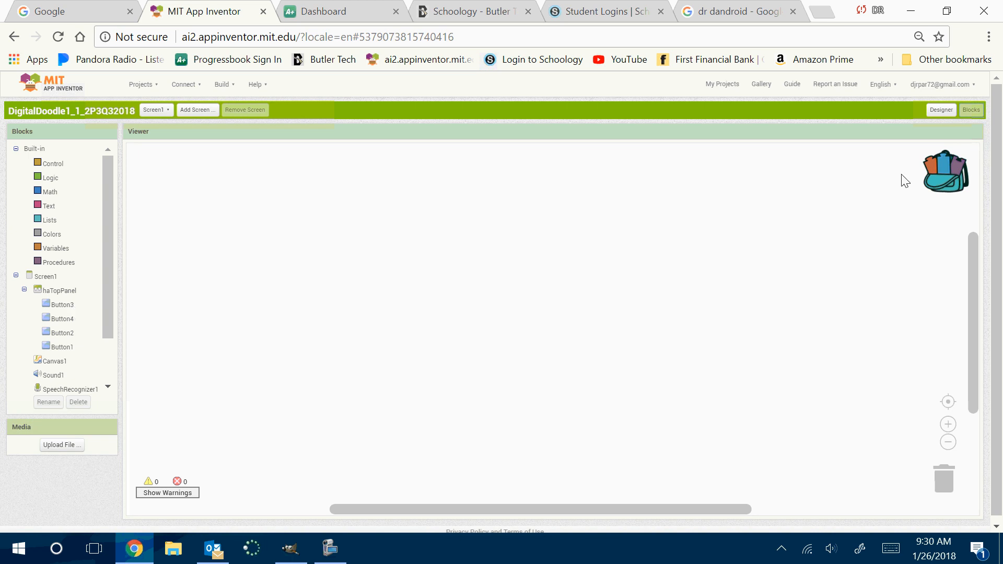
left_click(941, 109)
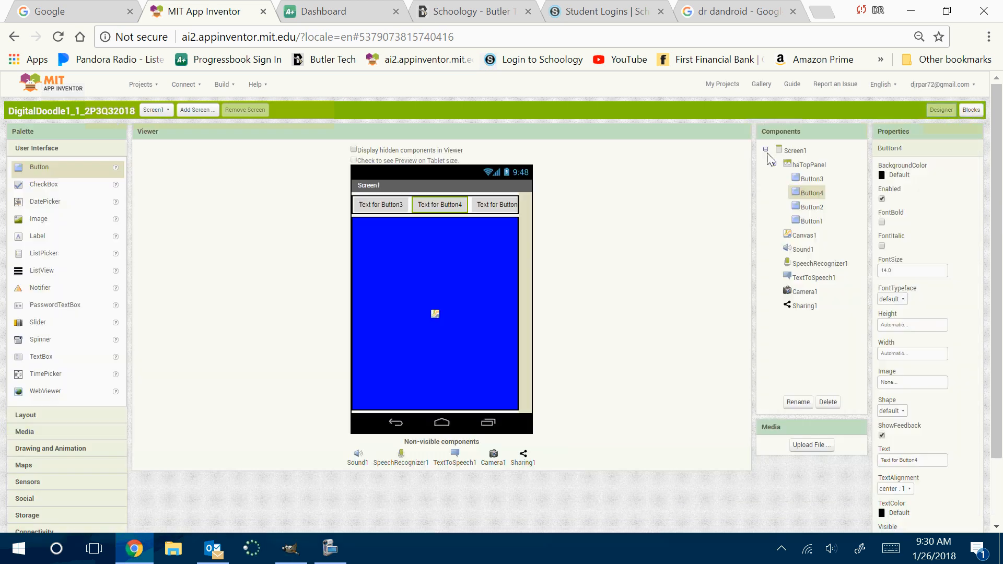
Rename Button3, the first button in haTopPanel, as btnRed
left_click(380, 206)
left_click(796, 403)
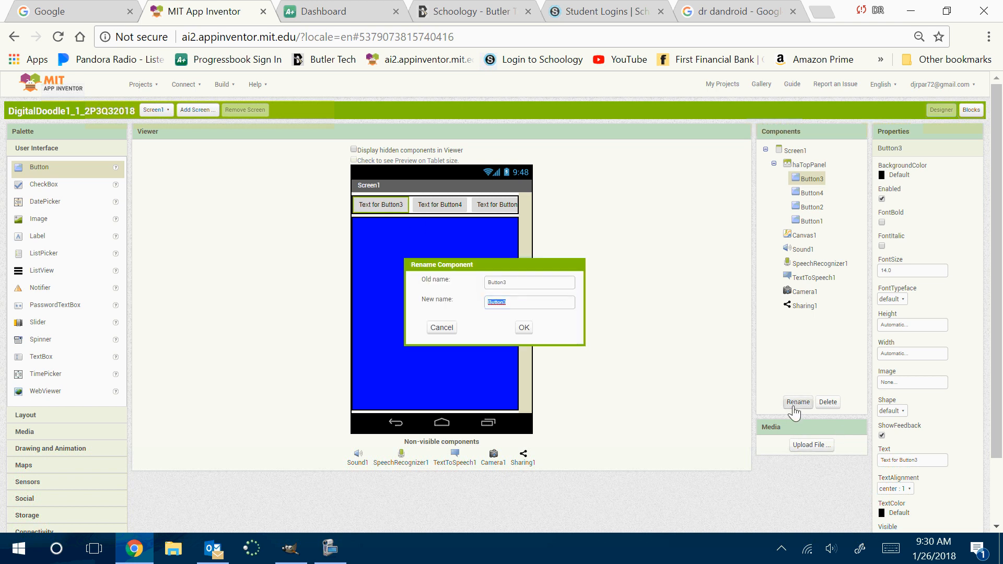
type("btnRed")
key("Return")
left_click(815, 194)
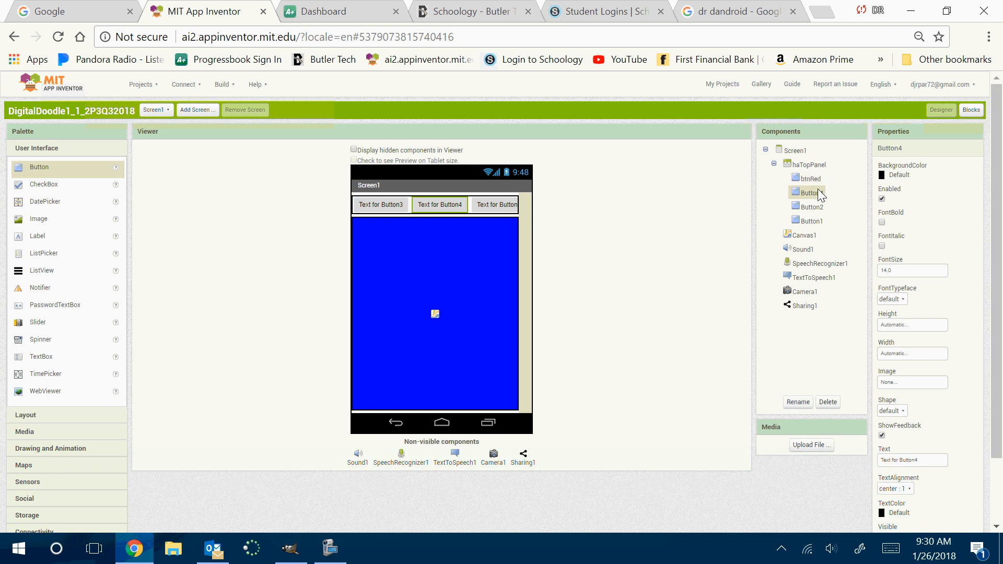
left_click(804, 402)
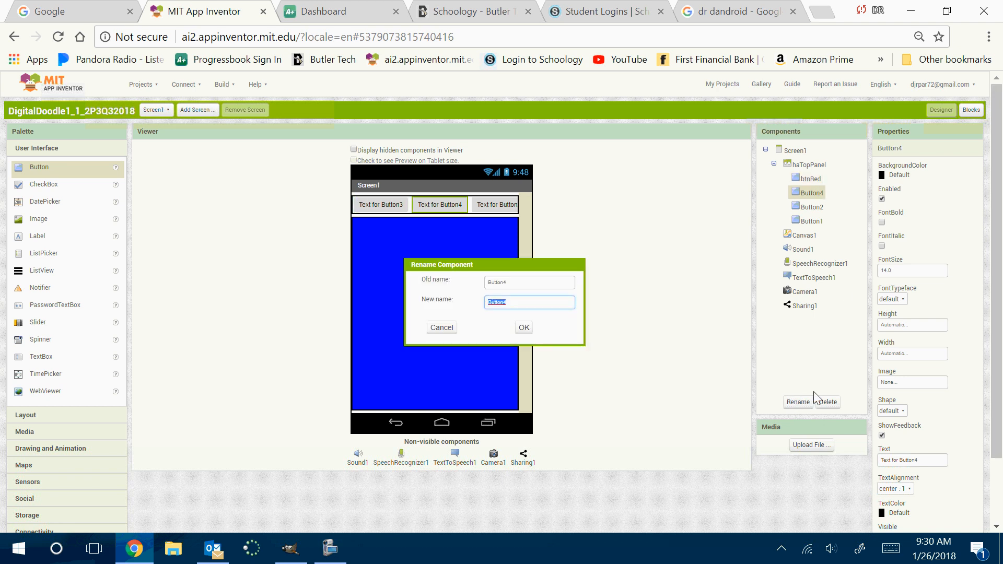
type("btn")
key("BackSpace")
key("BackSpace")
left_click(442, 328)
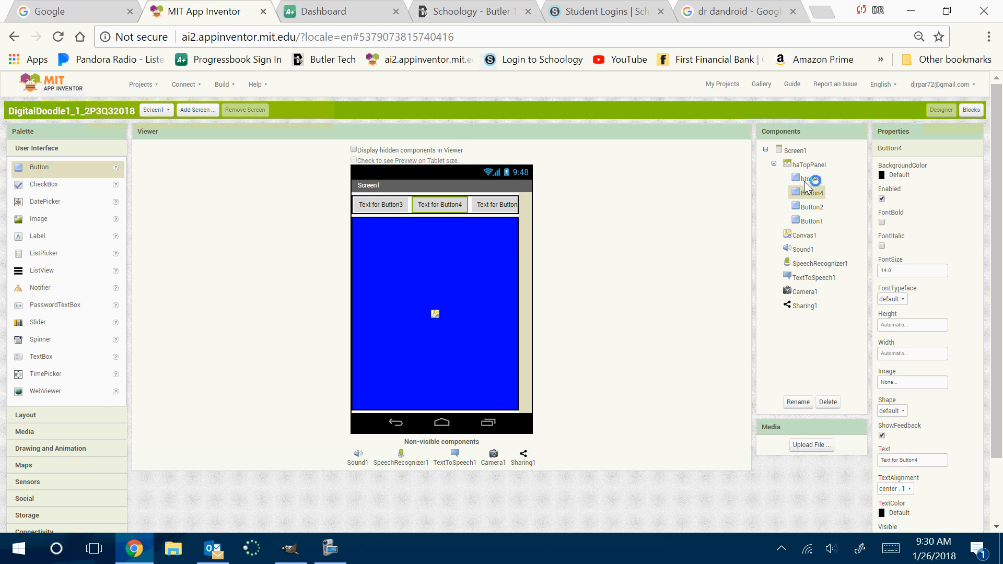
Review the name of the btnRed button in its Rename Component dialog and close the dialog
left_click(805, 181)
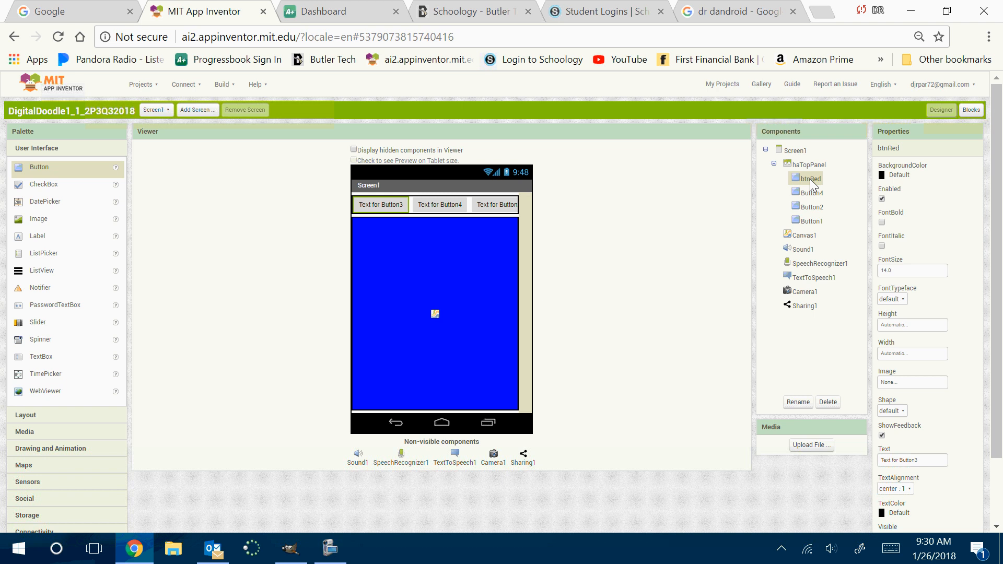
left_click(790, 404)
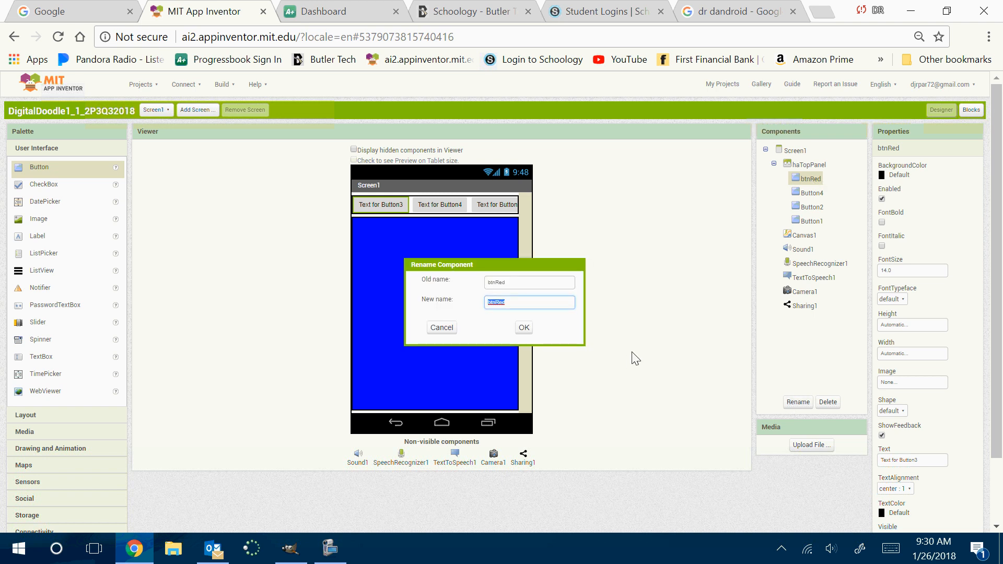
left_click(526, 329)
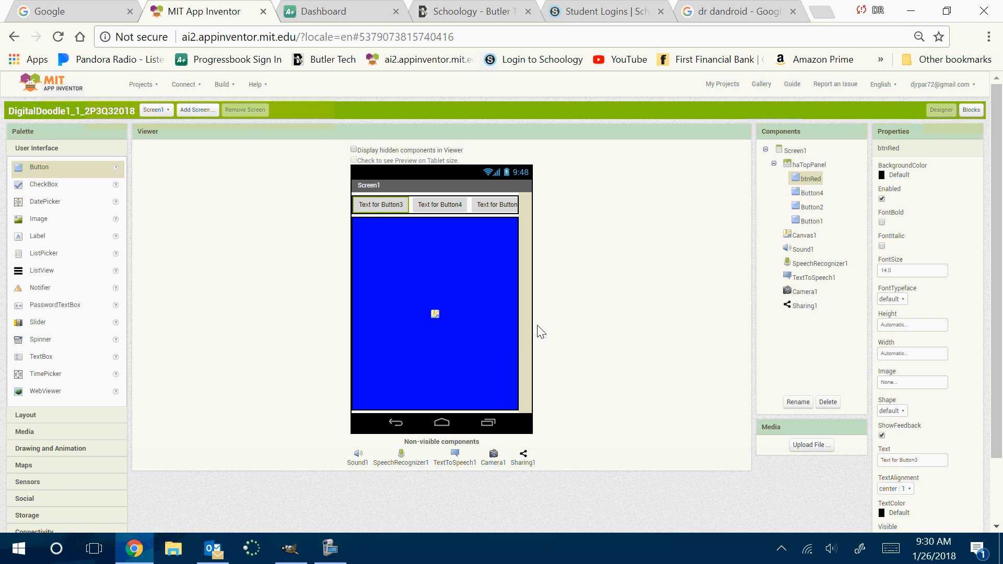
Set both the height and the width of btnRed to 60 pixels
left_click(912, 325)
left_click(902, 348)
type("6")
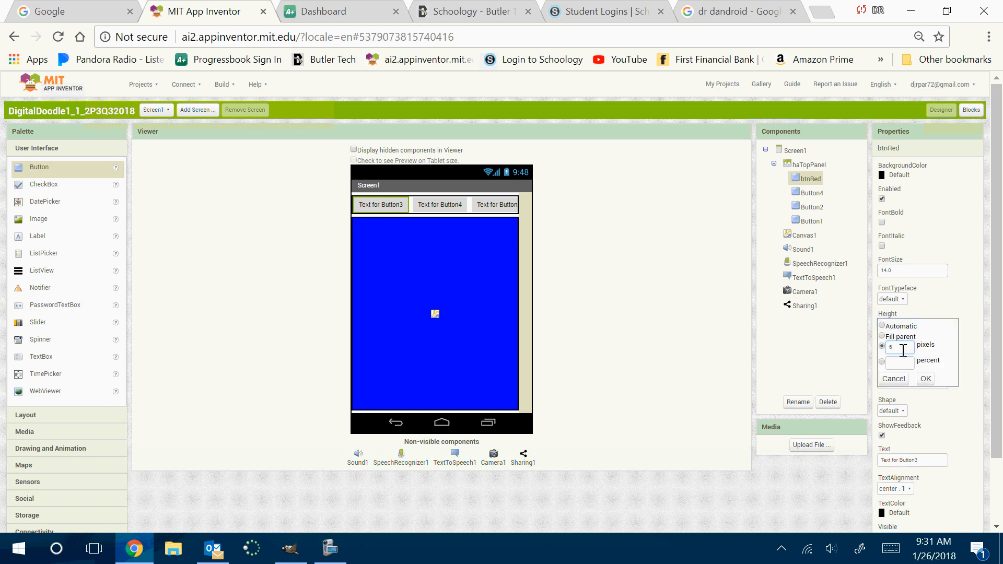
type("0")
left_click(926, 379)
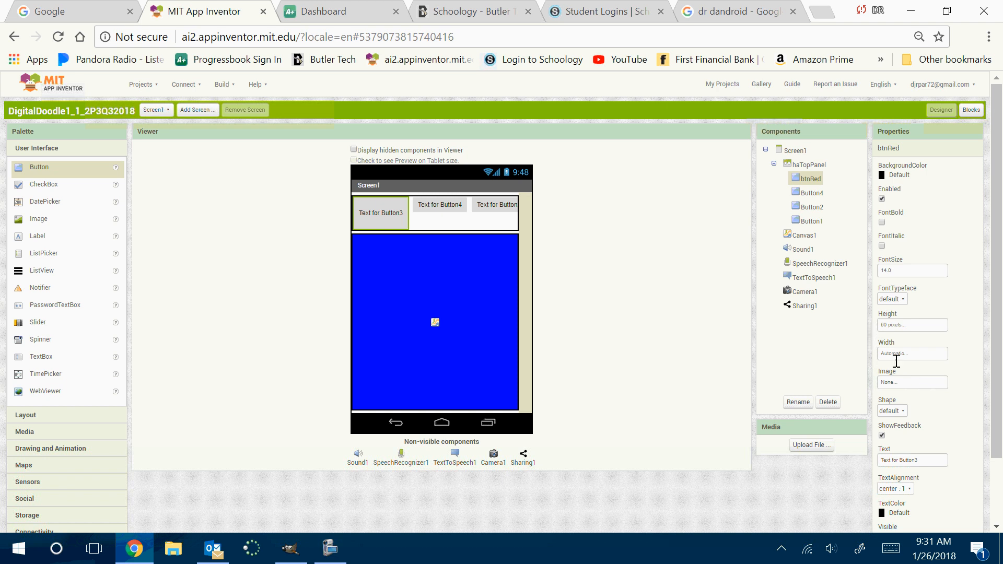
left_click(896, 357)
left_click(899, 375)
type("60")
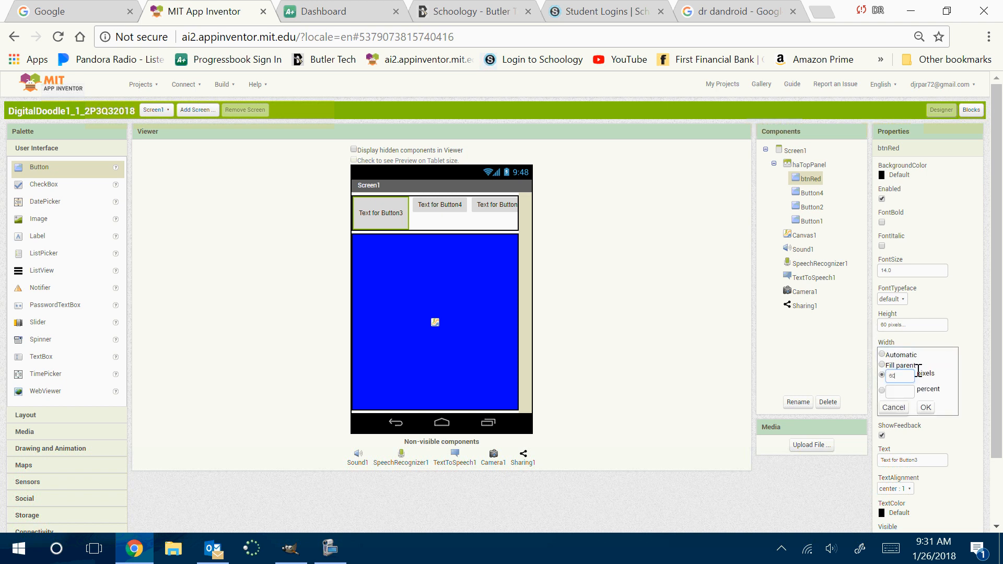
left_click(926, 408)
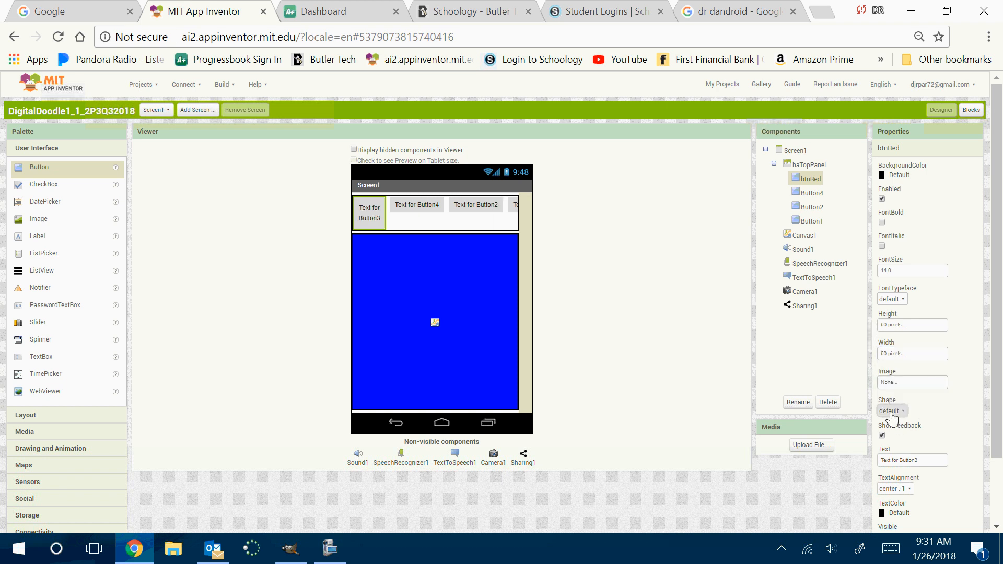
Change the shape of btnRed to oval and replace its text with R
left_click(892, 411)
left_click(889, 472)
left_click(919, 460)
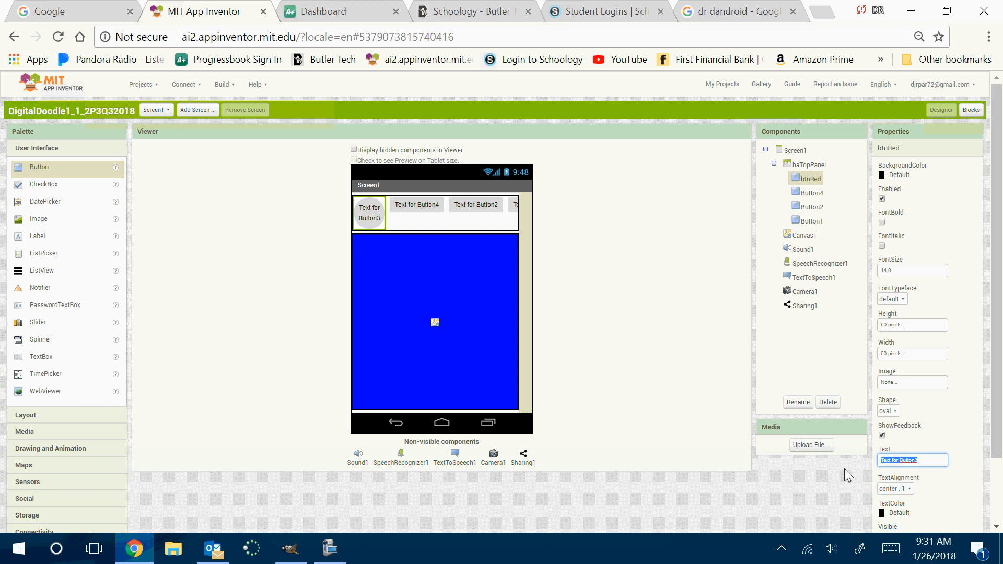
type("R")
key("Return")
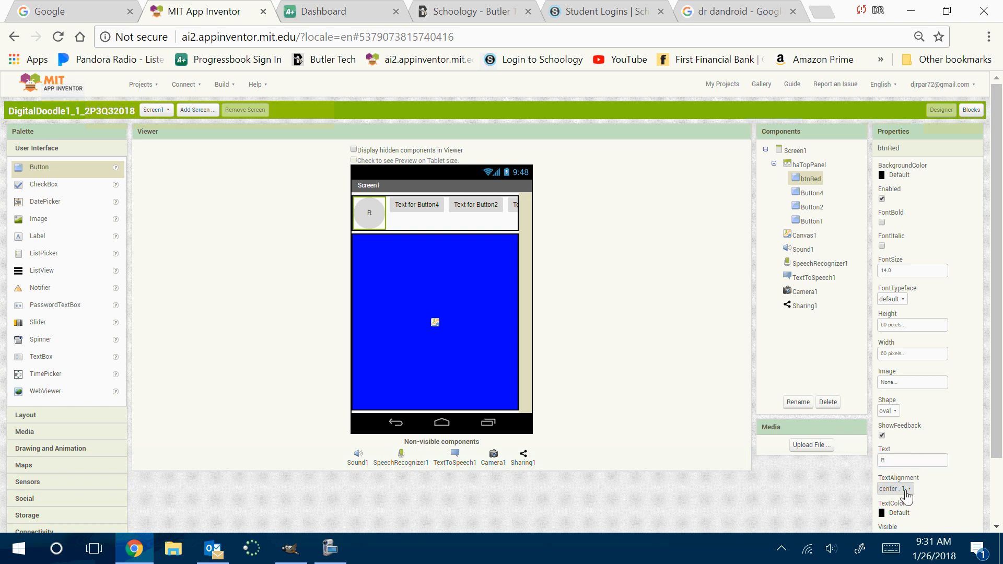
Style btnRed with font size 18, bold text and a Red background color
left_click(901, 271)
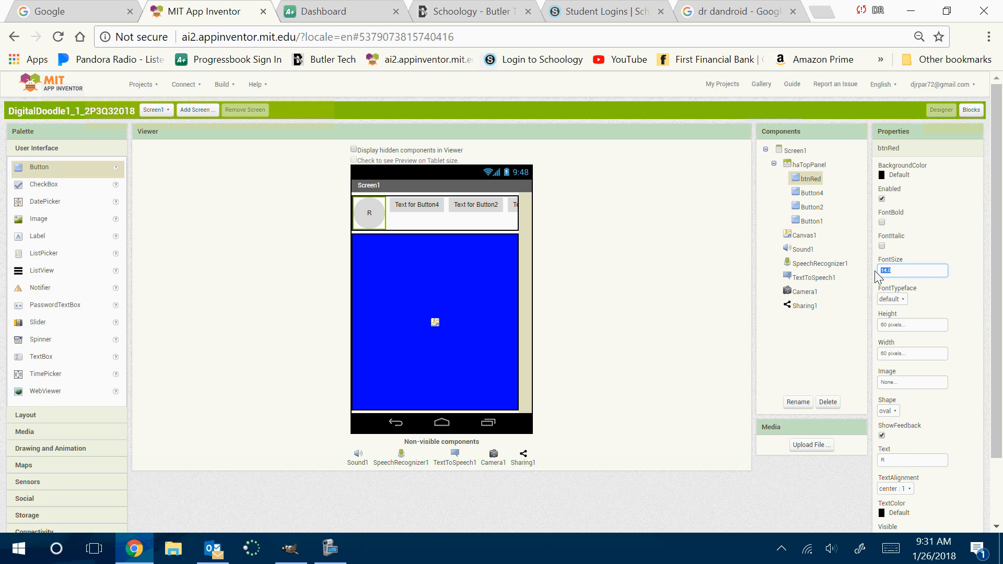
type("18")
key("Return")
left_click(882, 222)
left_click(899, 175)
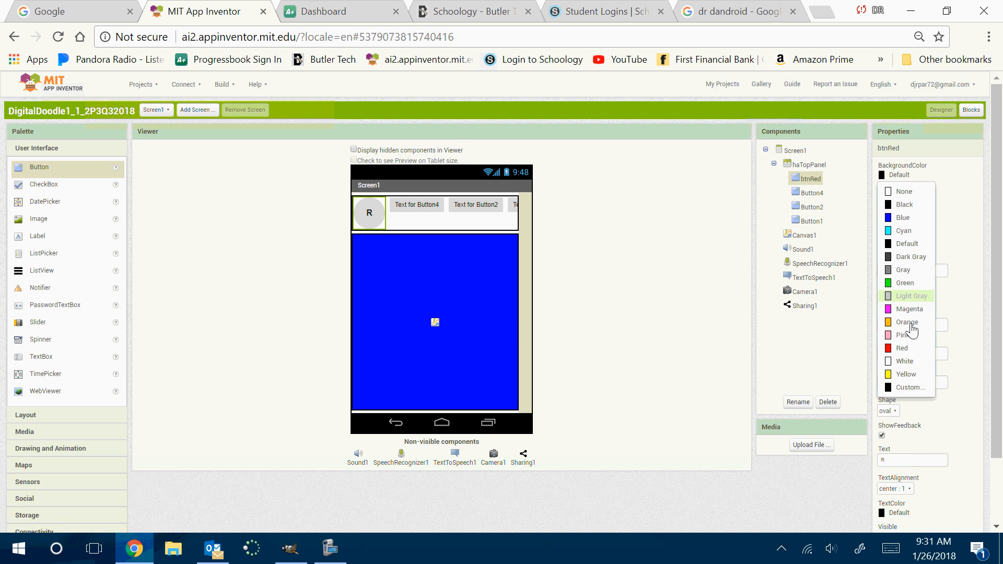
left_click(902, 348)
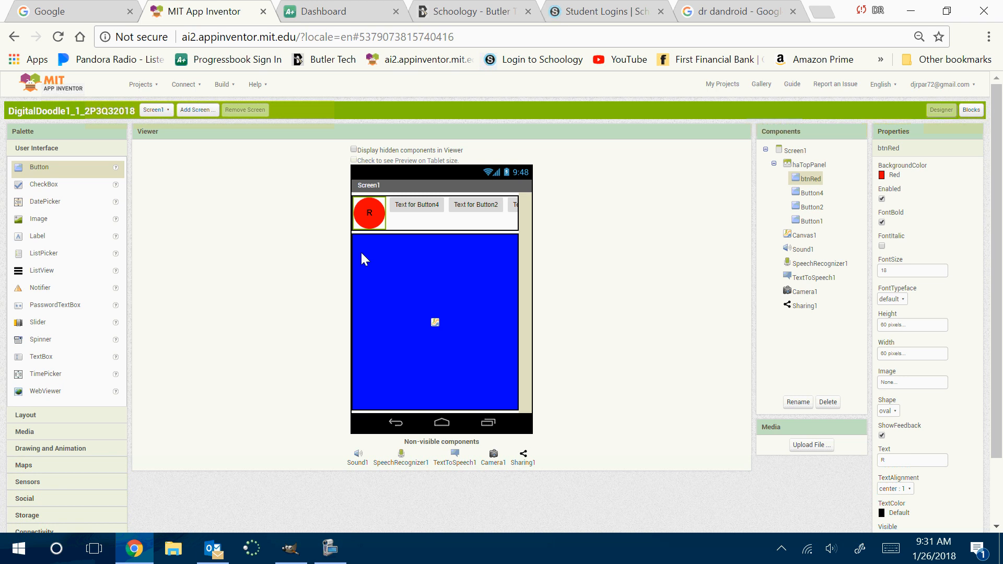
Rename Button4, the second button in haTopPanel, as btnGreen
left_click(413, 205)
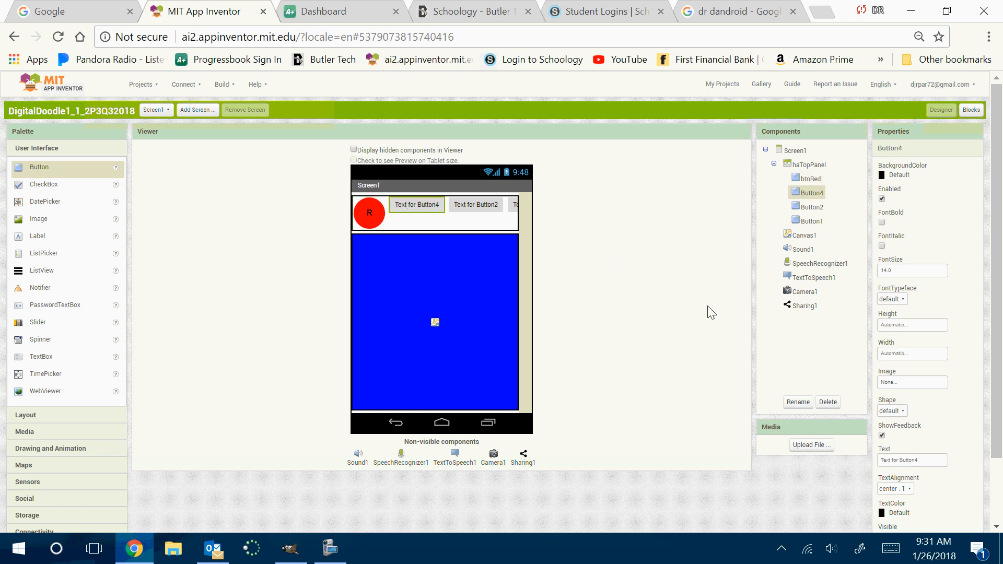
left_click(799, 401)
type("btn")
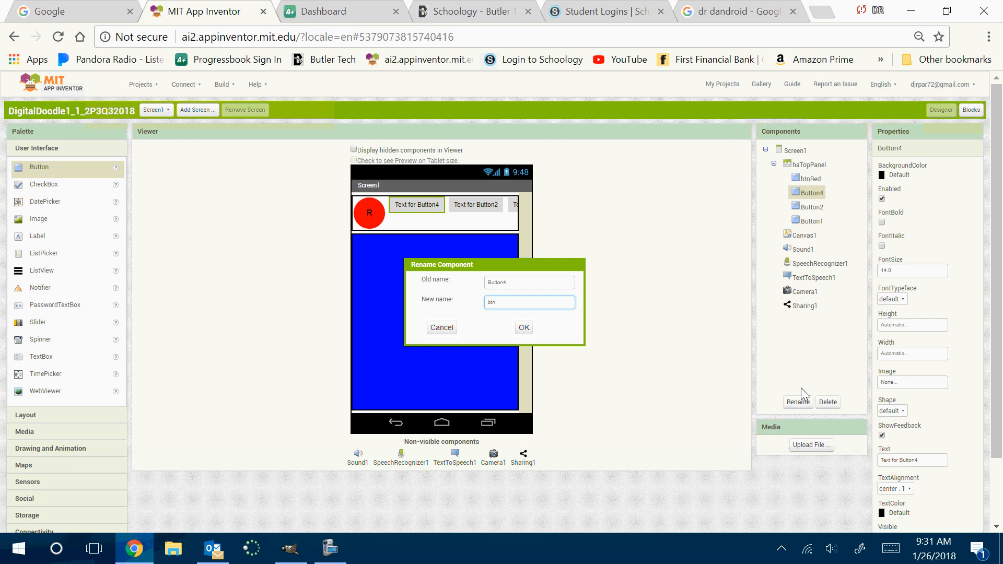
type("Green")
key("Return")
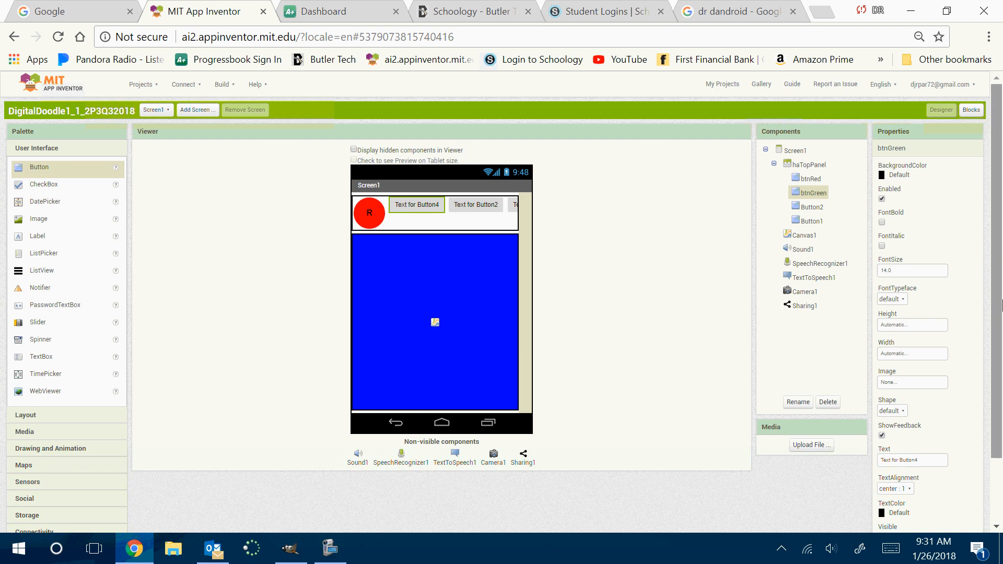
Style btnGreen with a Green background color, bold text and font size 18
left_click(895, 179)
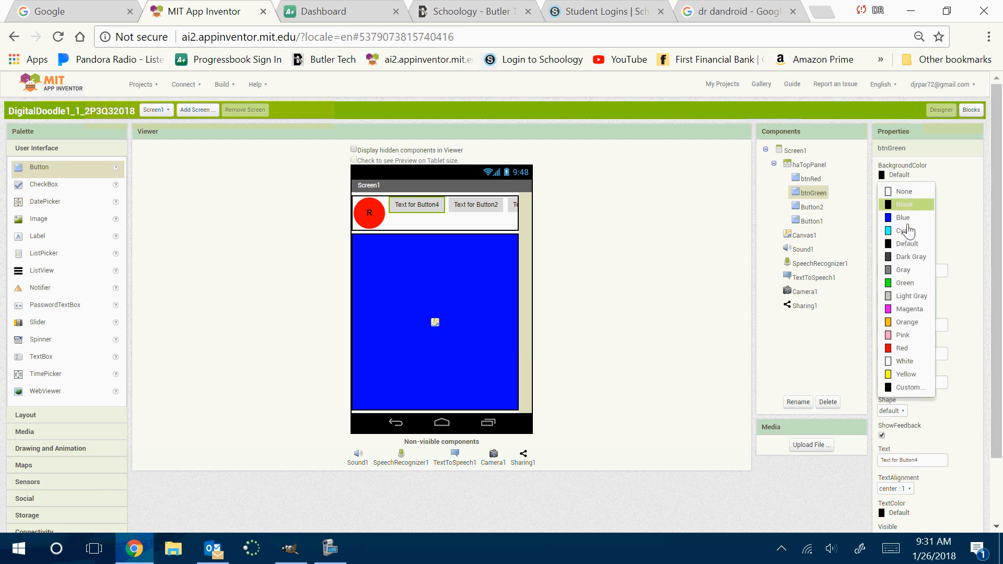
left_click(896, 281)
left_click(882, 222)
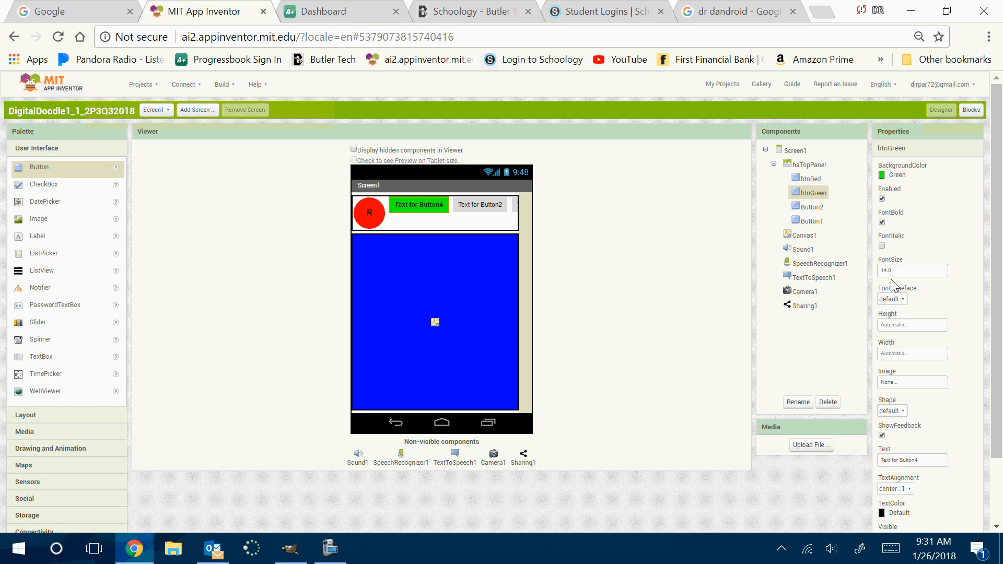
left_click(898, 270)
type("18")
key("Return")
Set both the height and the width of btnGreen to 60 pixels
left_click(911, 332)
left_click(899, 347)
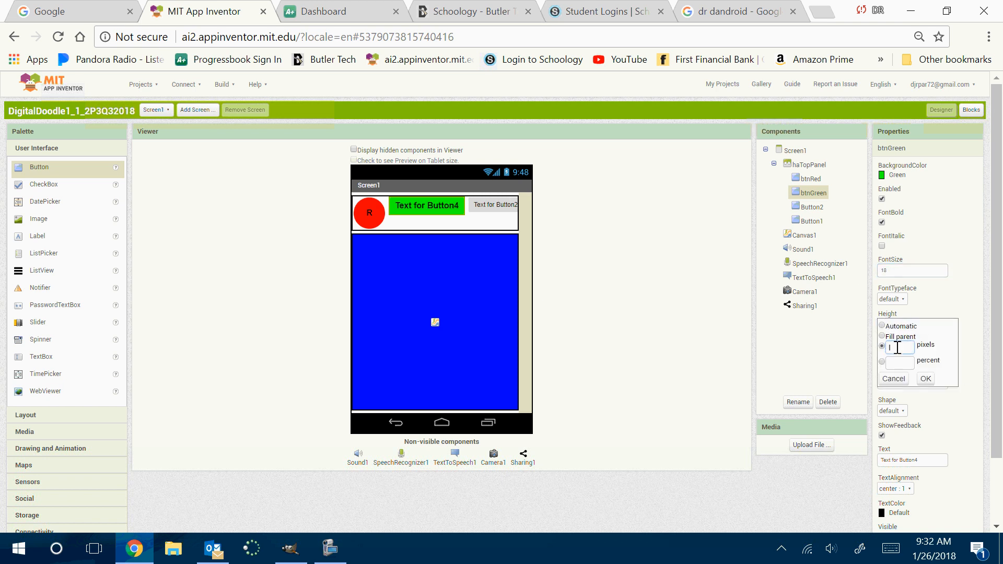
type("60")
left_click(926, 379)
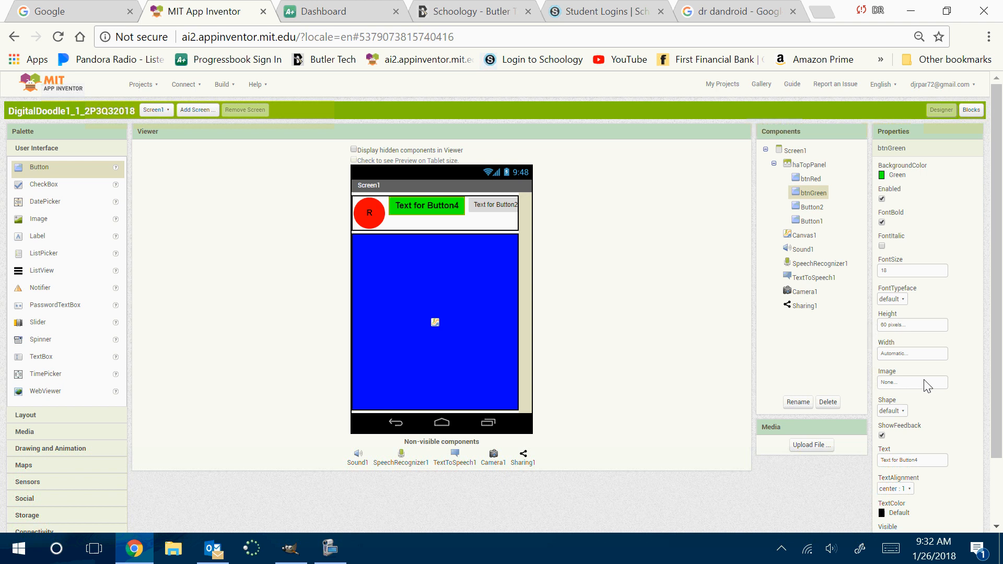
left_click(894, 355)
left_click(893, 373)
type("60")
left_click(926, 407)
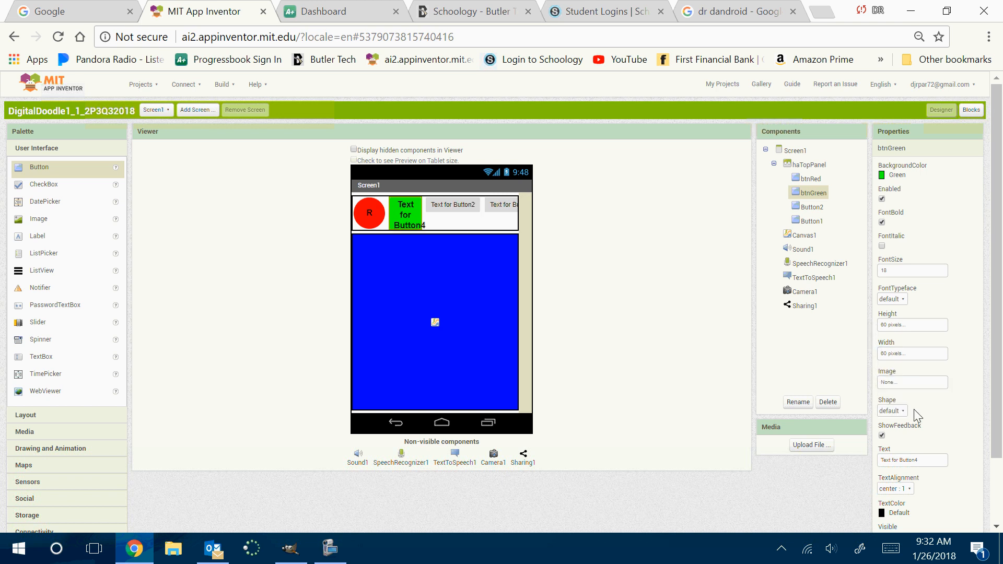
Change the shape of btnGreen to oval and replace its text with G
left_click(892, 411)
left_click(891, 470)
left_click(893, 461)
left_click_drag(945, 458, 835, 460)
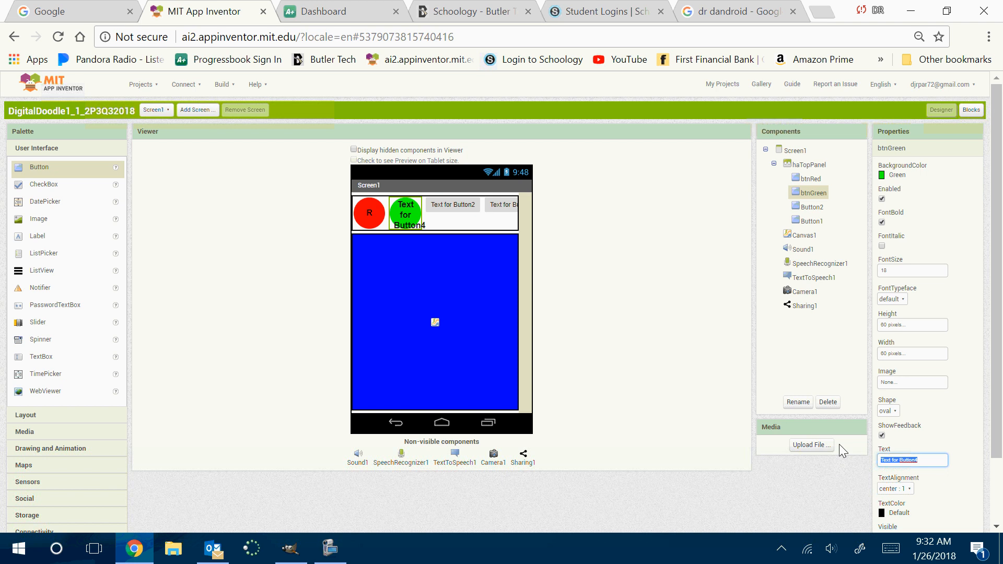
type("G")
key("Return")
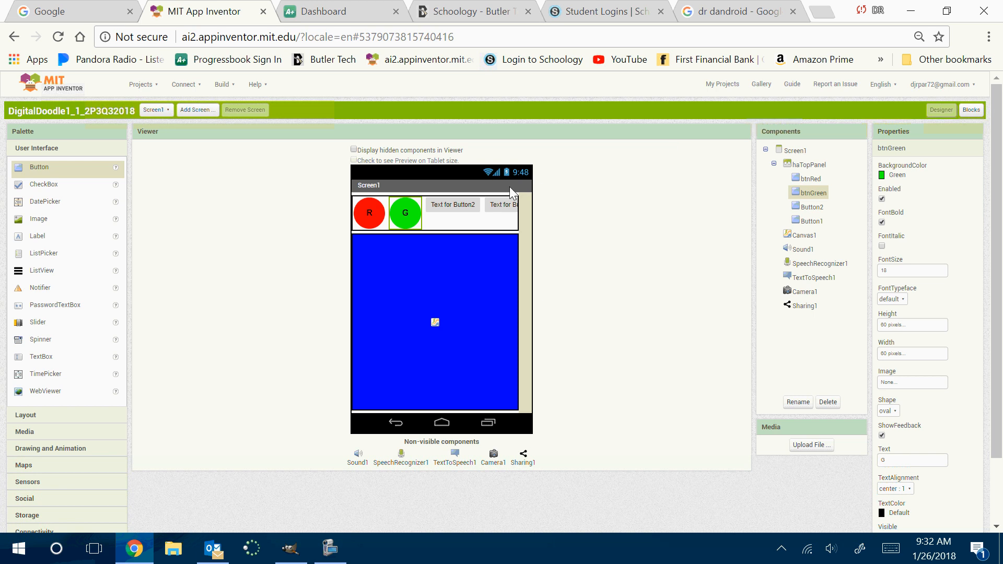
Rename Button2, the third button in haTopPanel, as btnBlue
left_click(453, 205)
left_click(800, 401)
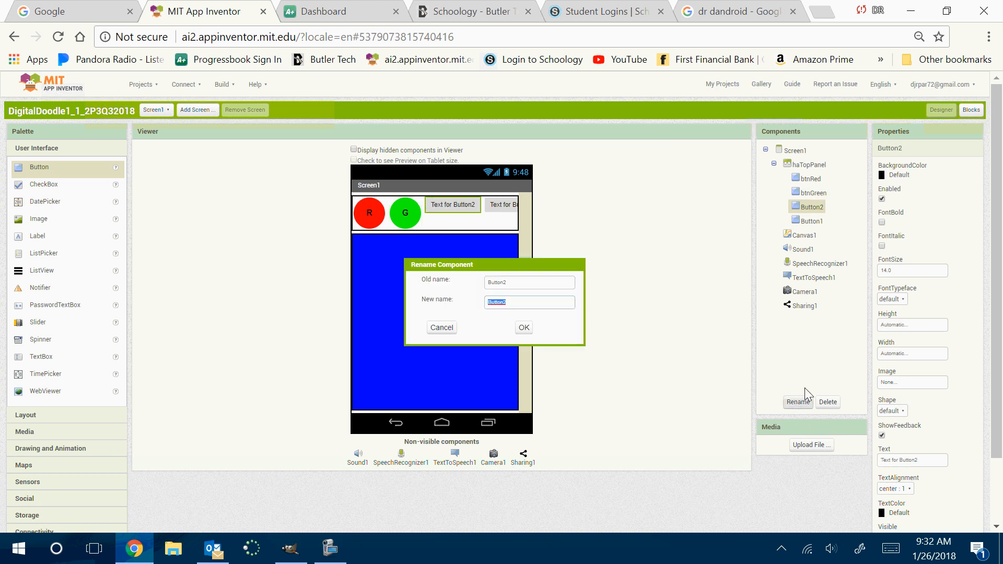
type("btn")
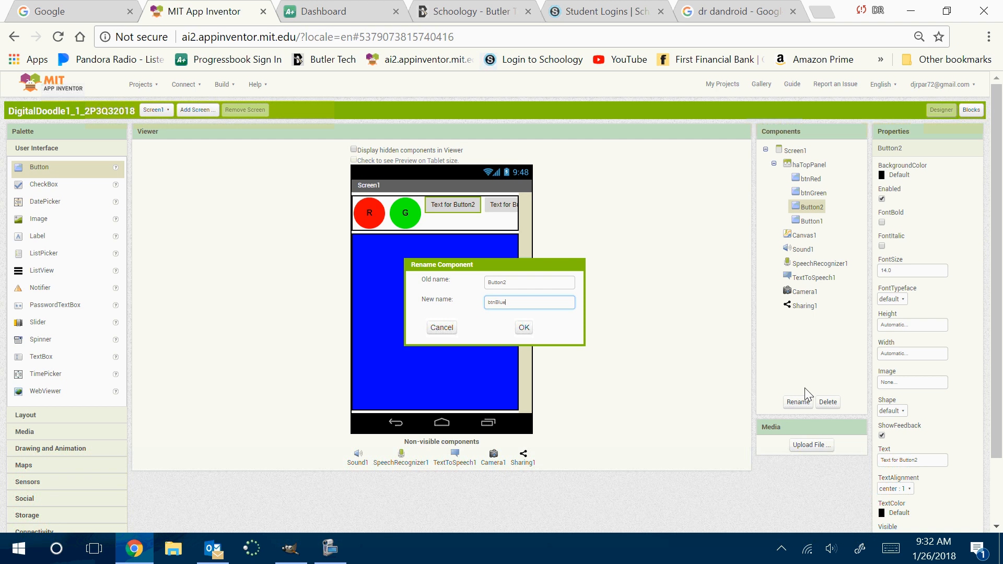
type("Blue")
key("Return")
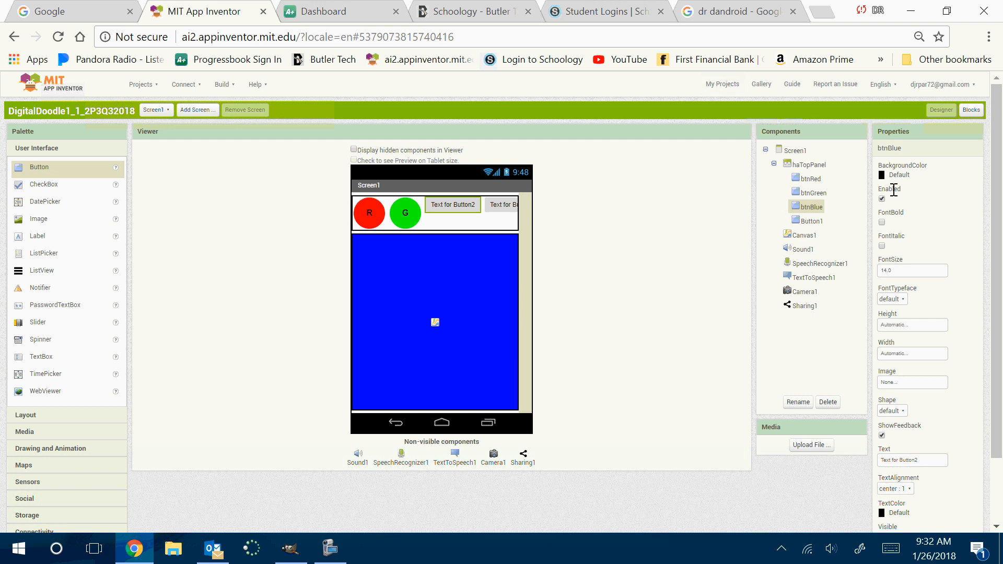
Style btnBlue with a Blue background color, bold text and font size 18
left_click(898, 176)
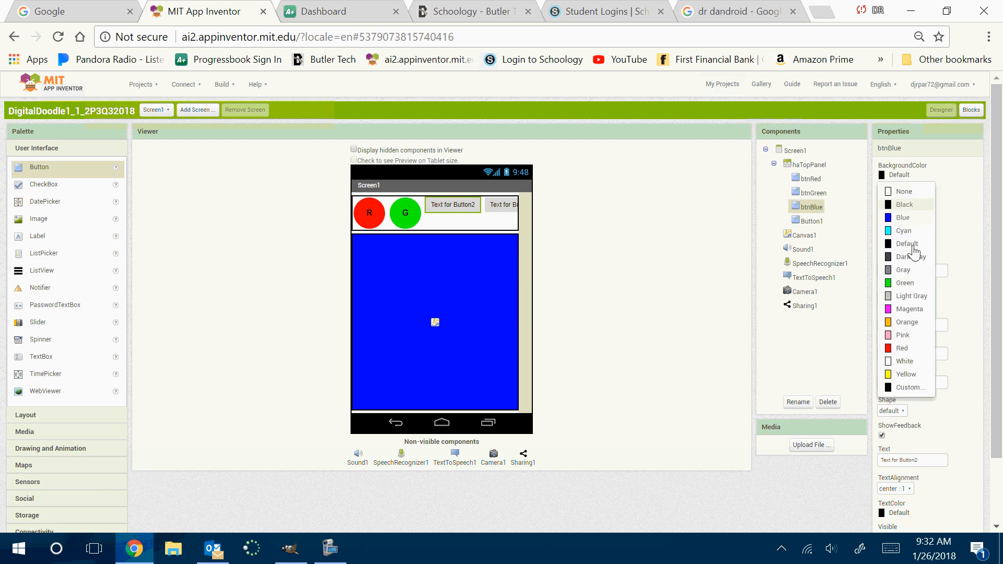
left_click(904, 222)
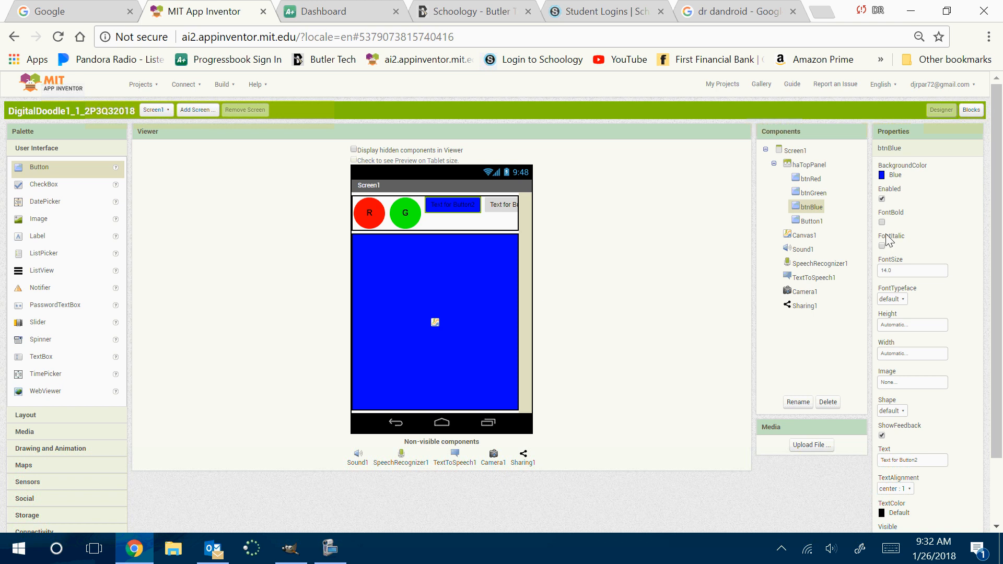
left_click(882, 222)
left_click(898, 271)
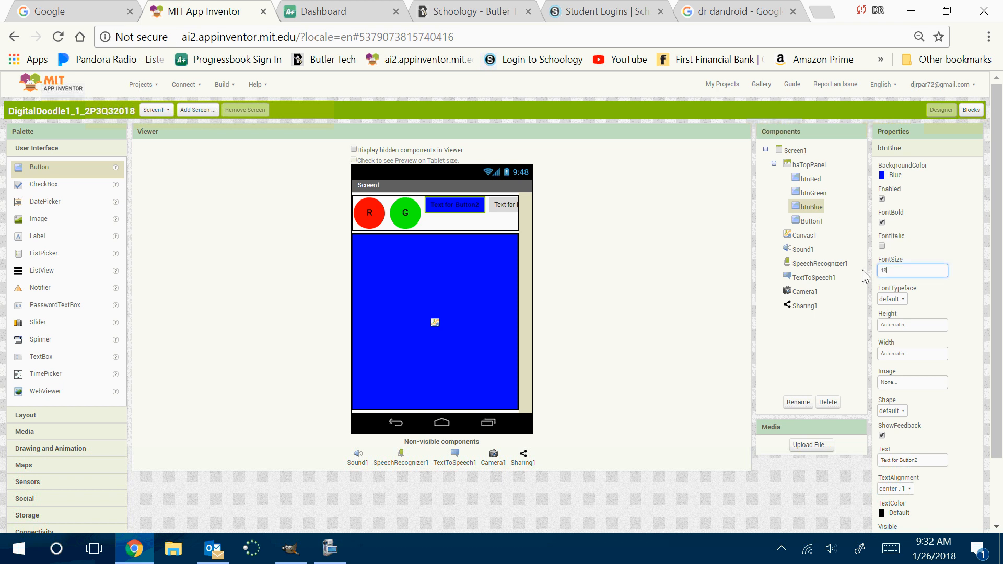
key("Return")
Set both the height and the width of btnBlue to 60 pixels
left_click(911, 324)
left_click(900, 348)
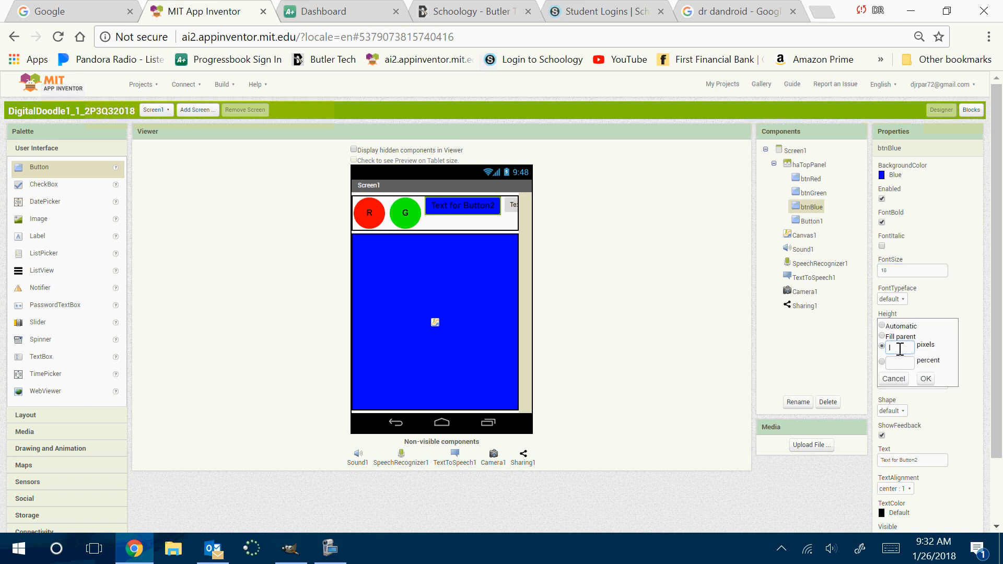
type("60")
left_click(925, 379)
left_click(900, 353)
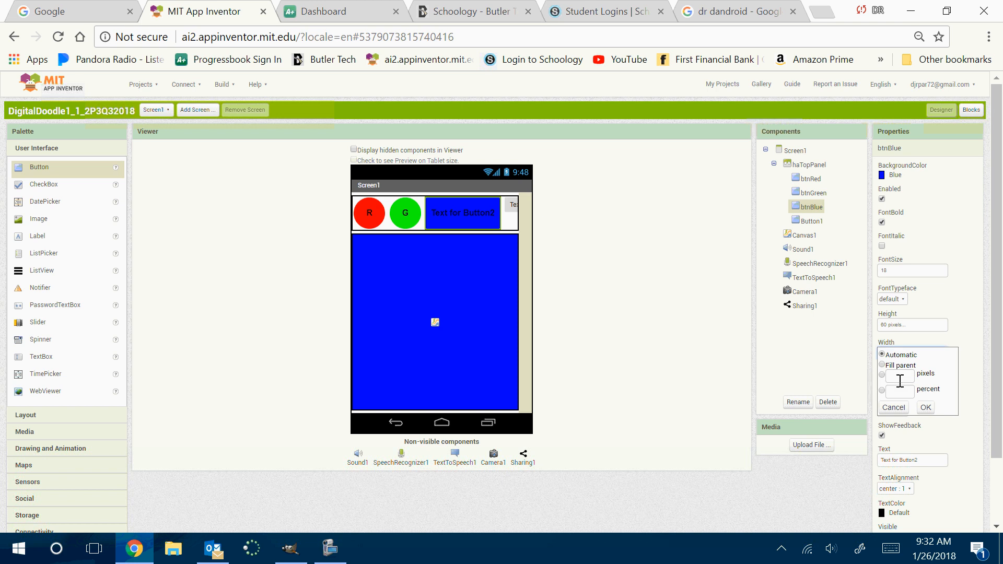
left_click(900, 377)
type("60")
left_click(925, 406)
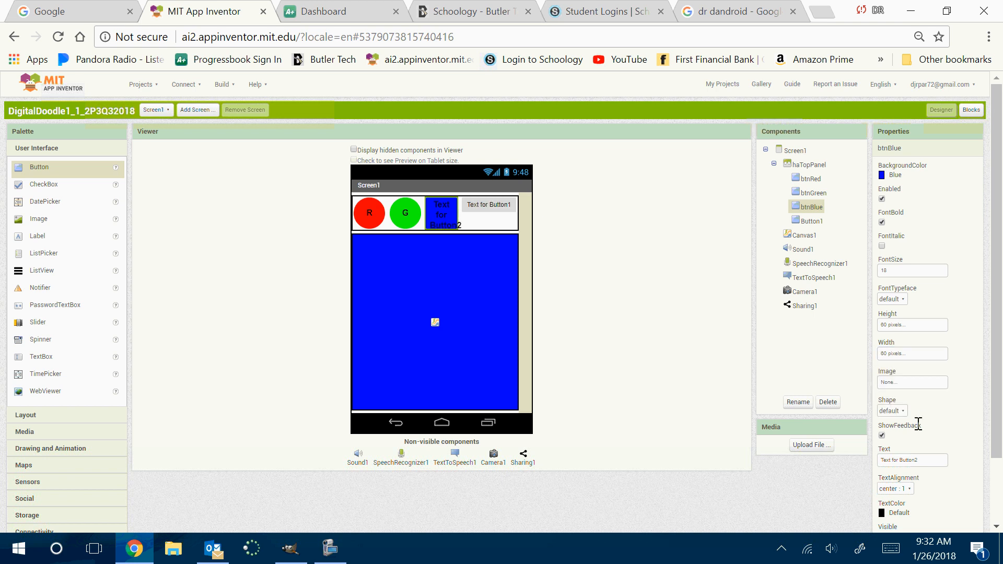
Change the shape of btnBlue to oval and replace its text with B
left_click(892, 410)
left_click(888, 468)
left_click_drag(913, 451, 832, 445)
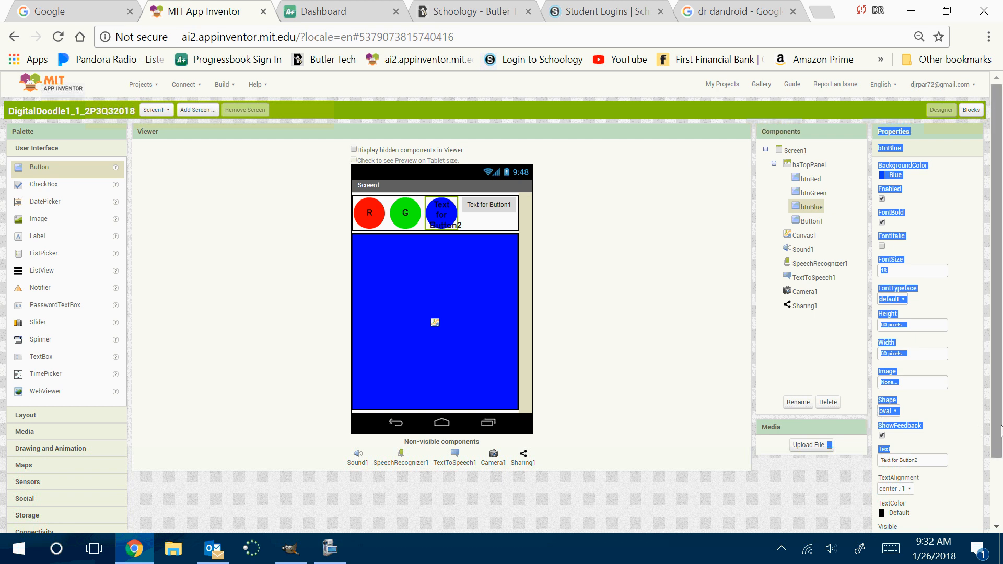
left_click_drag(935, 457, 824, 434)
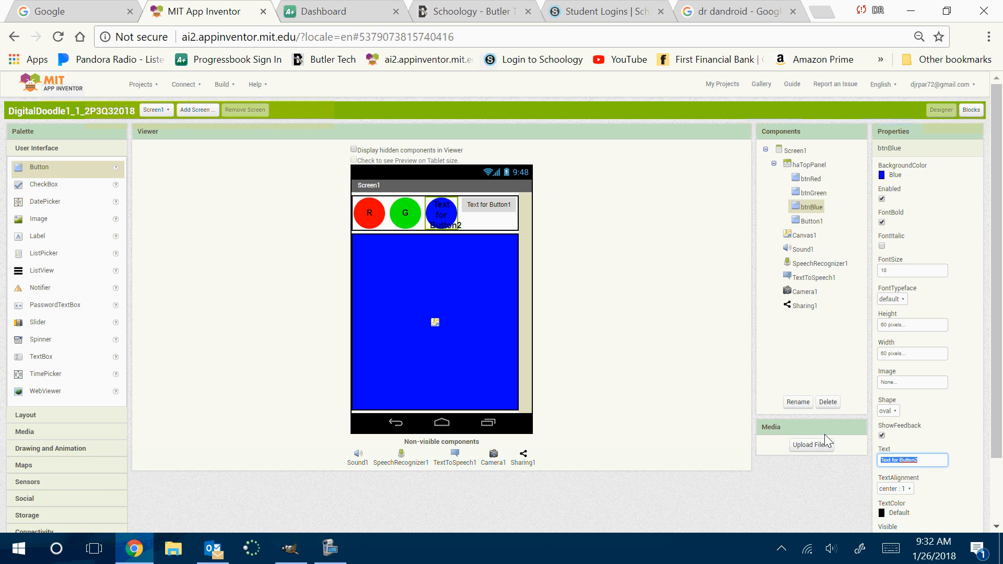
type("B")
left_click(825, 434)
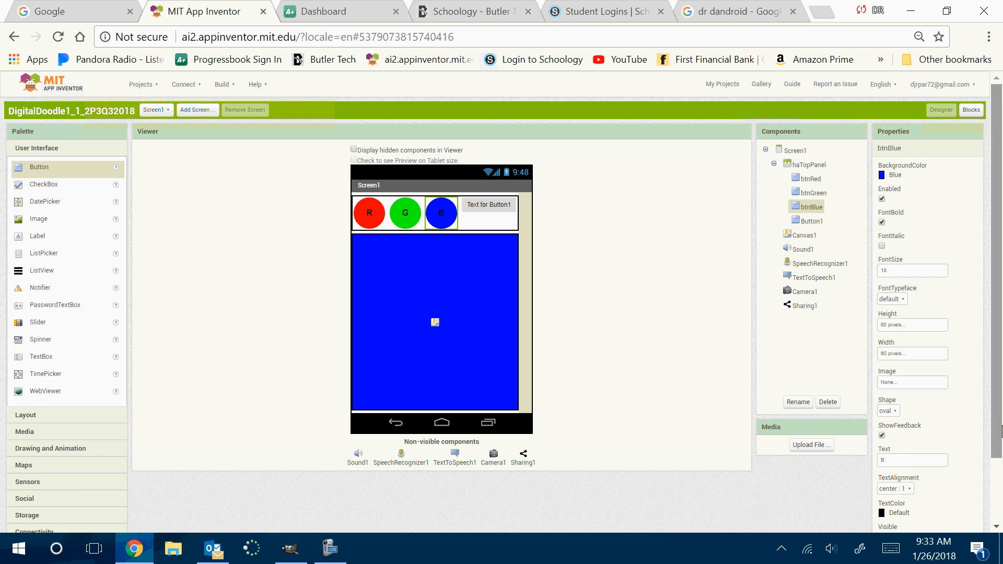
Rename Button1, the fourth button in haTopPanel, as btnMystery
scroll(1001, 418, "down", 1)
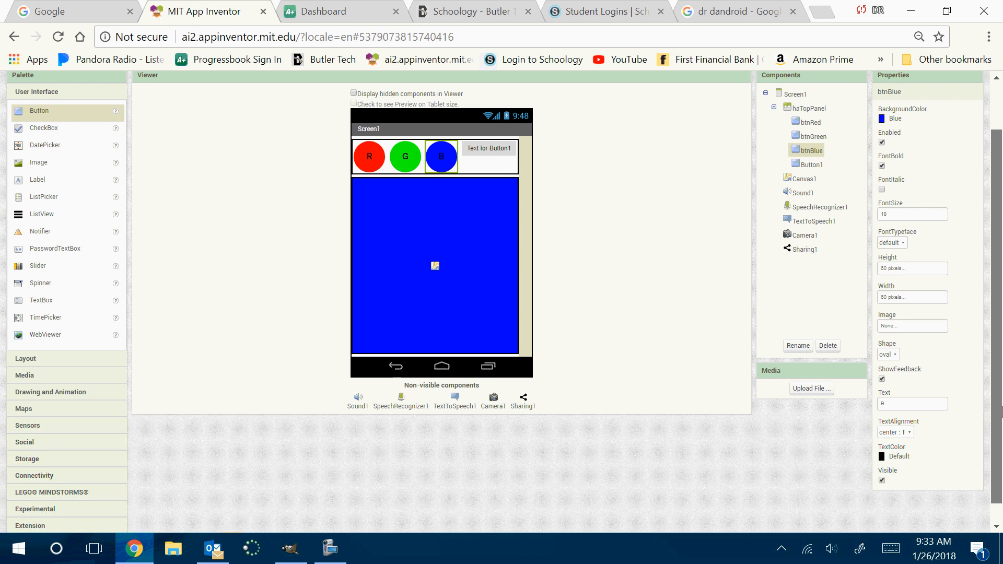
scroll(1002, 410, "up", 1)
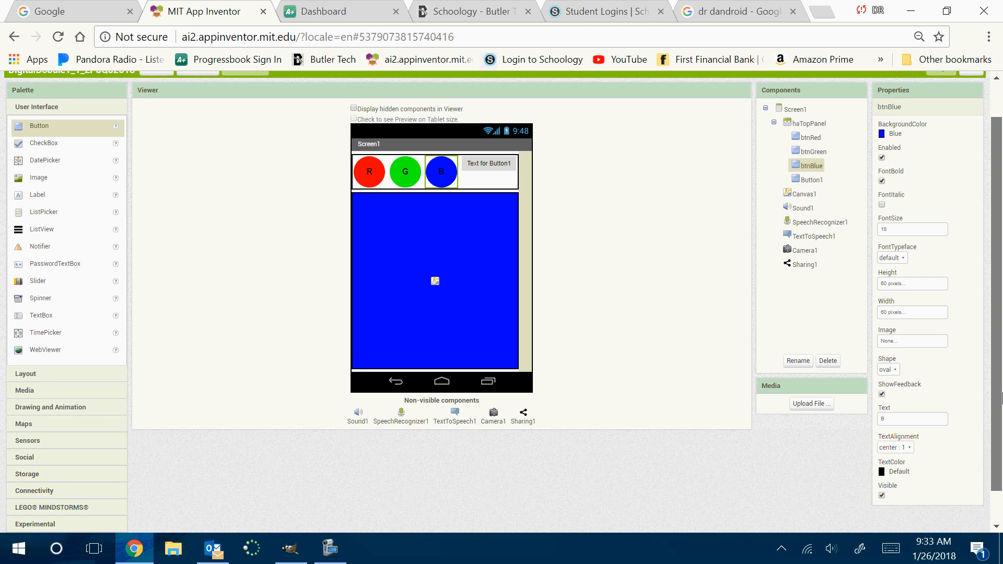
left_click(810, 180)
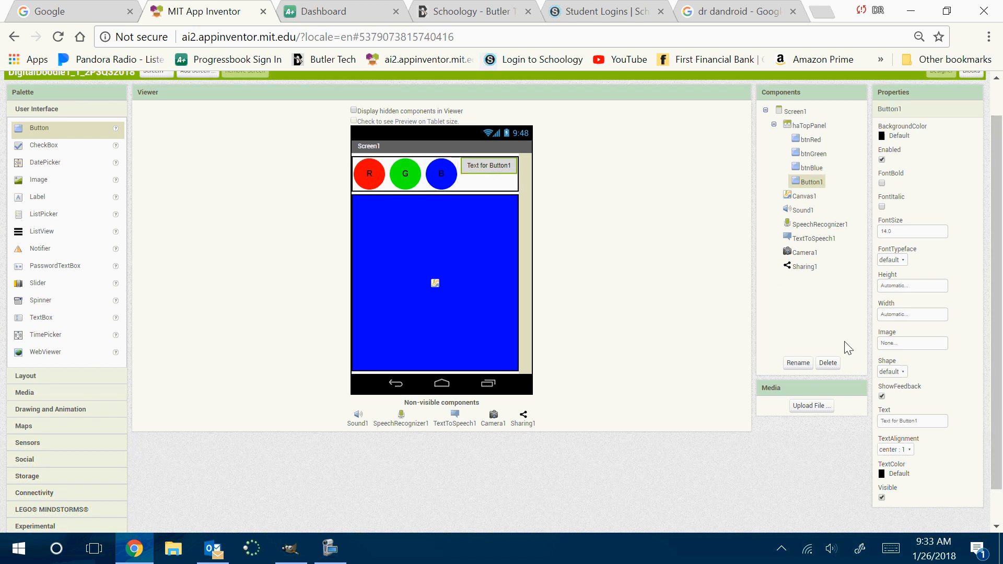
left_click(799, 363)
type("btnMystery")
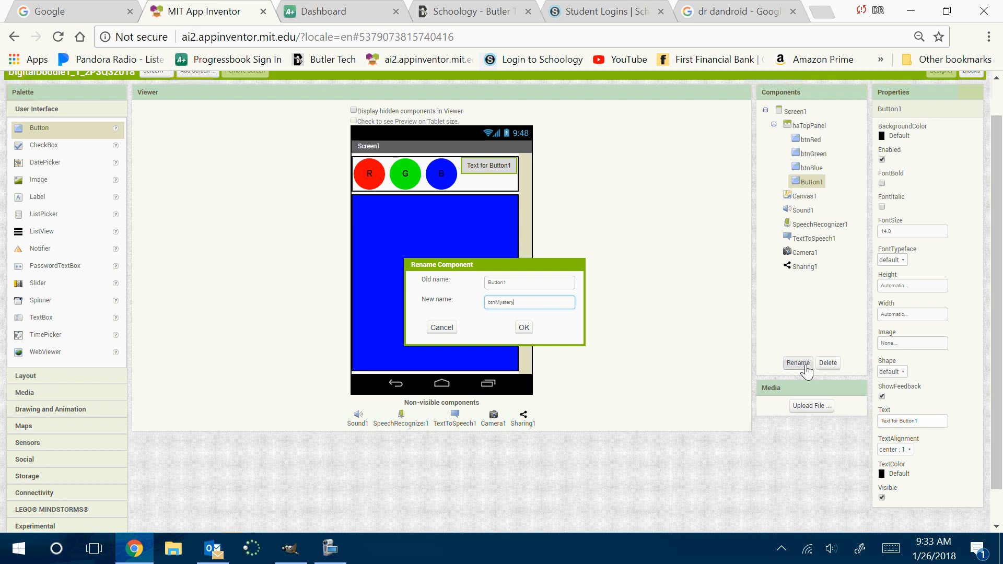
key("Return")
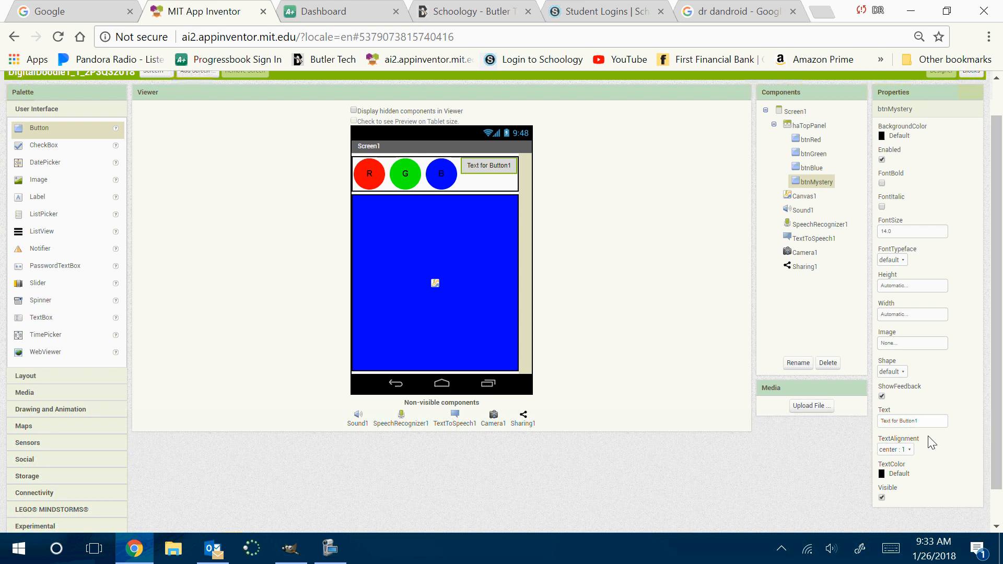
Replace the text of btnMystery with a question mark and change its shape to oval
left_click(917, 421)
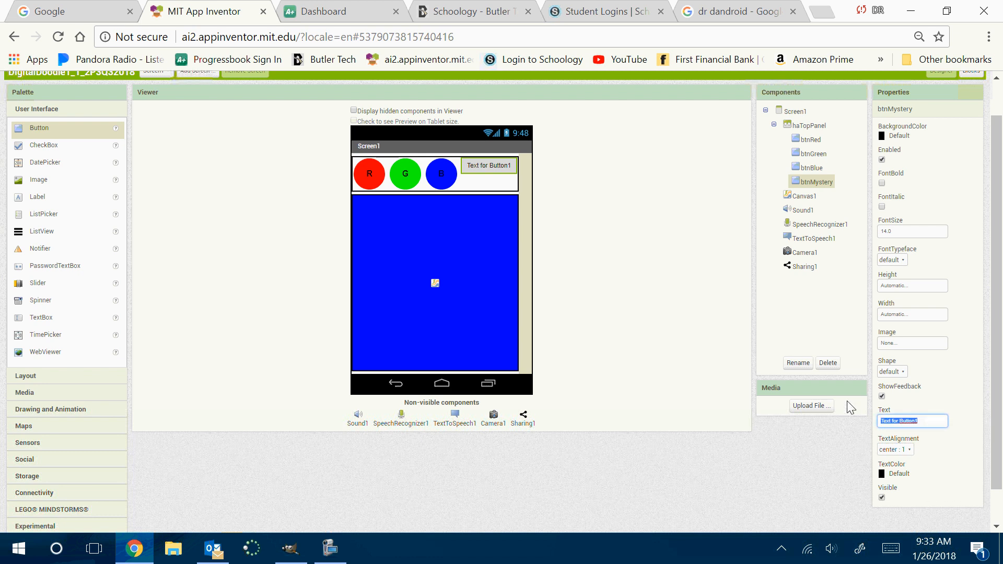
type("?")
key("Return")
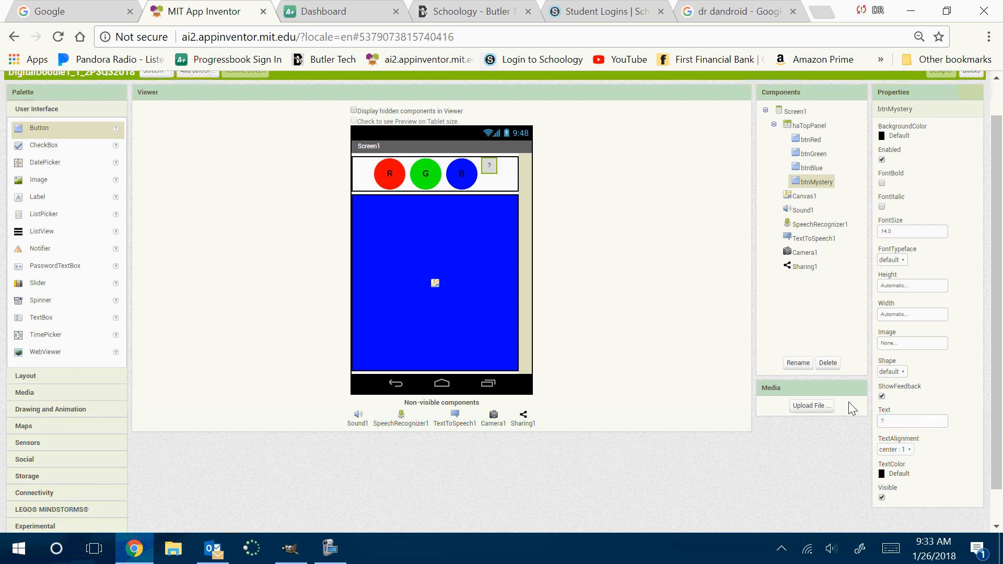
left_click(892, 371)
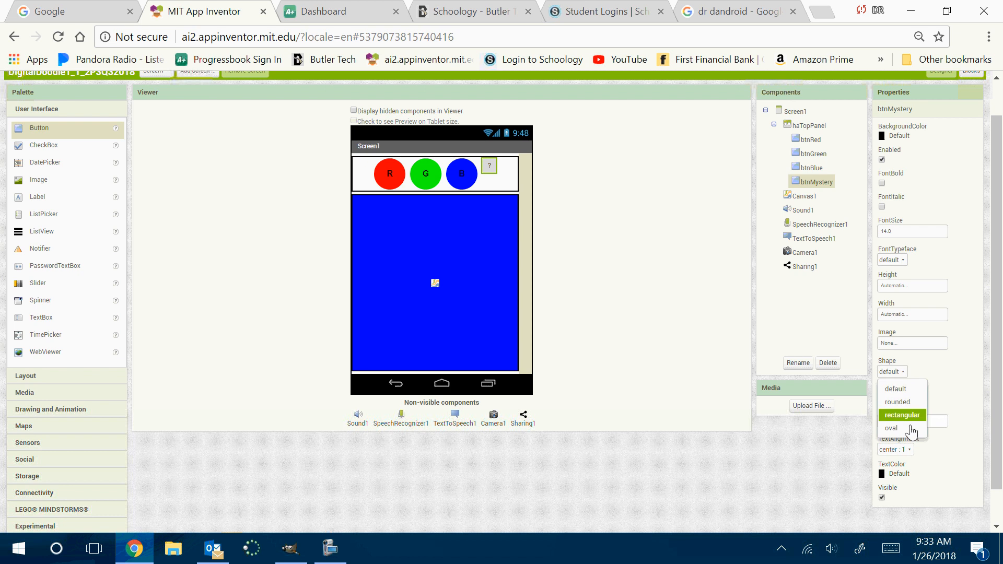
left_click(917, 413)
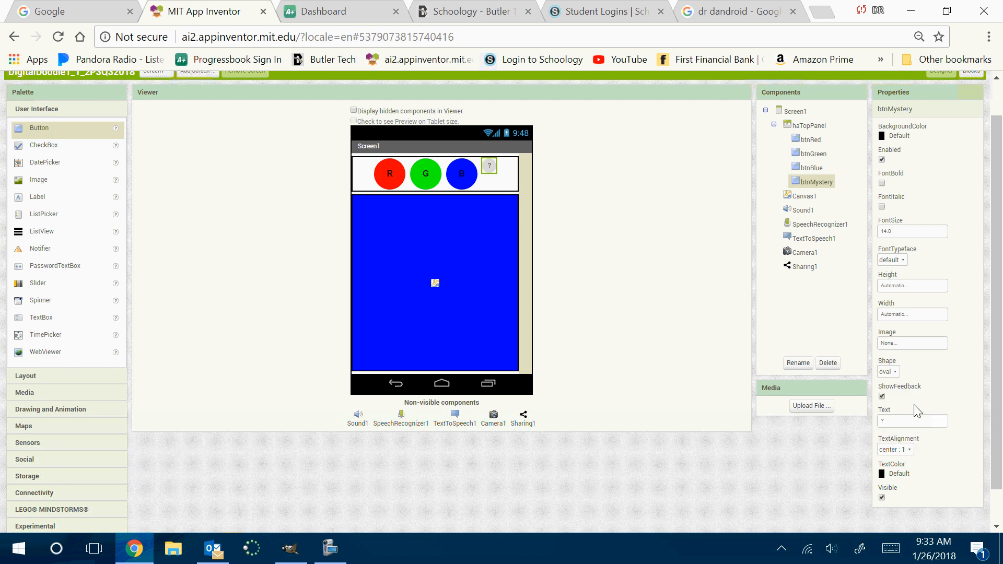
Set both the height and the width of btnMystery to 60 pixels
left_click(905, 286)
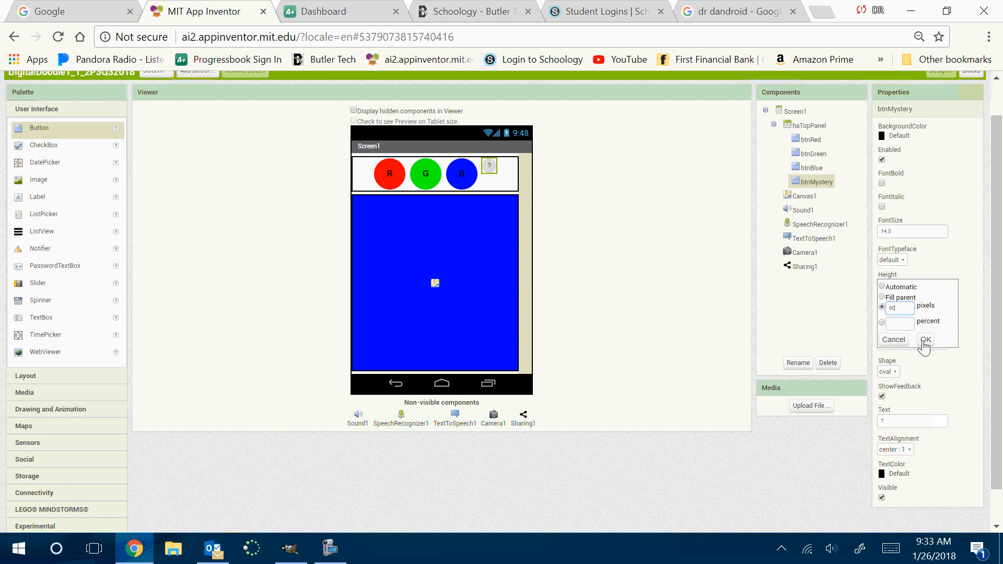
left_click(925, 339)
left_click(926, 342)
left_click(902, 316)
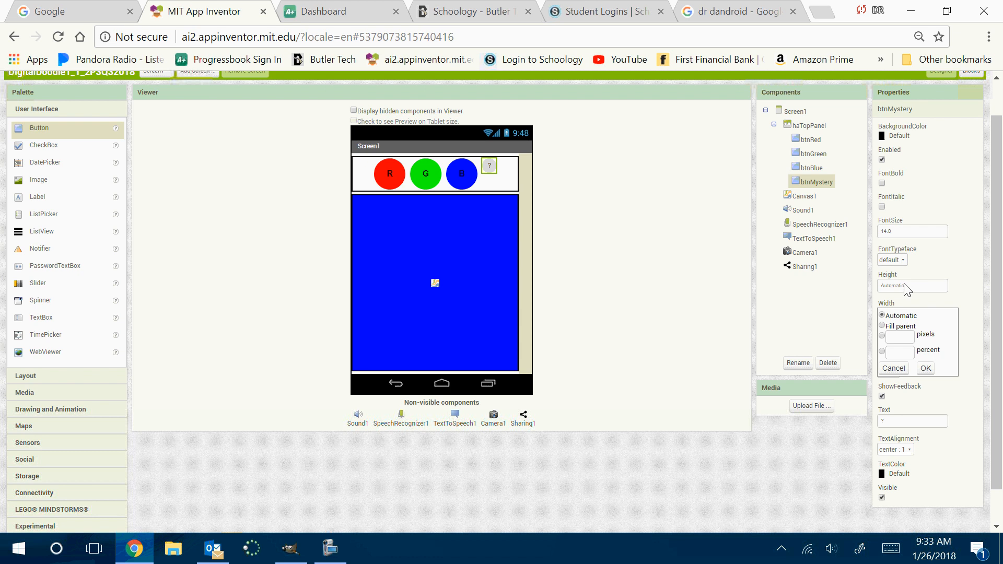
left_click(906, 286)
left_click(925, 339)
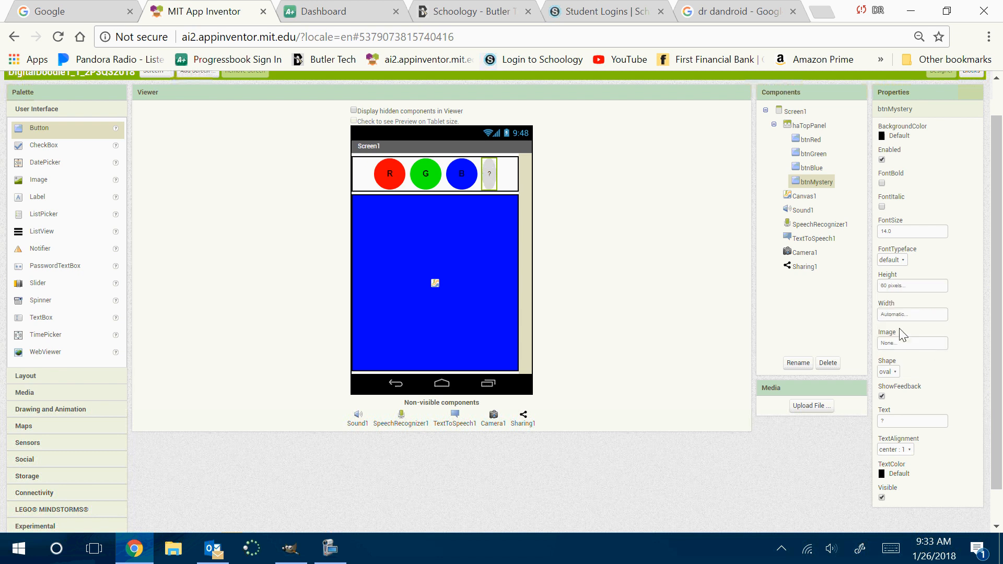
left_click(901, 315)
left_click(901, 341)
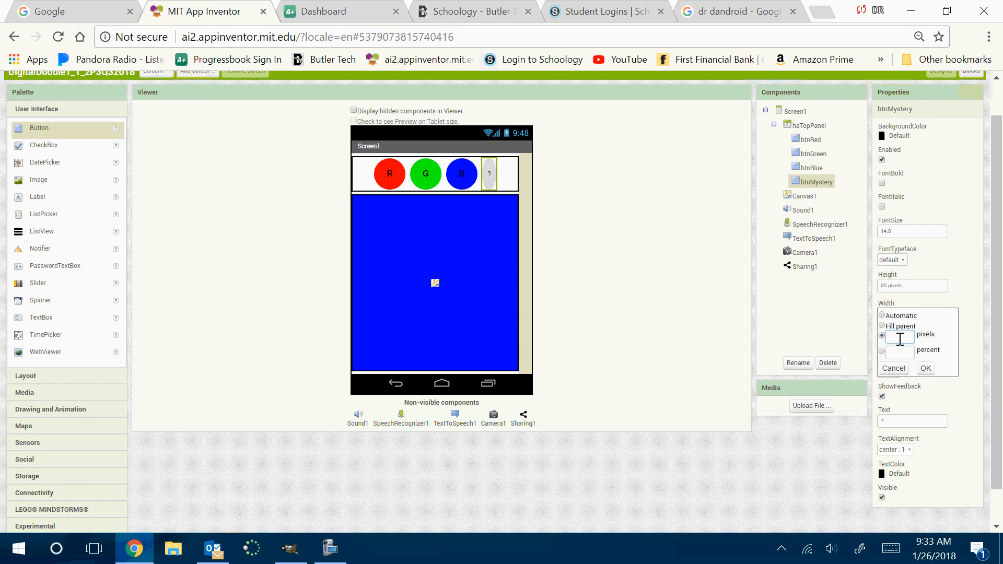
type("60")
left_click(925, 369)
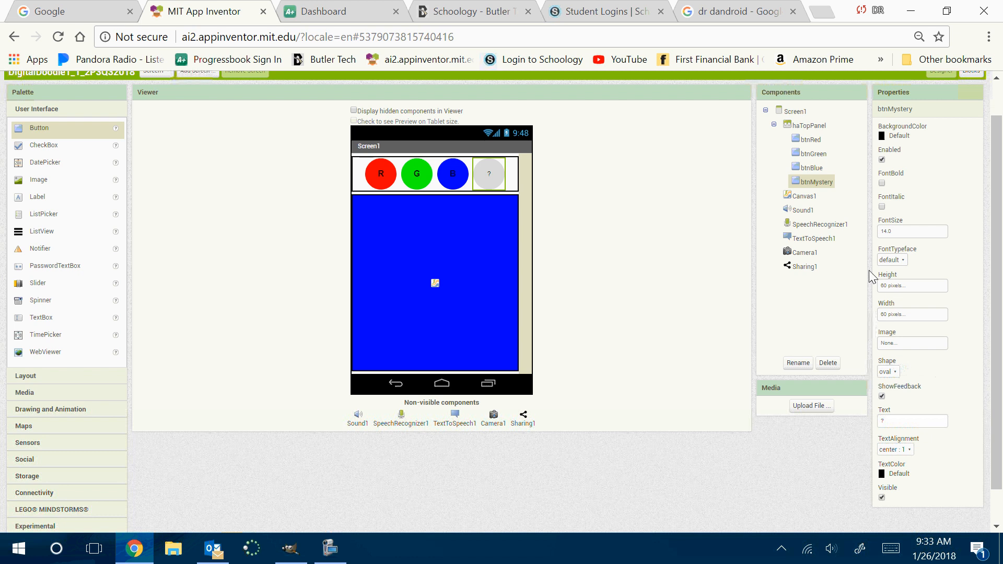
Give btnMystery's text a font size of 18 and make it bold
left_click(897, 232)
type("18")
key("Return")
left_click(882, 183)
Check that the horizontal alignment of haTopPanel is set to Center
left_click(813, 126)
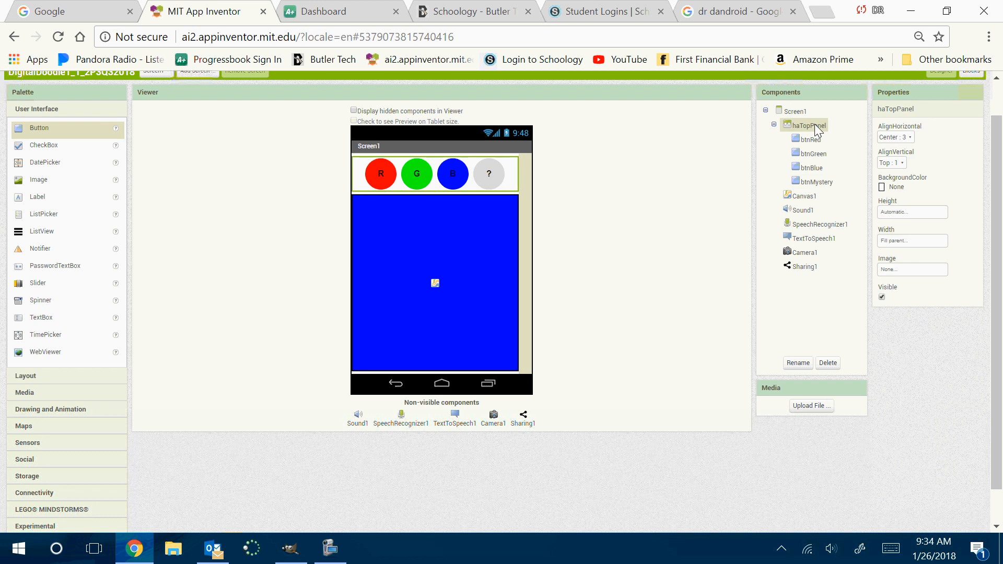
left_click(894, 139)
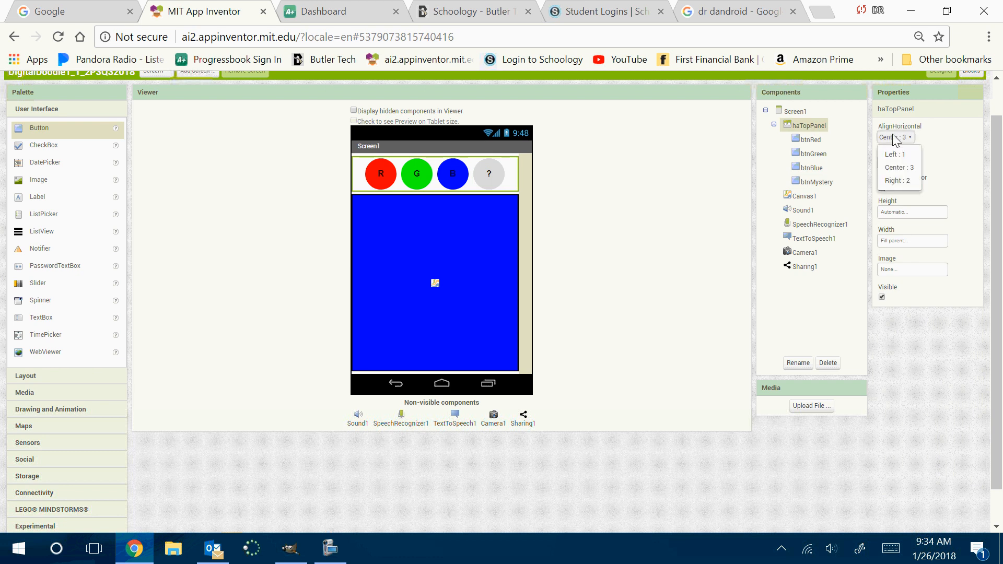
left_click(906, 167)
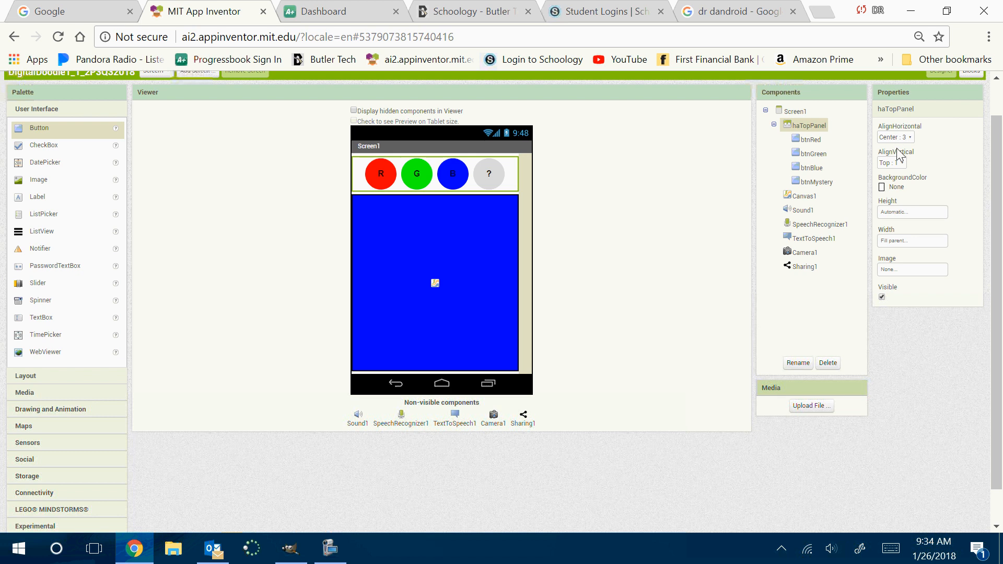
left_click(896, 137)
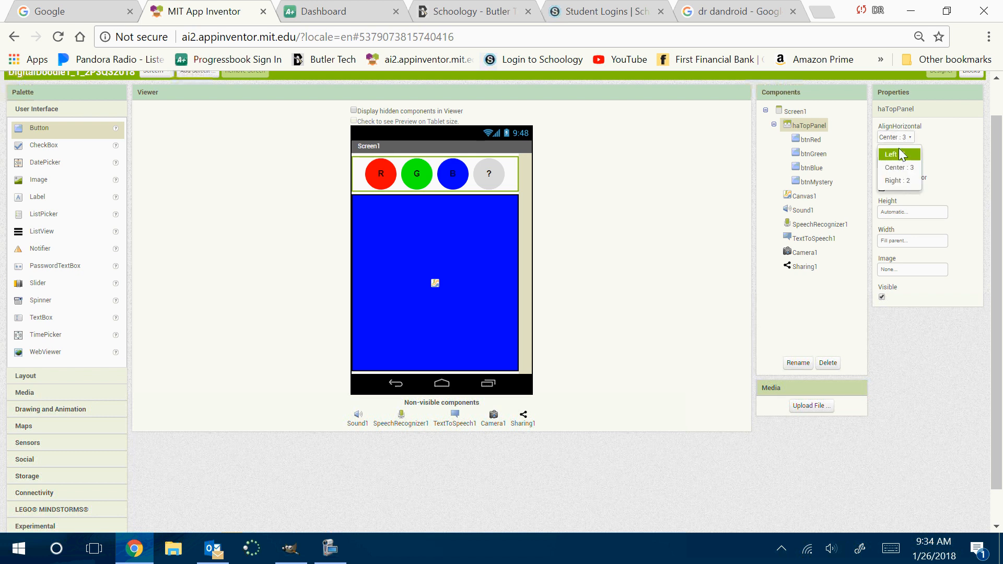
left_click(899, 138)
left_click(899, 139)
left_click(545, 283)
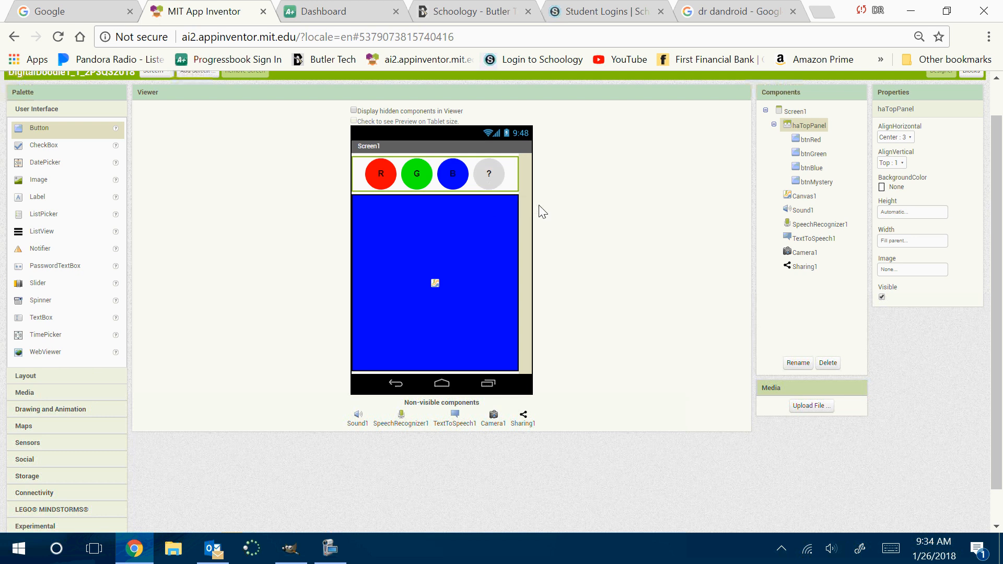
Add a HorizontalArrangement below the canvas and set its width to Fill parent
left_click(39, 379)
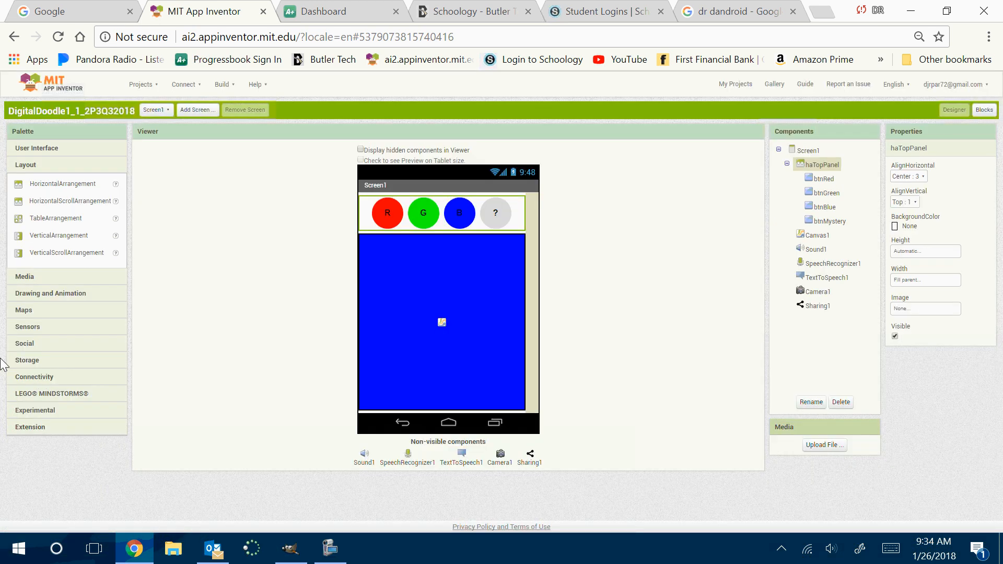
left_click_drag(55, 184, 409, 414)
left_click(922, 281)
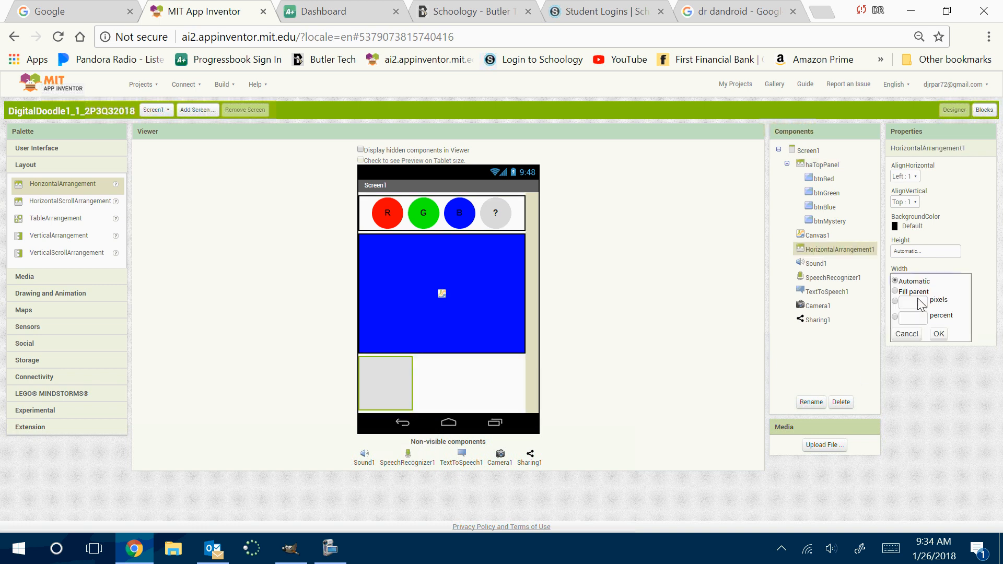
left_click(900, 292)
left_click(939, 333)
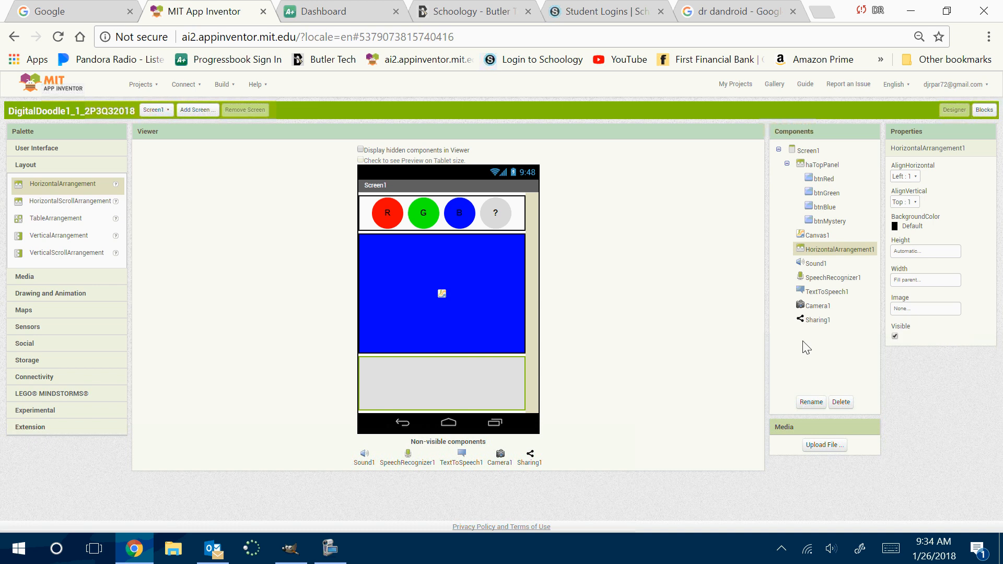
Rename the new horizontal arrangement below the canvas as haLowerPanel
left_click(810, 402)
type("haLowerPanel")
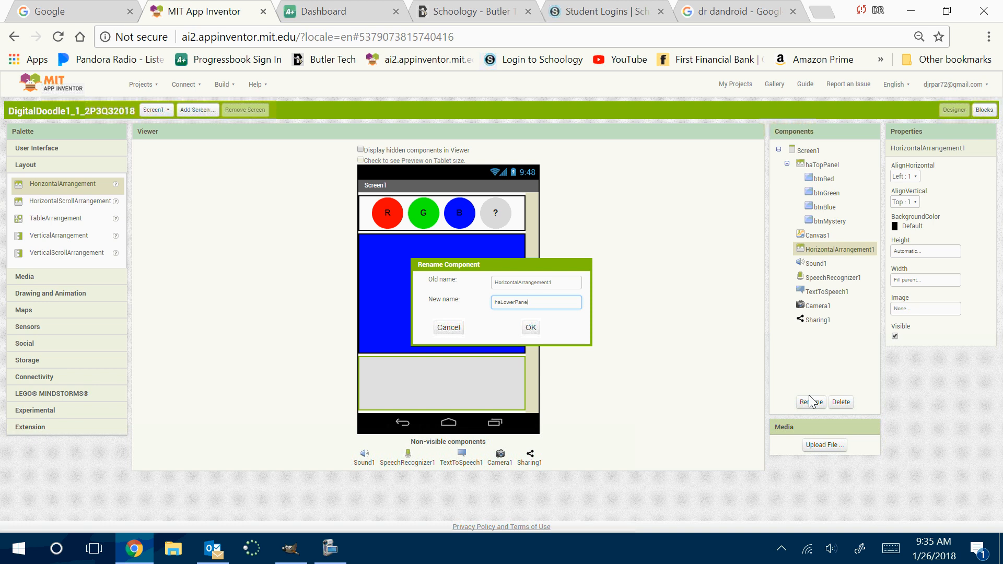
key("Return")
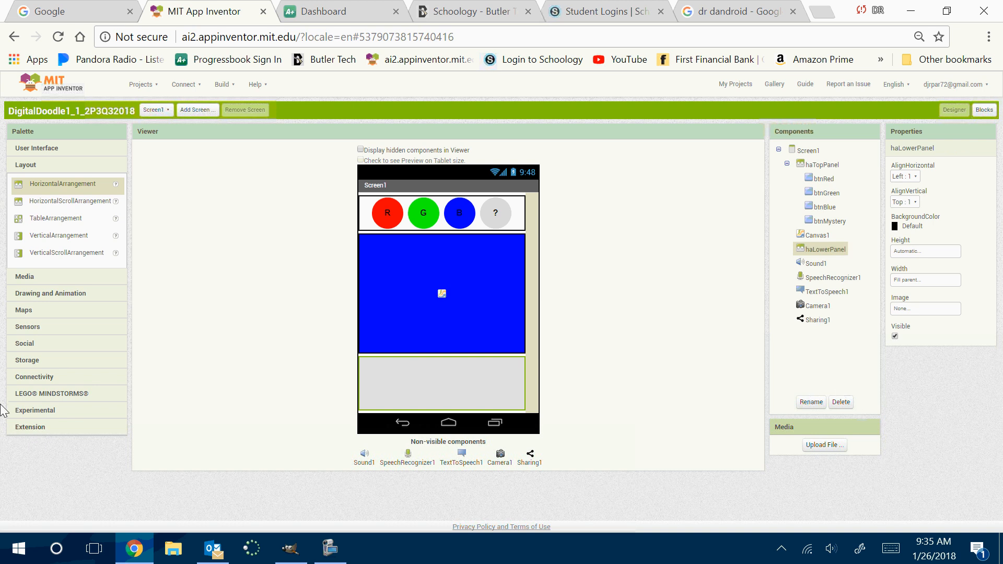
Set haLowerPanel's background color to None and its horizontal alignment to Center
left_click(902, 226)
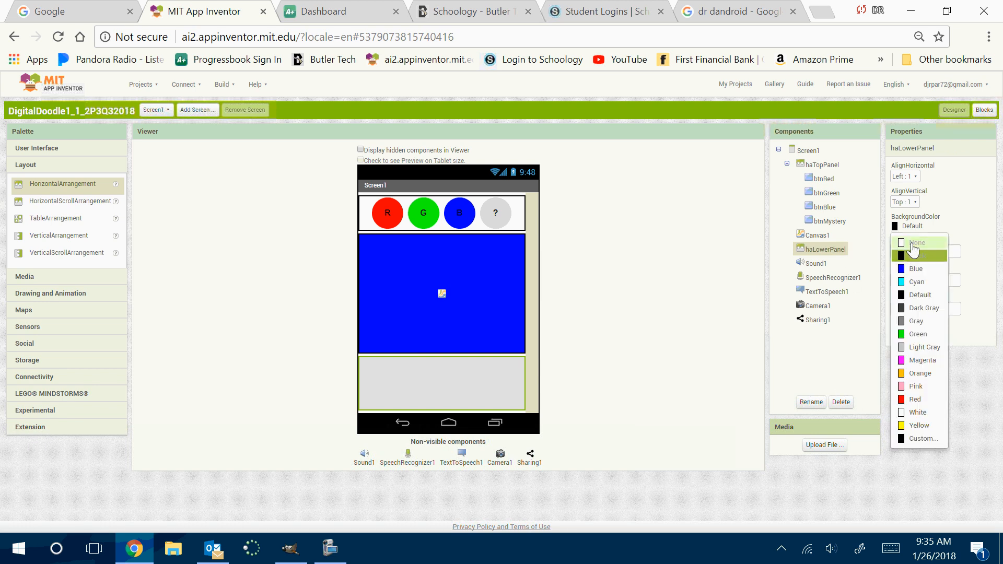
left_click(915, 243)
left_click(904, 176)
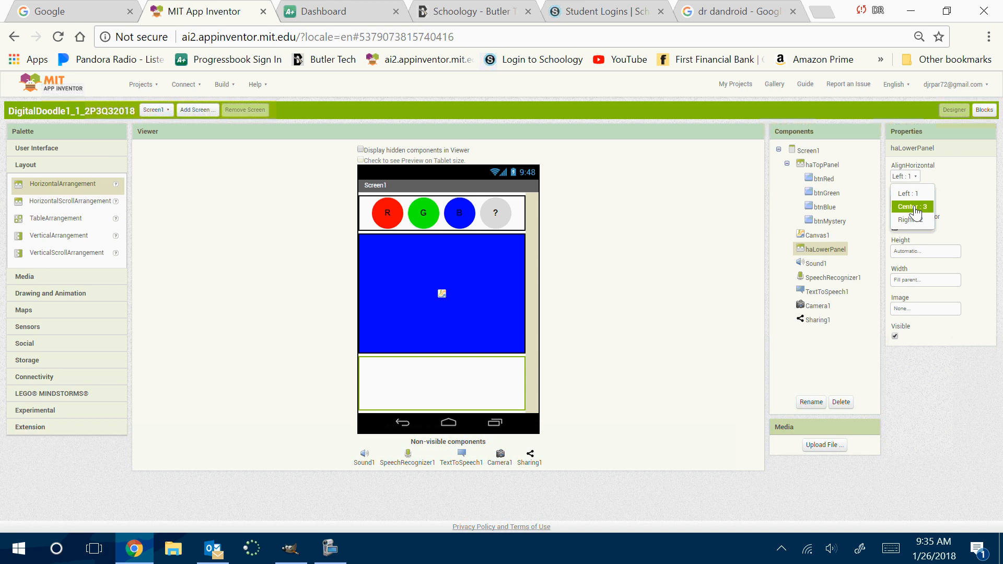
left_click(913, 207)
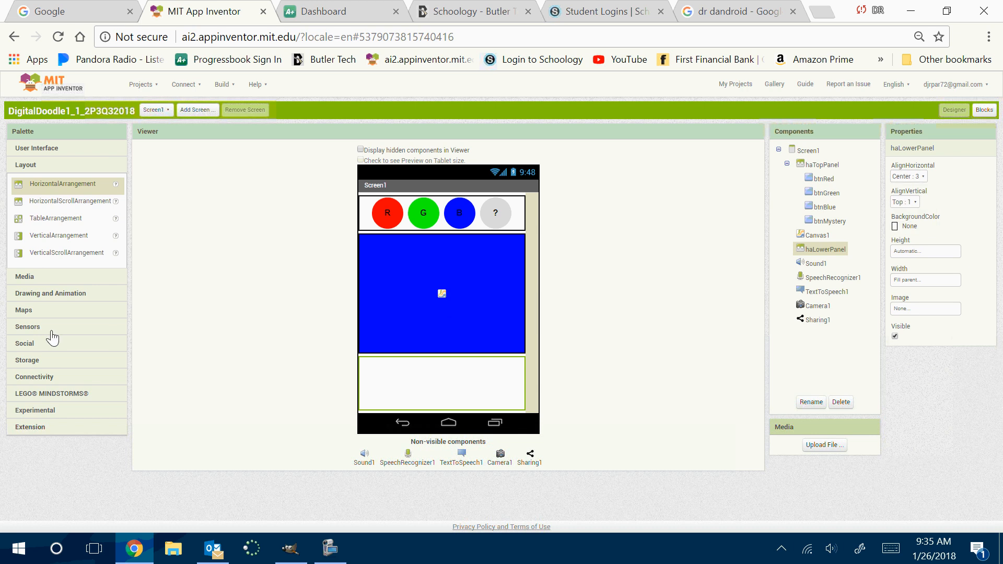
Add five buttons to haLowerPanel below the canvas
left_click(26, 149)
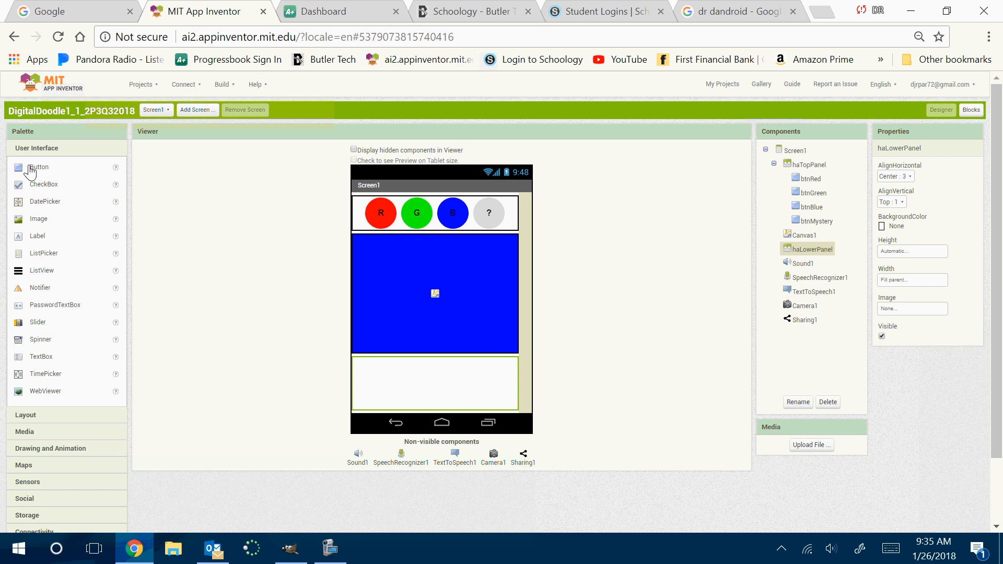
left_click_drag(30, 171, 381, 381)
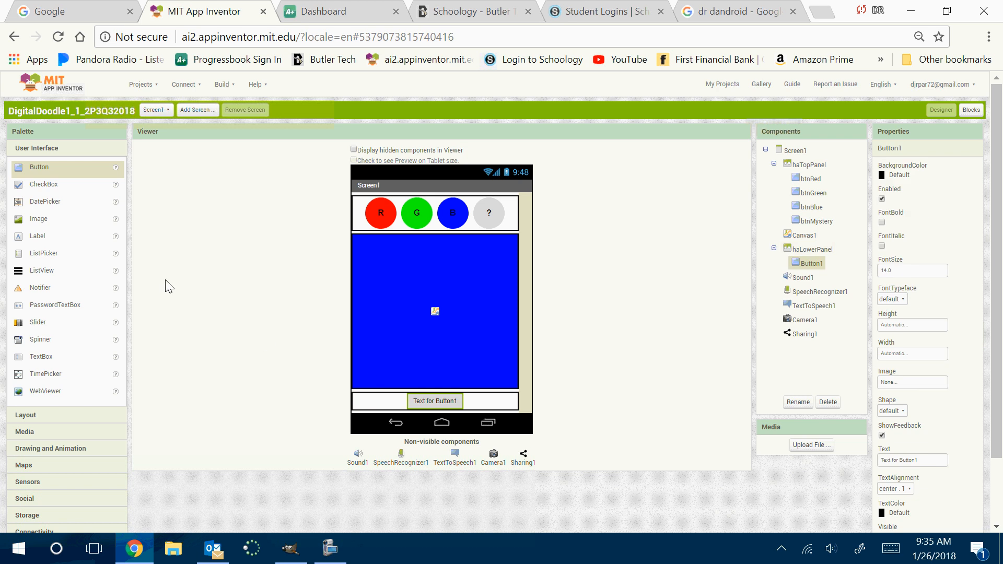
left_click_drag(32, 168, 462, 402)
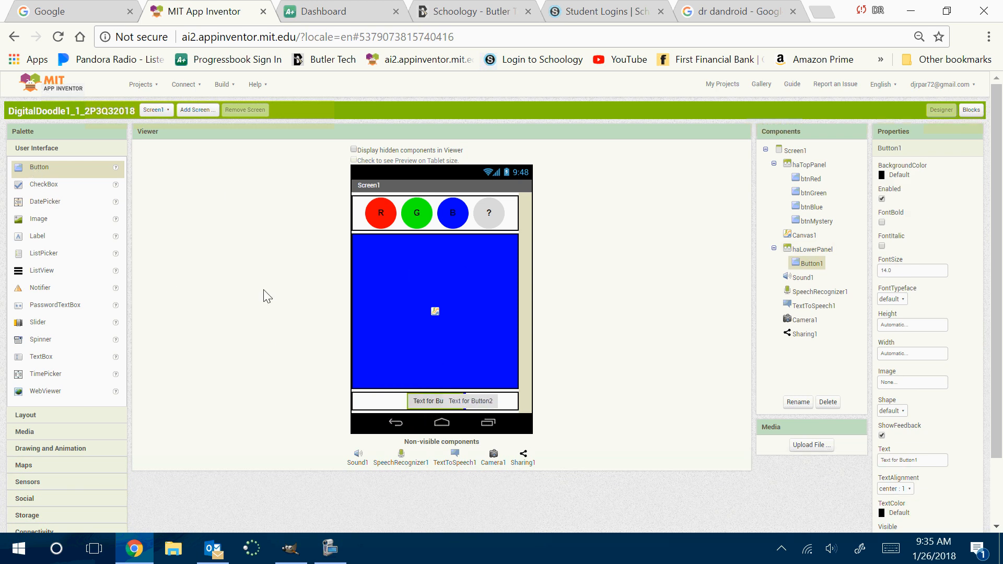
left_click_drag(37, 168, 488, 407)
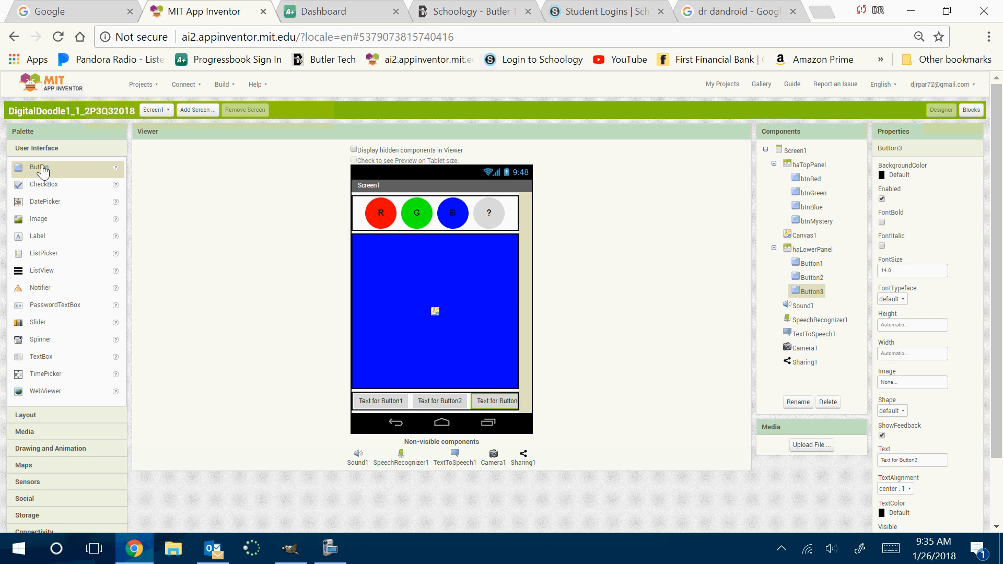
left_click_drag(34, 167, 457, 408)
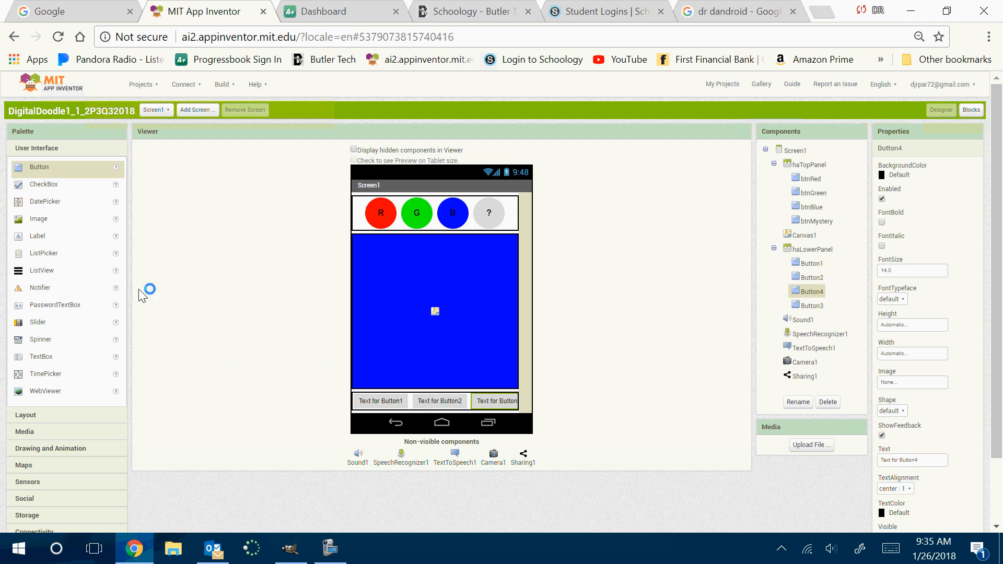
left_click_drag(38, 167, 457, 407)
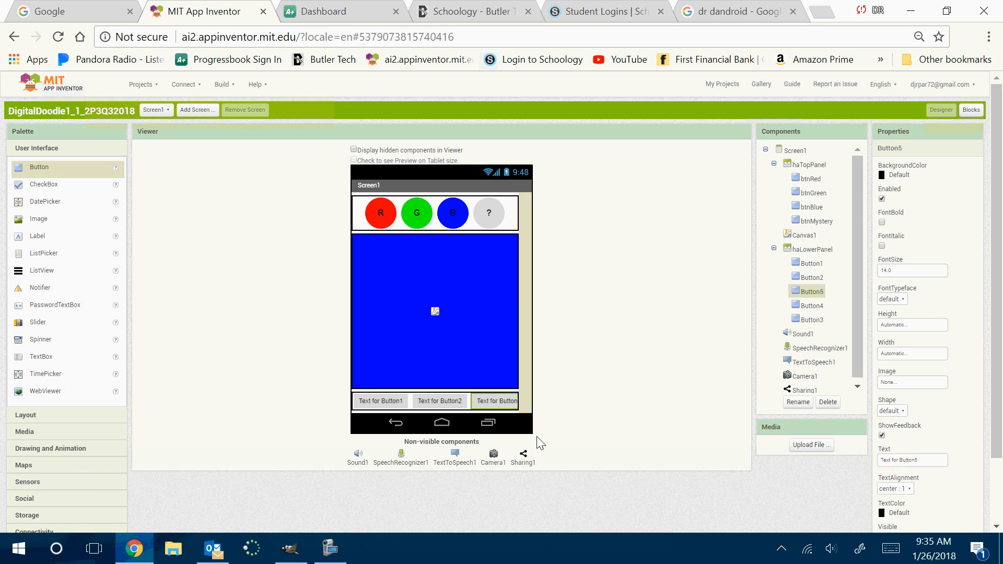
Rename Button1, the first button in haLowerPanel, as btnVoice
left_click(812, 263)
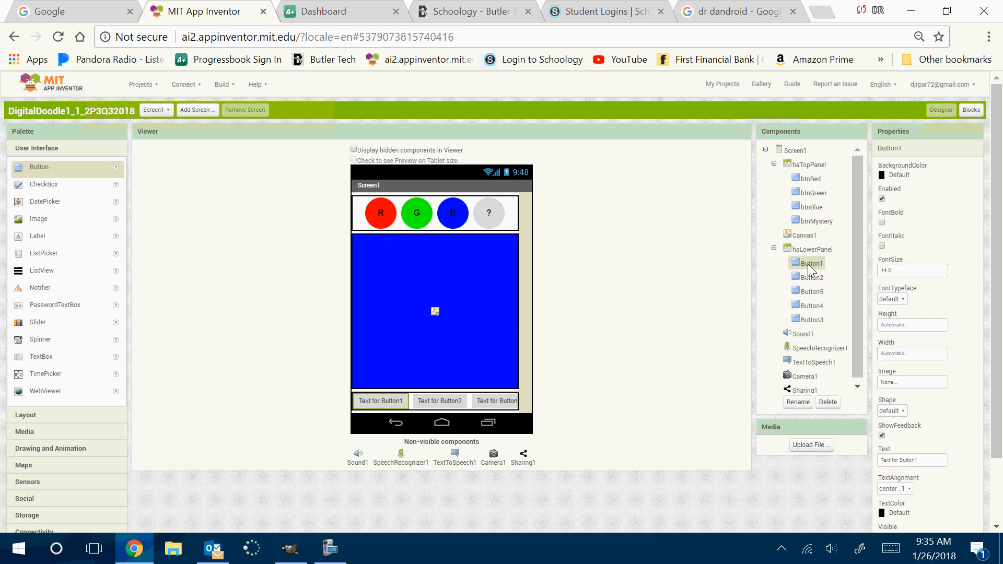
left_click(797, 403)
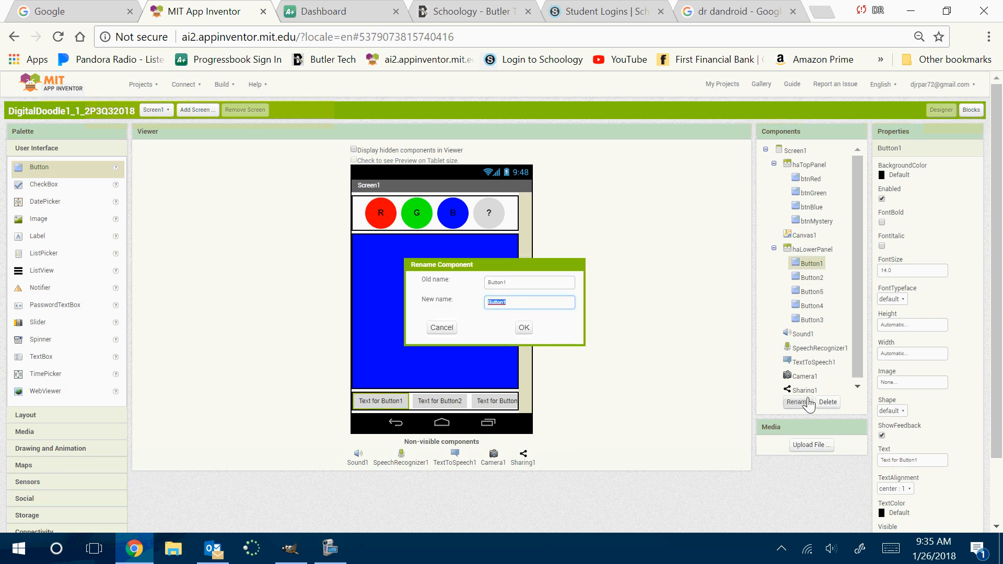
type("btnVoice")
key("Return")
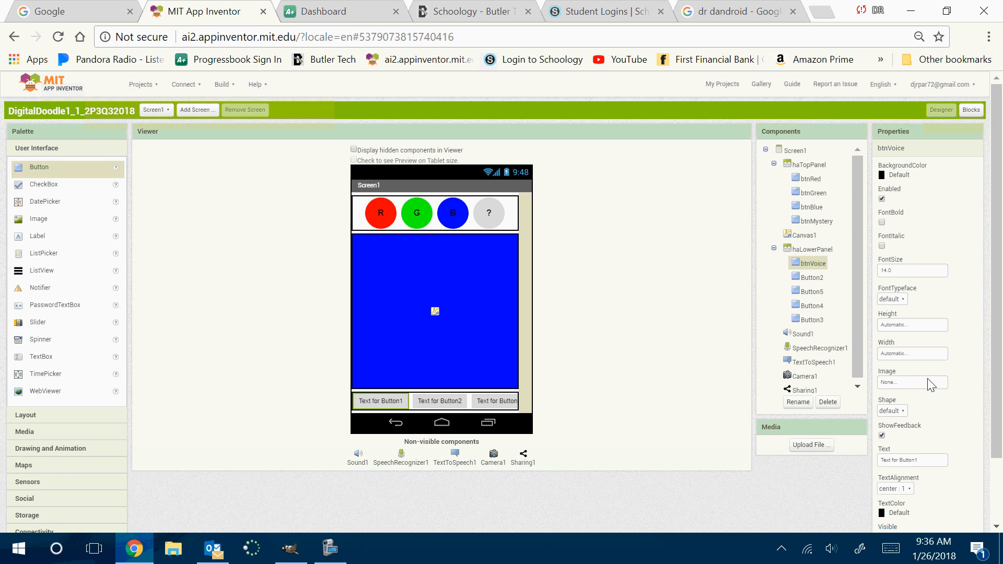
Set the height and width of btnVoice to 50 pixels each
left_click(907, 326)
left_click(901, 347)
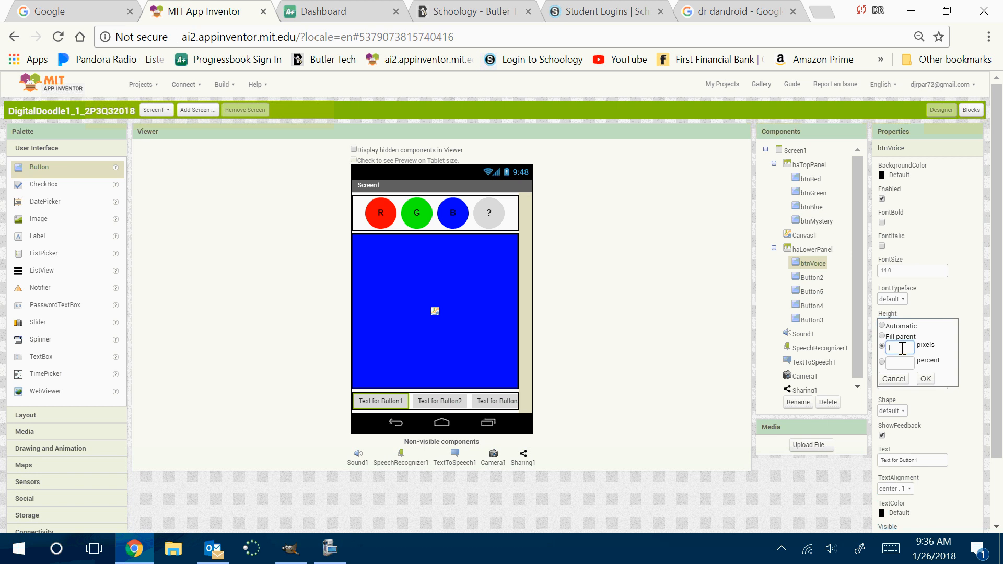
type("50")
left_click(926, 379)
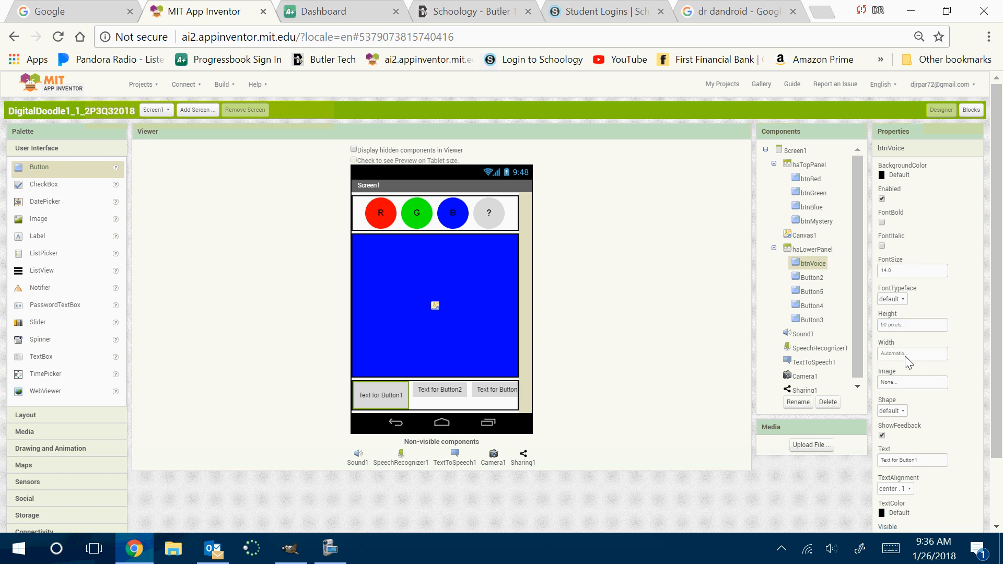
left_click(901, 354)
left_click(899, 376)
type("50")
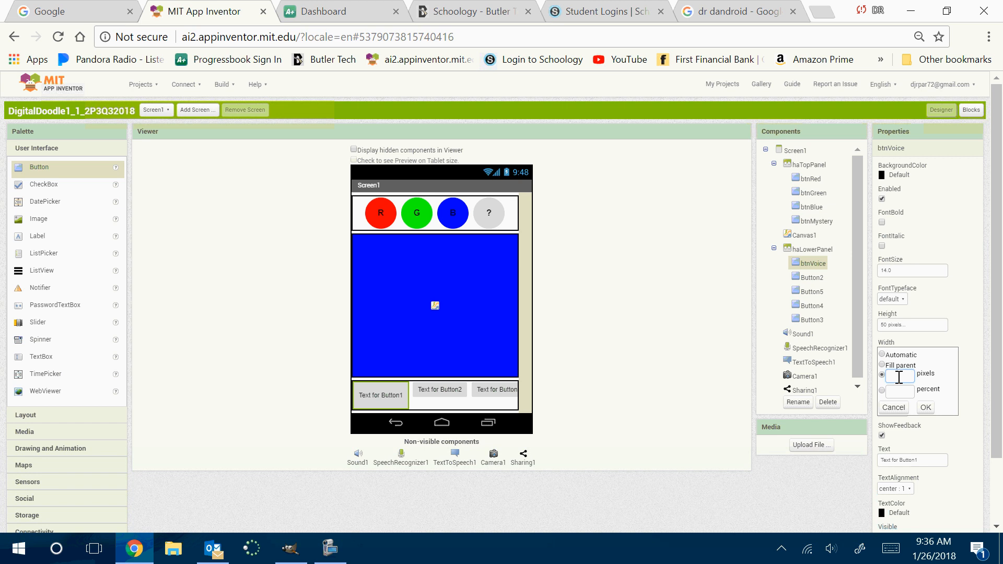
left_click(924, 406)
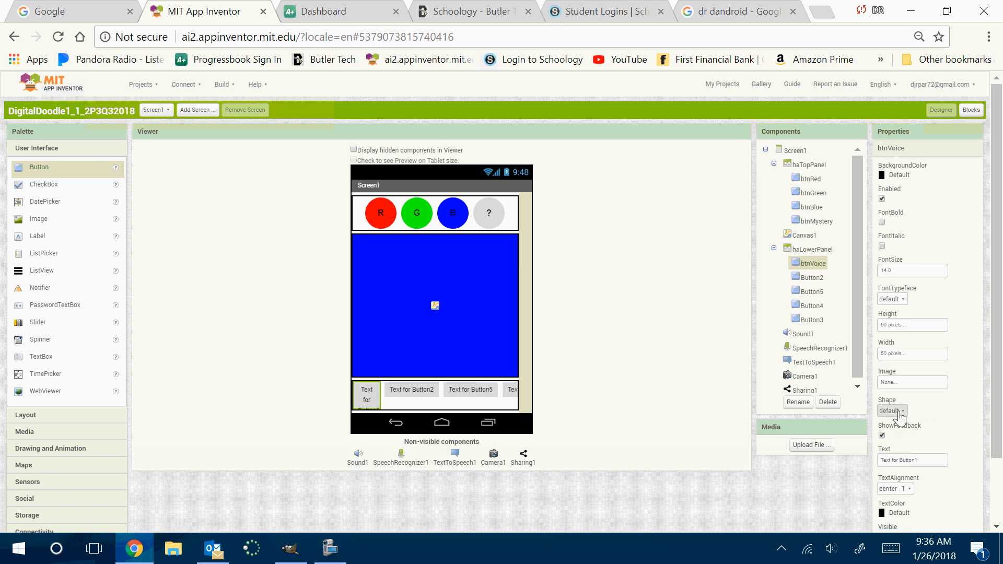
Give btnVoice an oval shape and change its text to V
left_click(900, 411)
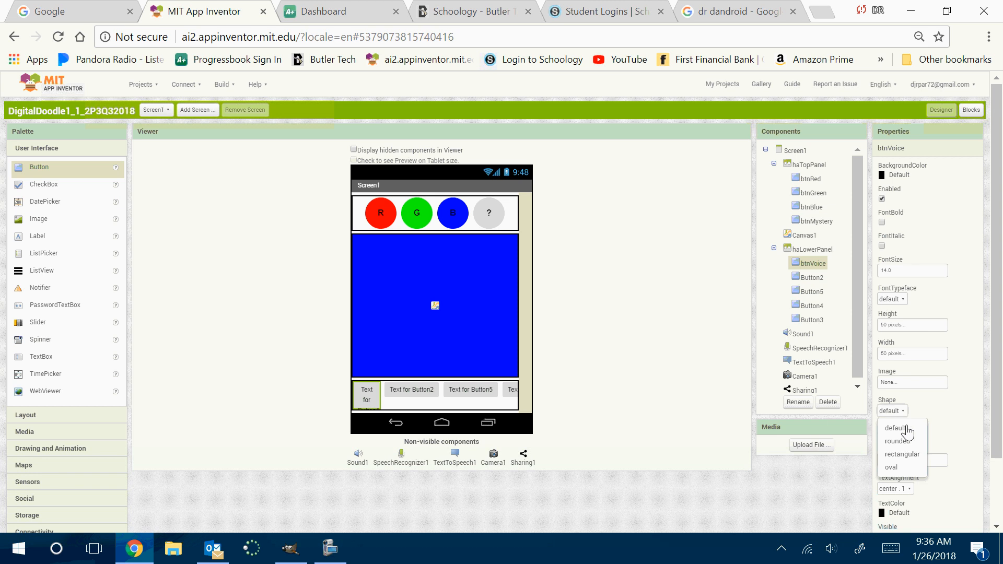
left_click(888, 464)
left_click(892, 459)
triple_click(892, 460)
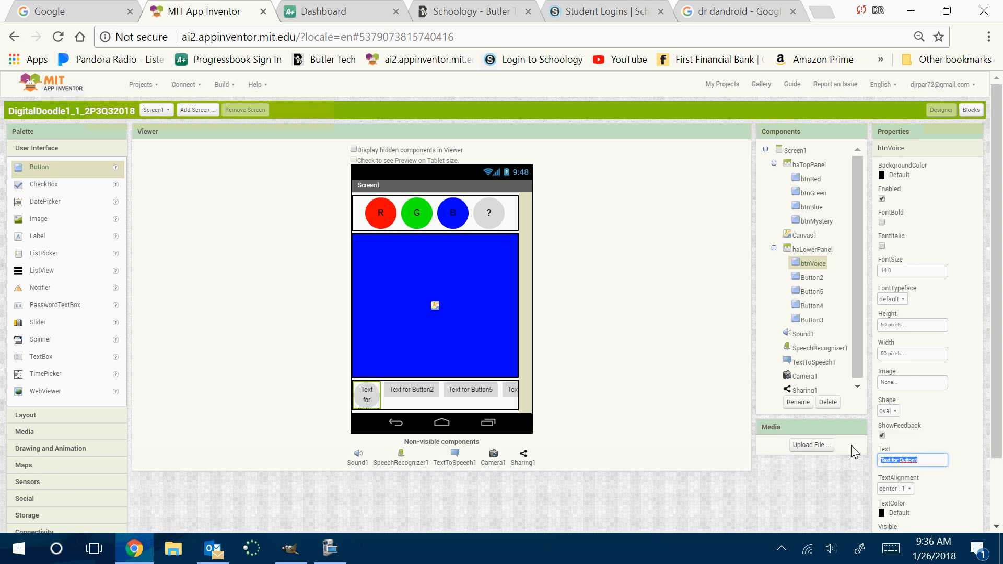
type("V")
key("Return")
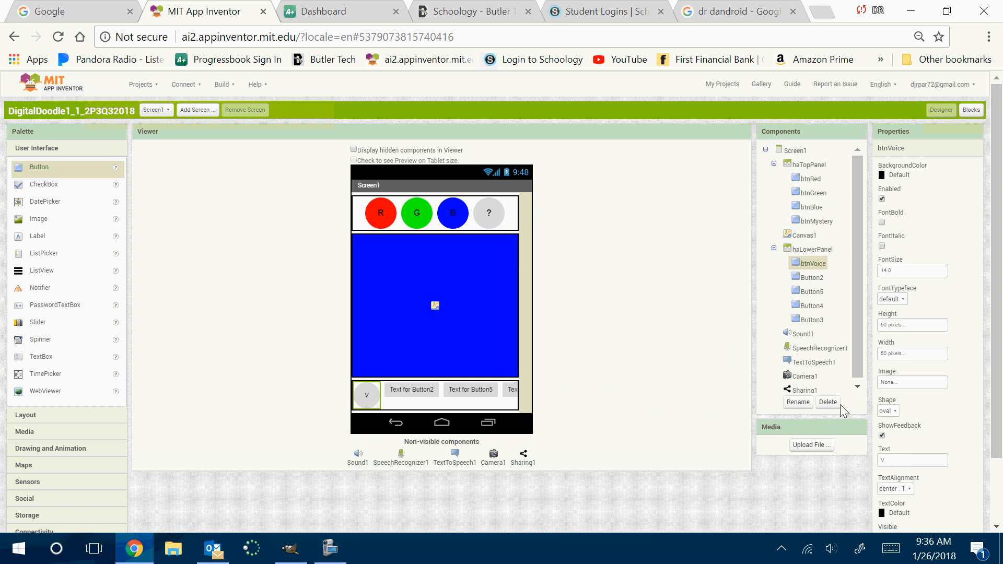
Rename Button2, the second button in haLowerPanel, as btnErase
left_click(812, 278)
left_click(805, 402)
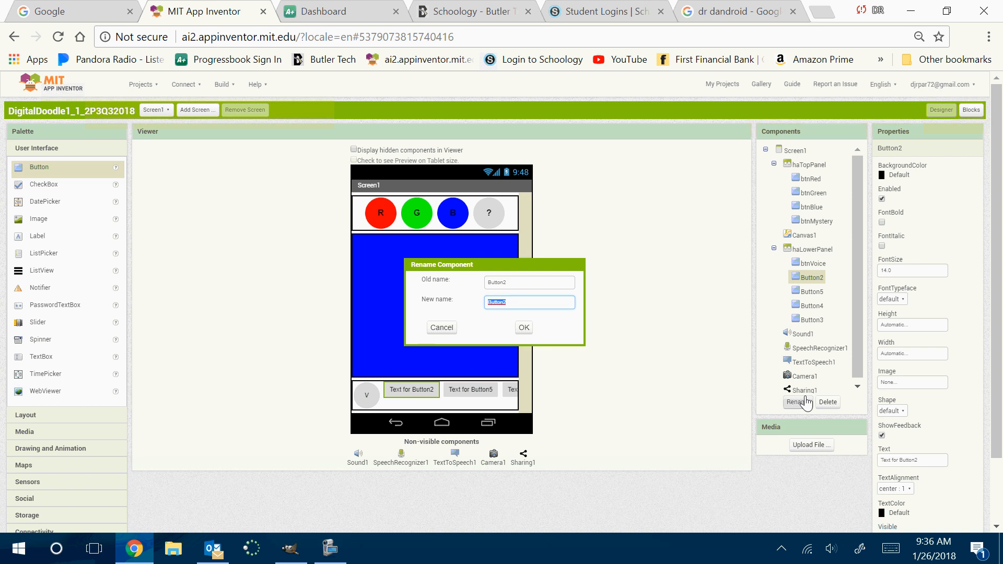
type("btnErase")
key("Return")
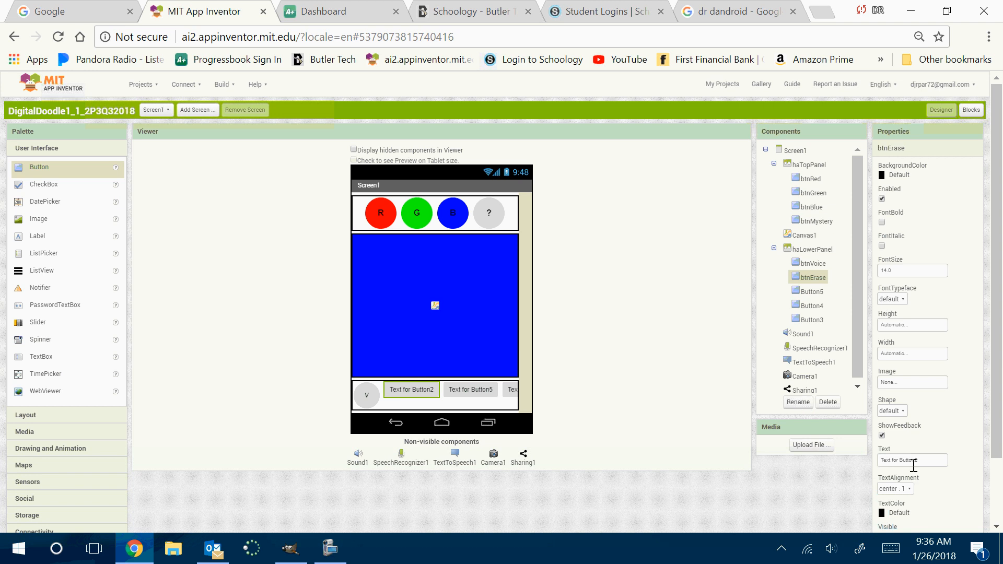
Give btnErase an oval shape and change its text to E
left_click(899, 454)
left_click(897, 411)
left_click(903, 468)
left_click(925, 460)
type("E")
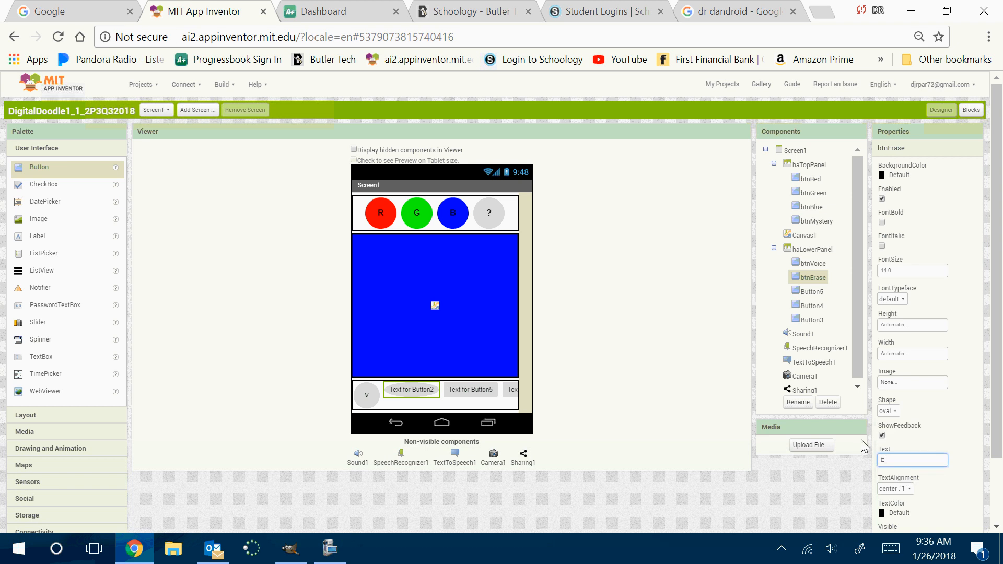
key("Return")
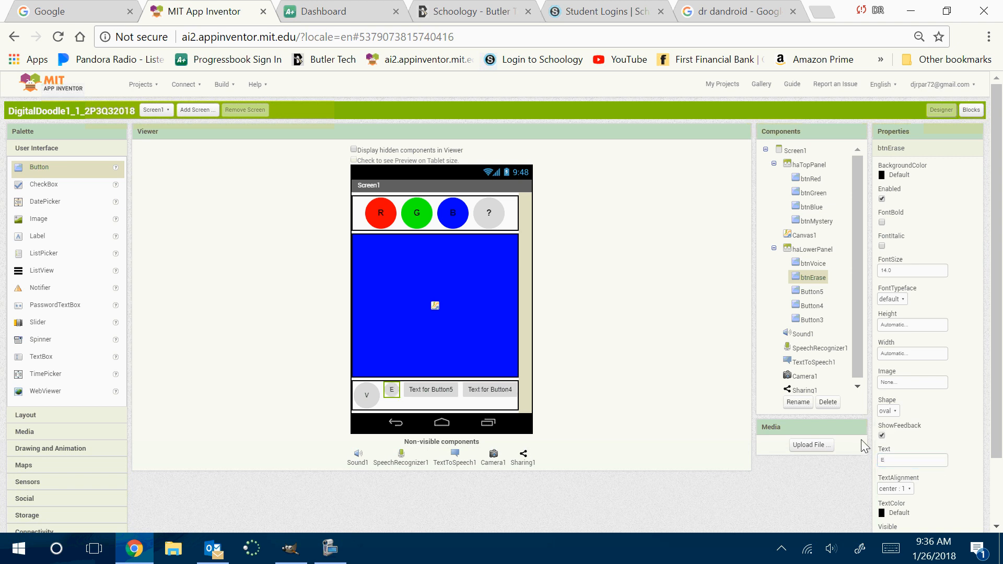
Set the height and width of btnErase to 50 pixels each
left_click(896, 326)
left_click(899, 347)
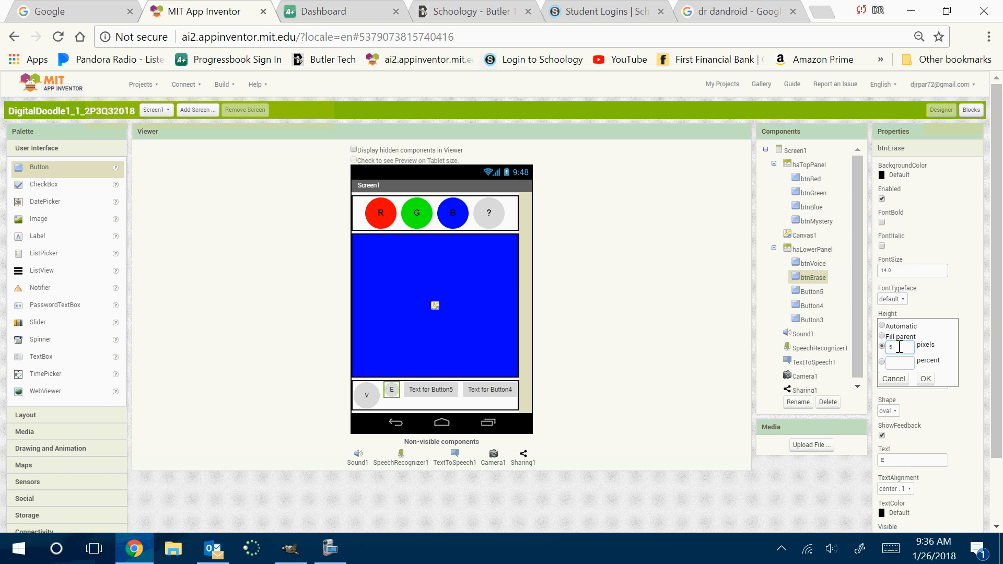
type("50")
left_click(925, 379)
left_click(904, 353)
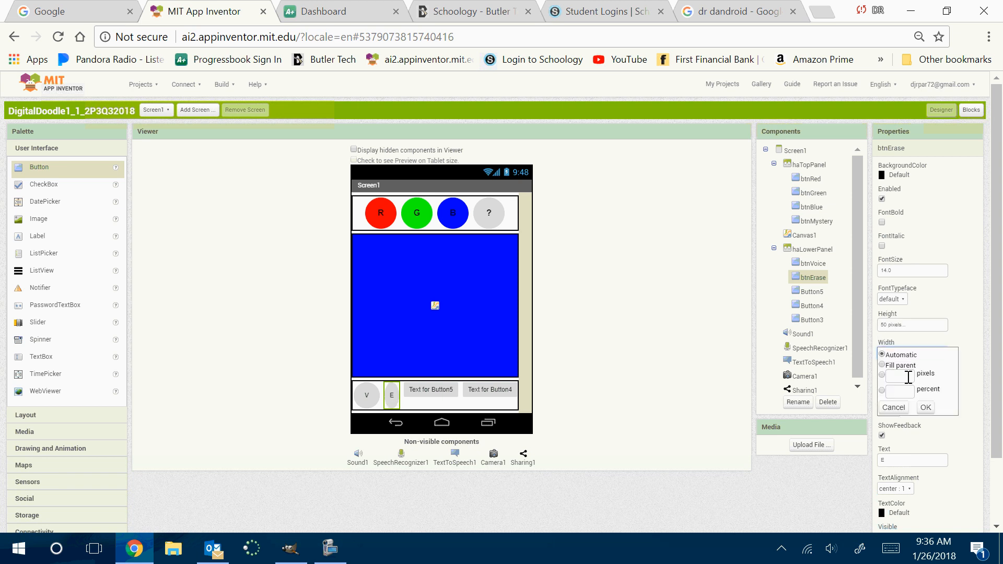
left_click(907, 376)
type("50")
left_click(926, 407)
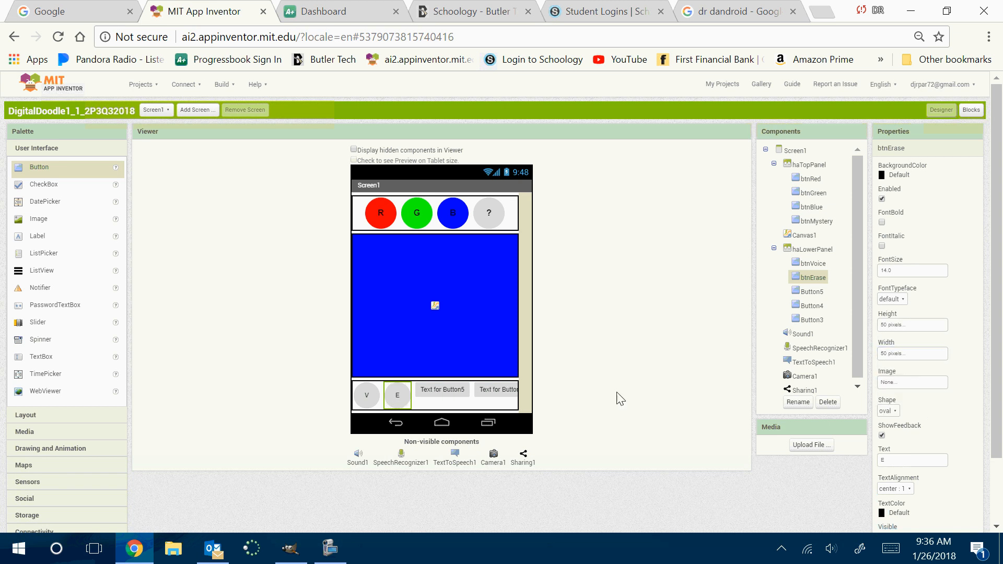
Rename Button5, the third button in haLowerPanel, as btnCamera
left_click(436, 396)
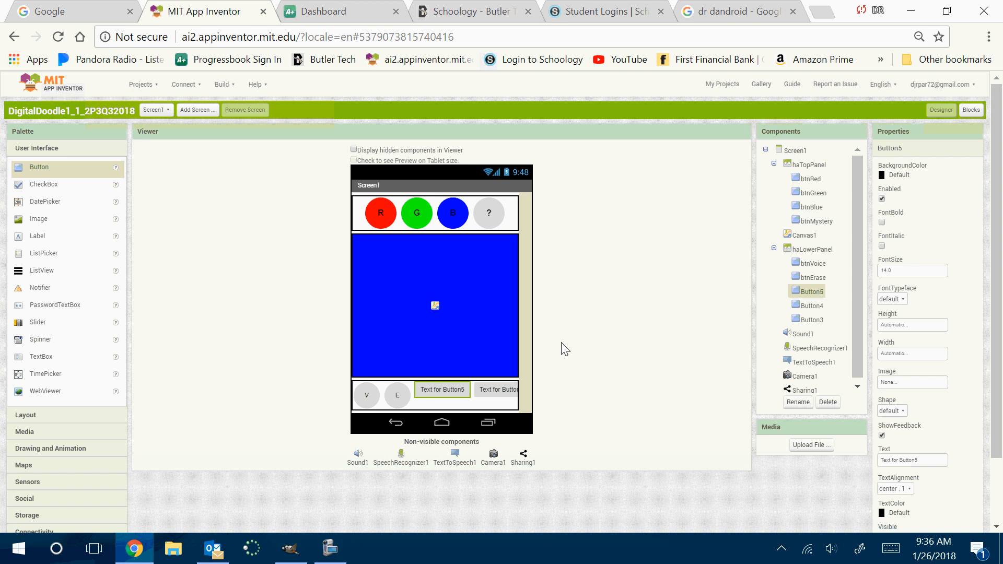
left_click(798, 402)
type("b")
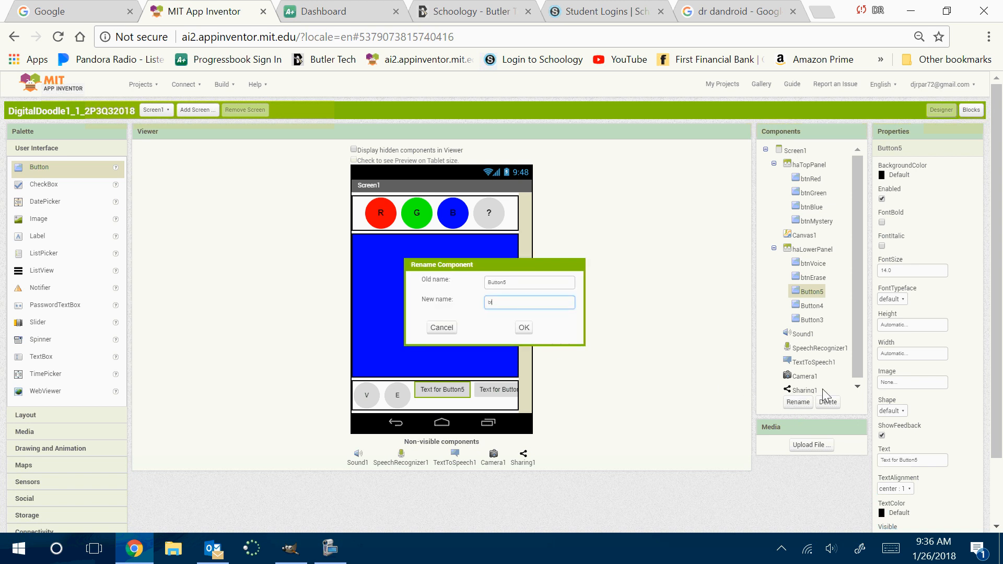
type("tnCamera")
left_click(525, 328)
Check the horizontal alignment options of haTopPanel without changing the setting
left_click(808, 165)
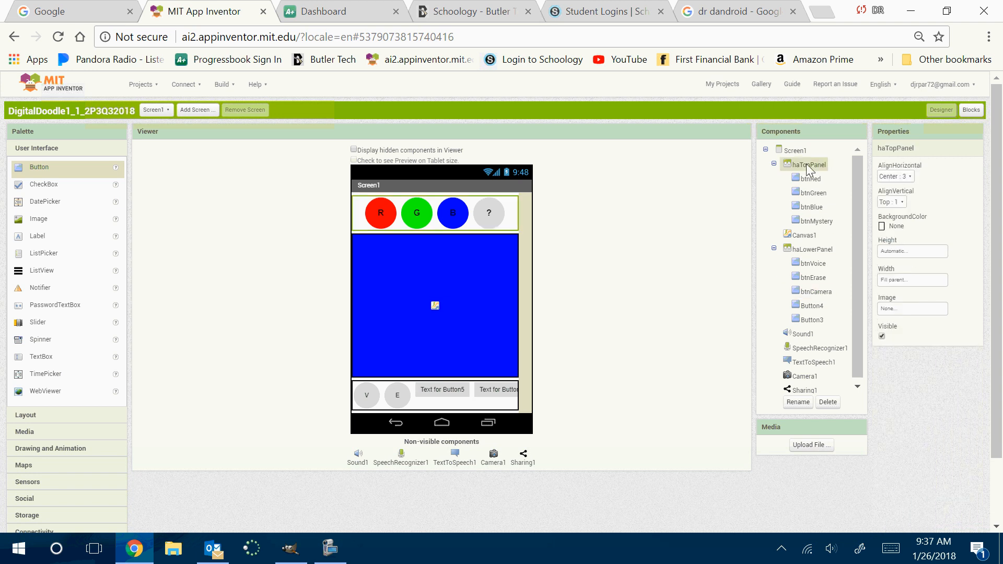
left_click(898, 178)
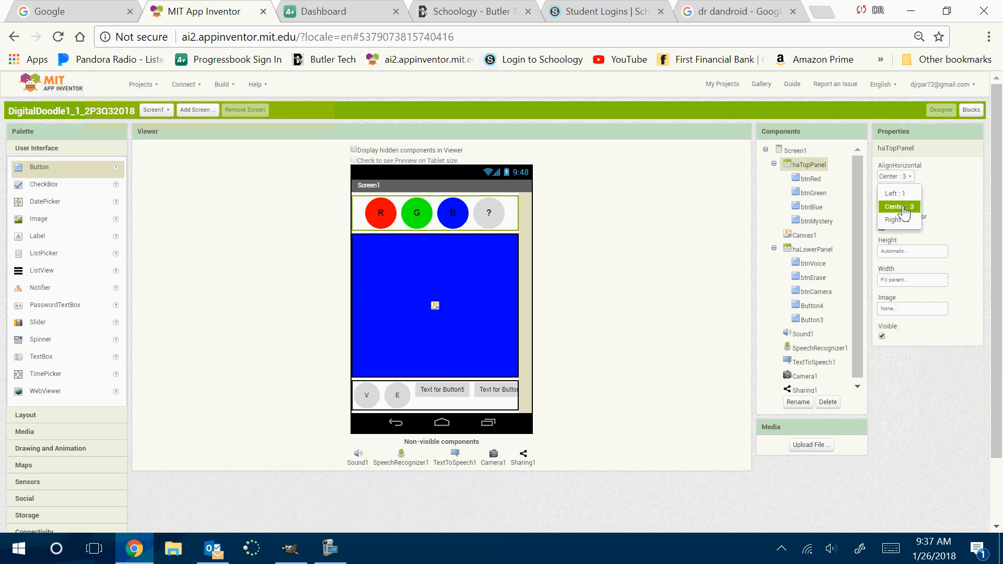
left_click(657, 243)
Set the height and width of btnCamera in haLowerPanel to 50 pixels each
left_click(422, 391)
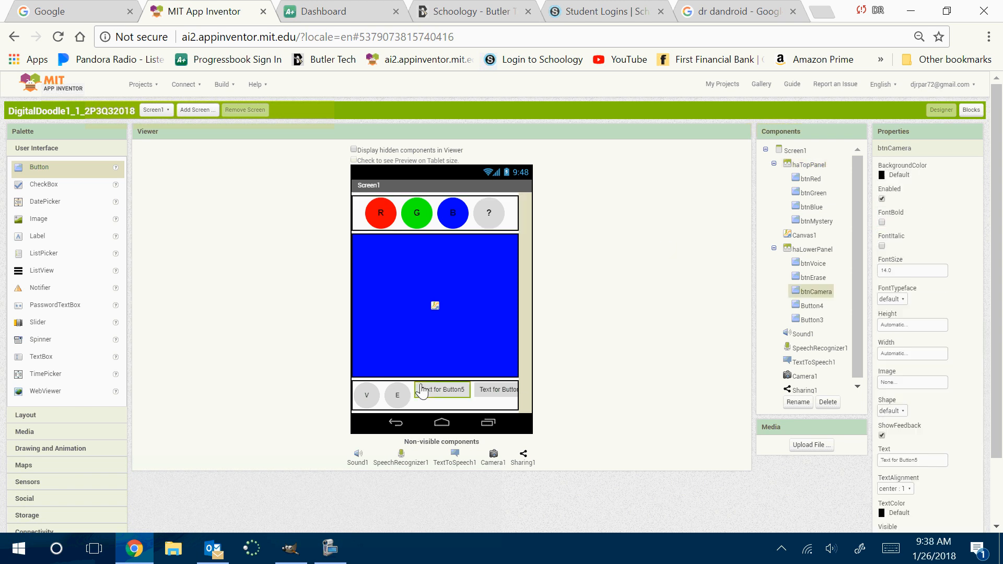
left_click(911, 325)
left_click(909, 345)
type("50")
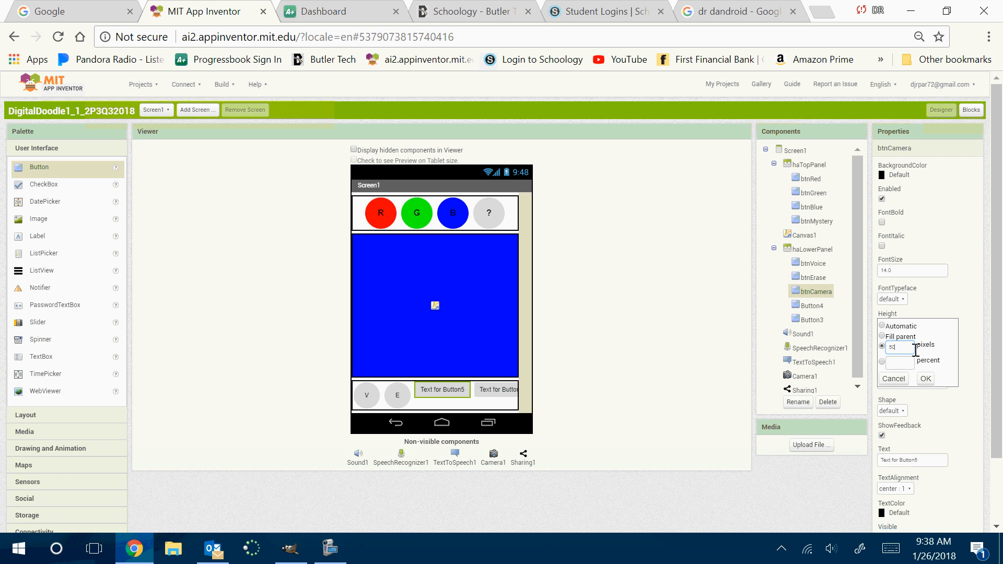
left_click(926, 378)
left_click(906, 355)
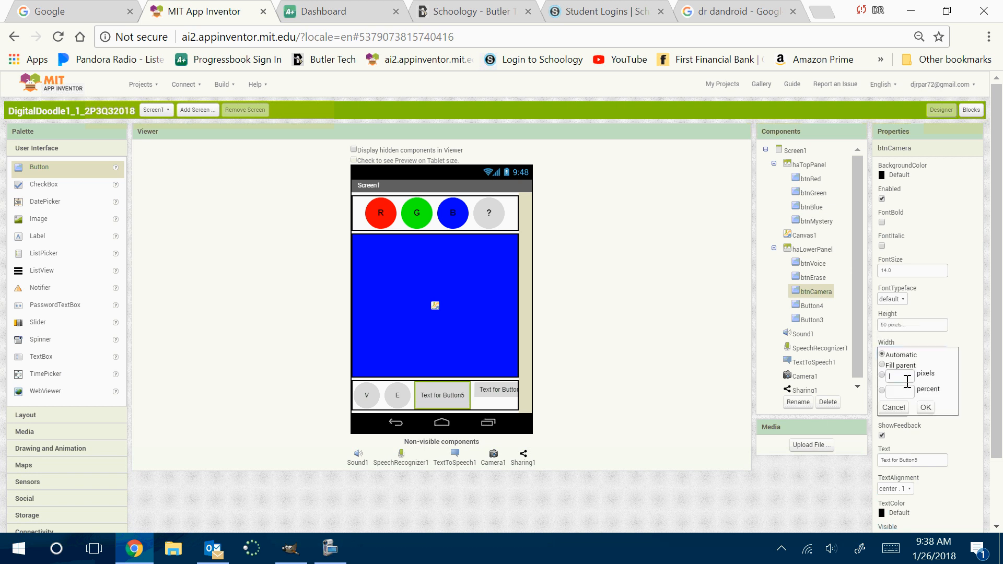
left_click(908, 376)
type("50")
left_click(926, 407)
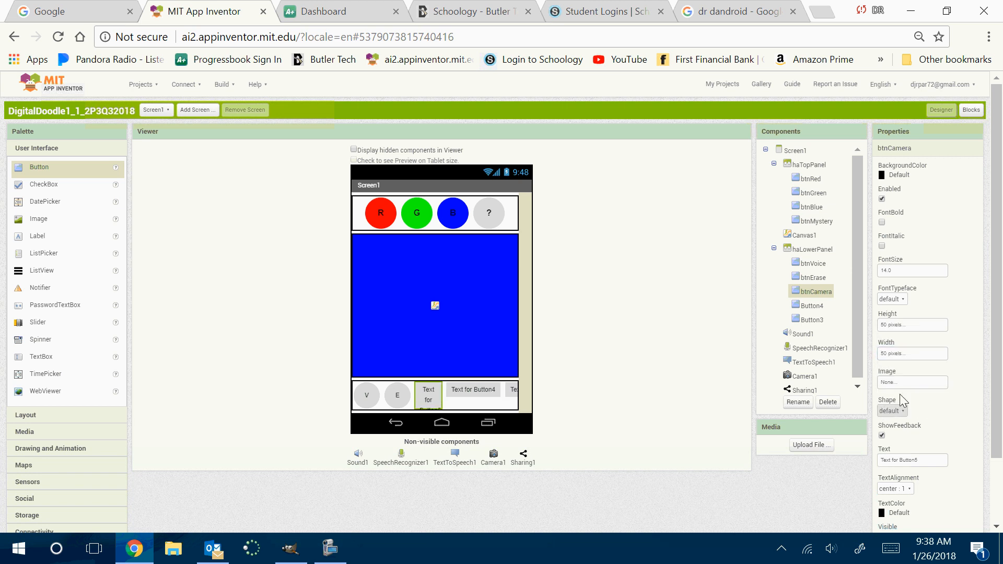
Give btnCamera an oval shape and change its text to C
left_click(892, 412)
left_click(897, 467)
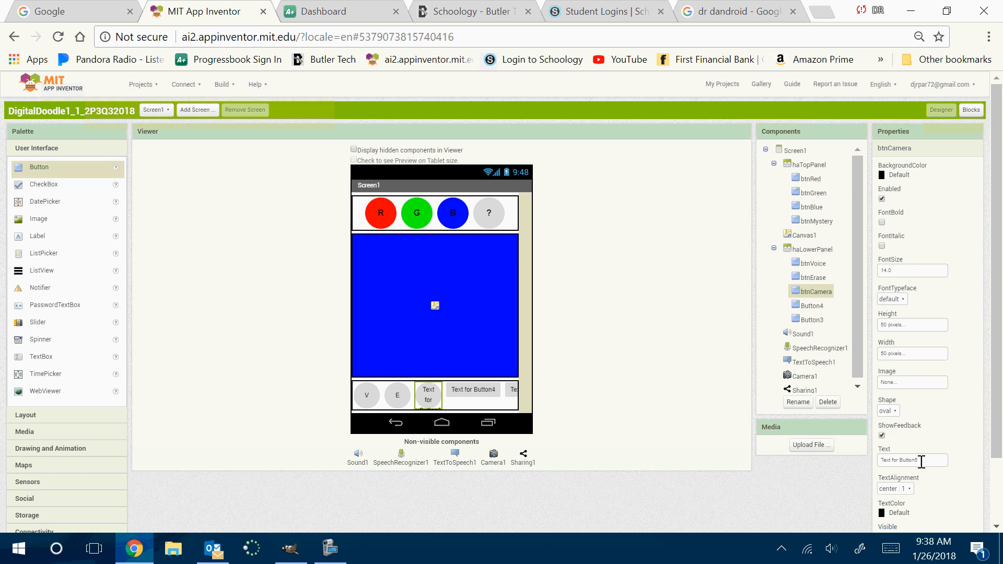
left_click_drag(924, 461, 839, 458)
type("C")
key("Return")
Rename Button4, the fourth button in haLowerPanel, as btnDelete
left_click(465, 396)
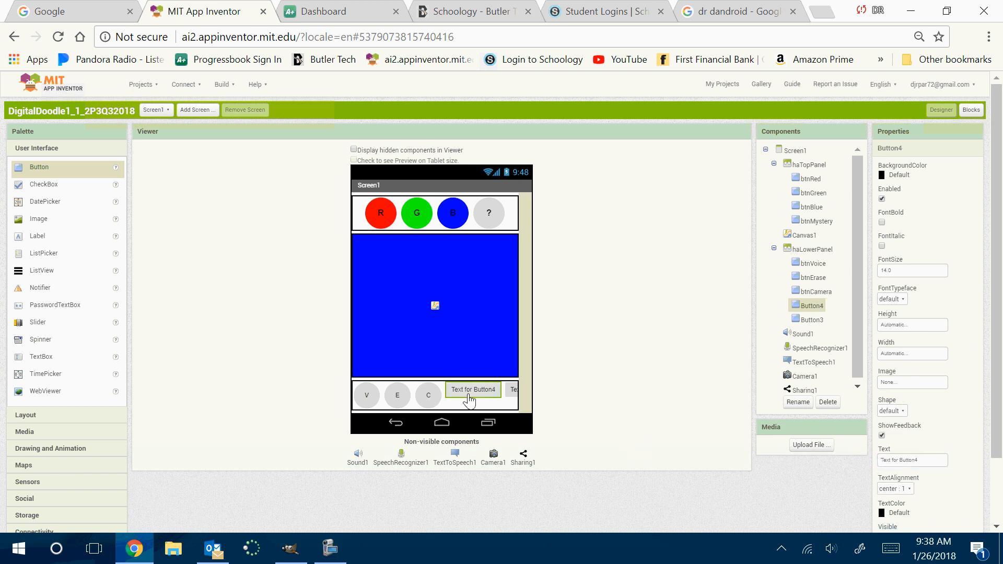
left_click(809, 445)
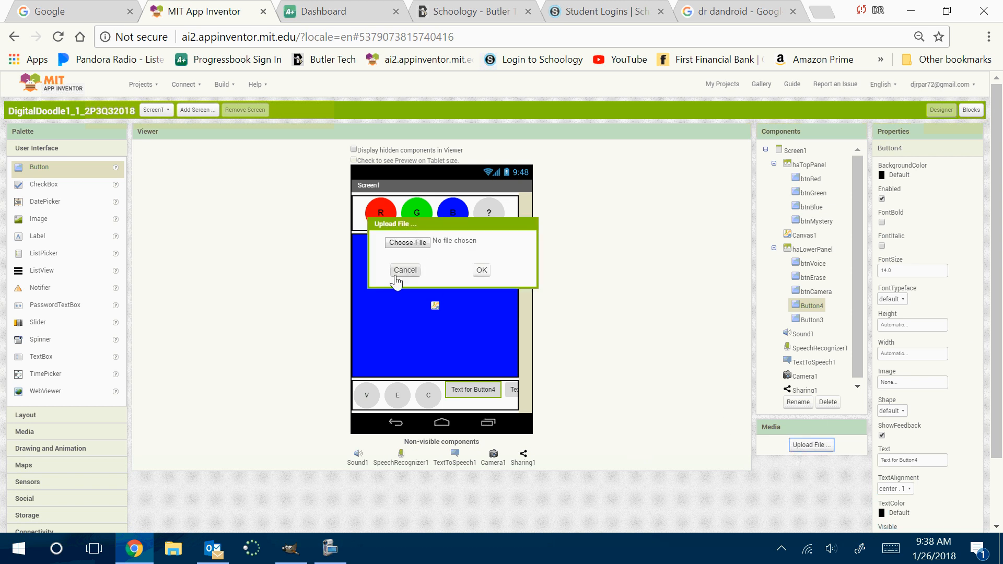
left_click(403, 272)
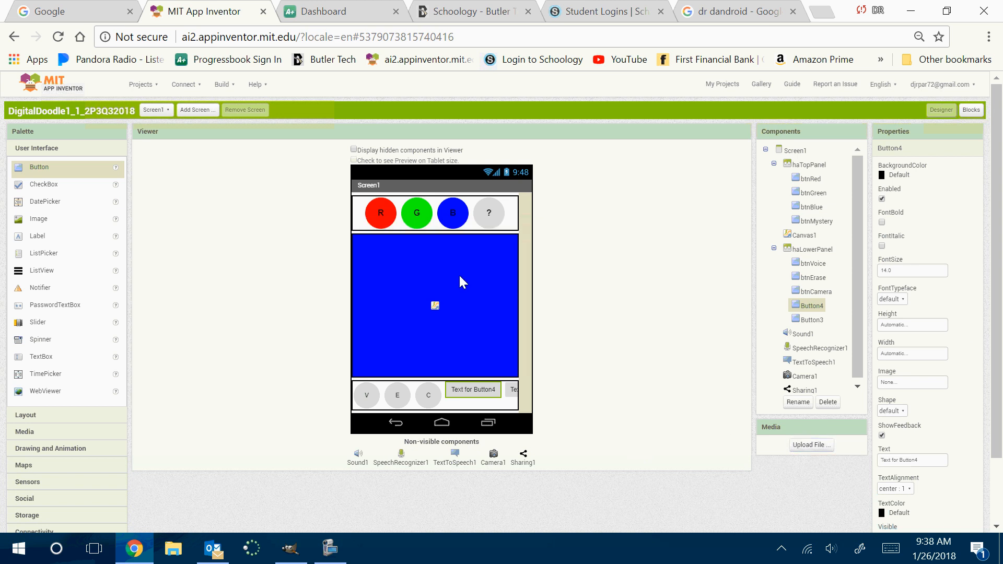
left_click(799, 402)
type("btn")
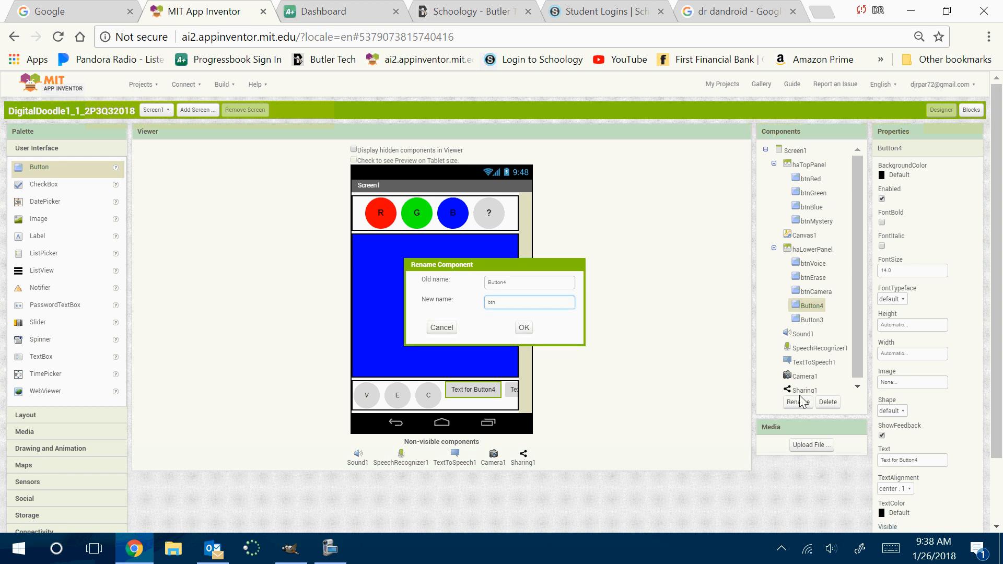
type("Delete")
key("Return")
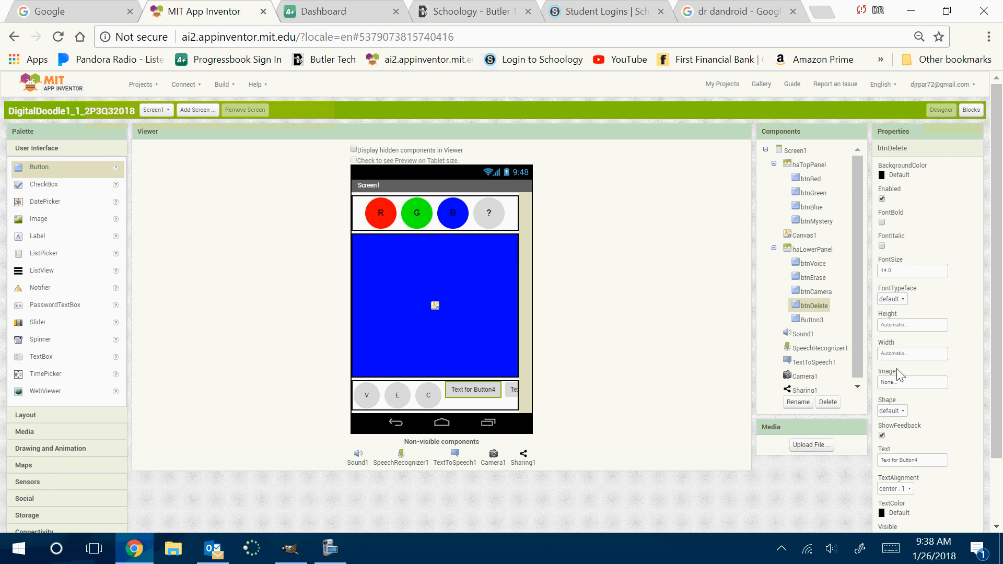
Set the height and width of btnDelete to 50 pixels each
left_click(898, 327)
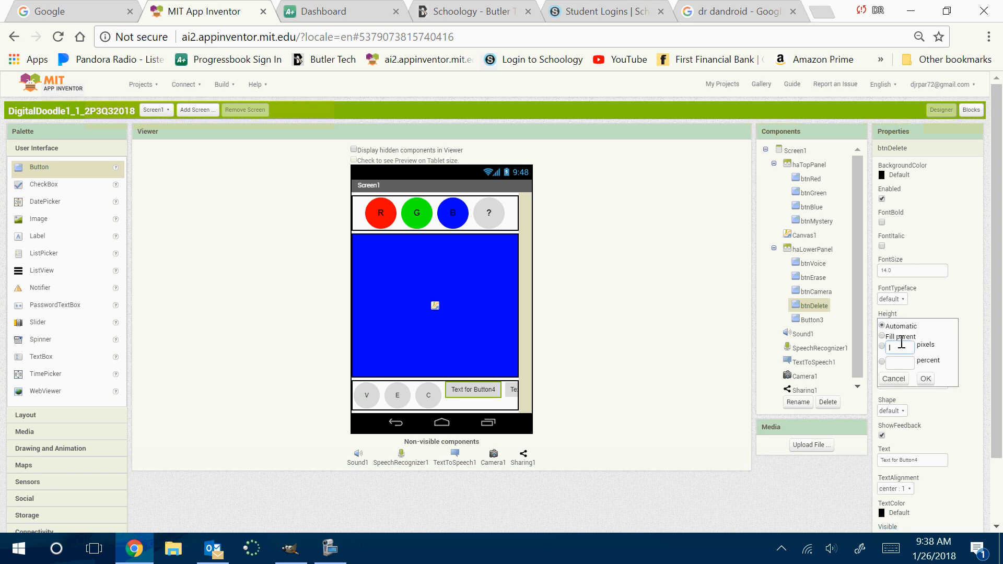
type("50")
left_click(926, 379)
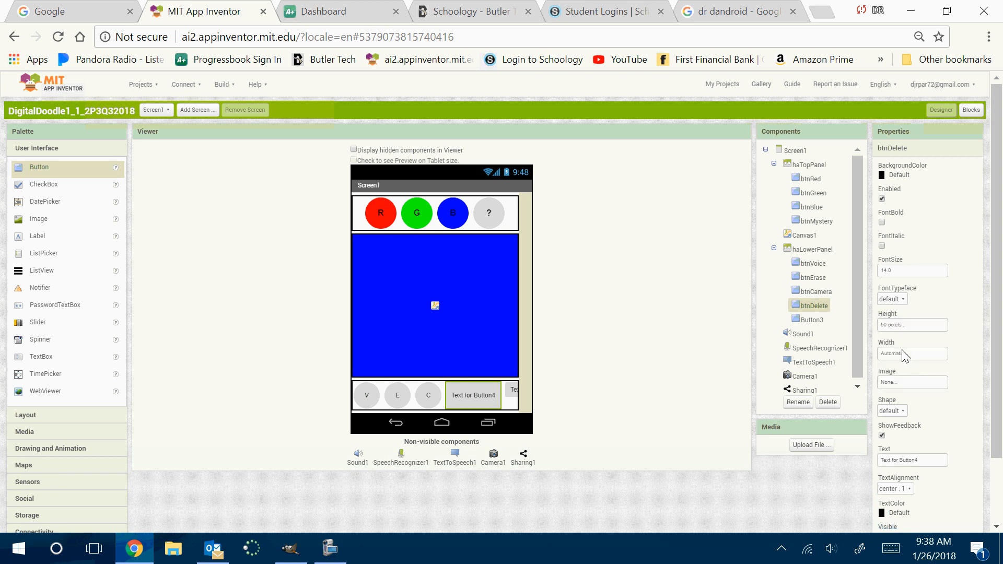
left_click(897, 355)
left_click(896, 373)
type("50")
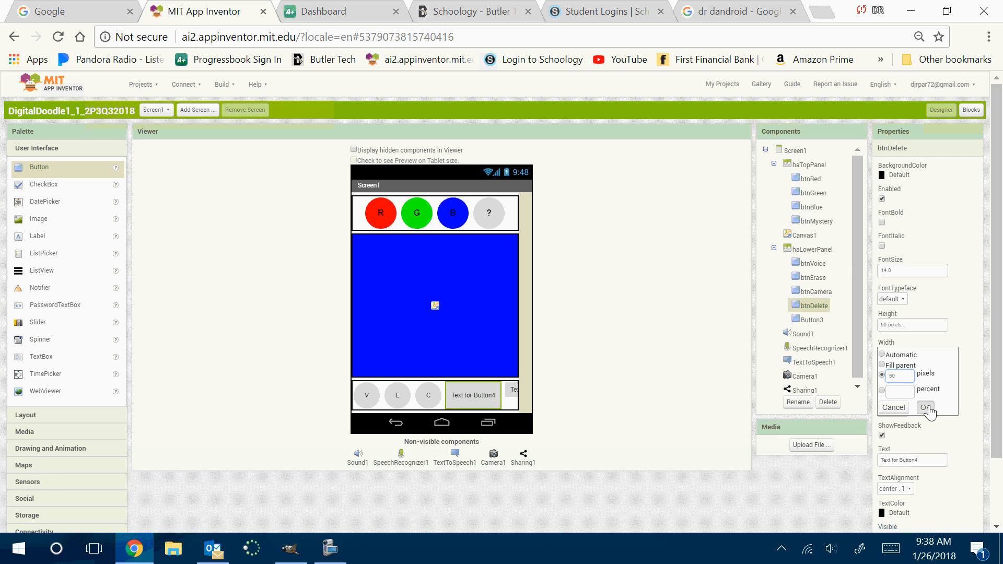
left_click(926, 407)
Give btnDelete an oval shape and change its text to D
left_click(893, 410)
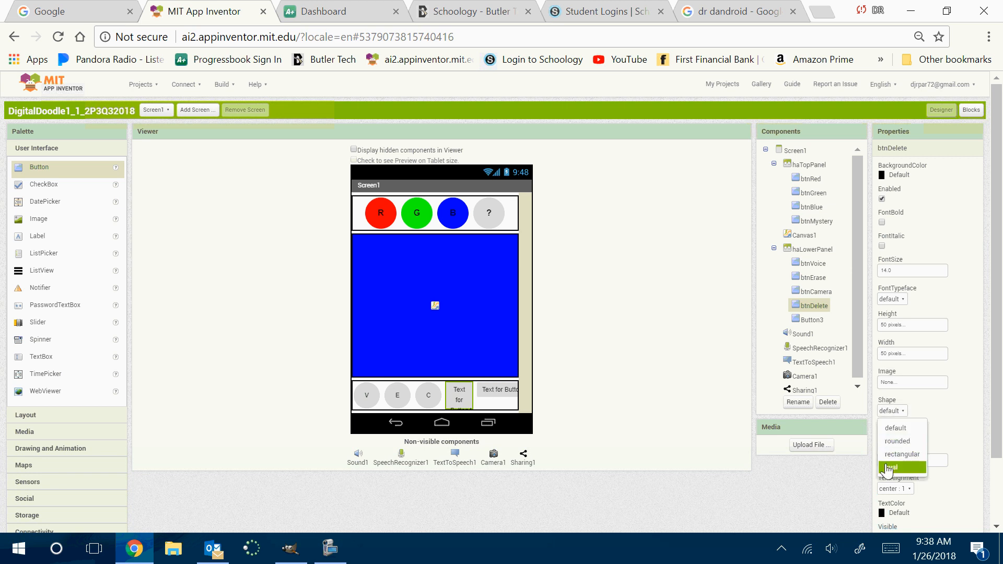
left_click(888, 461)
left_click_drag(928, 459, 845, 450)
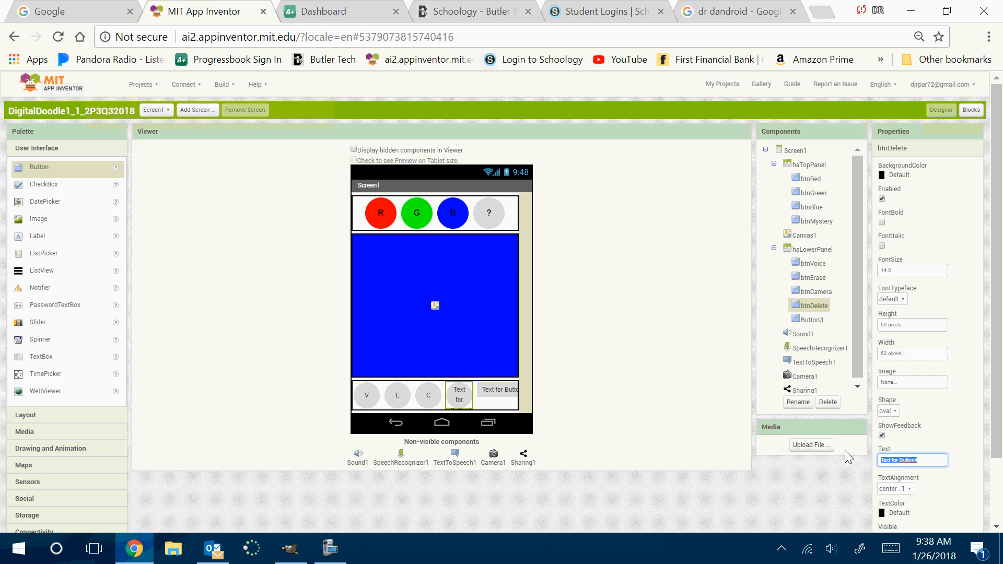
type("C")
key("Return")
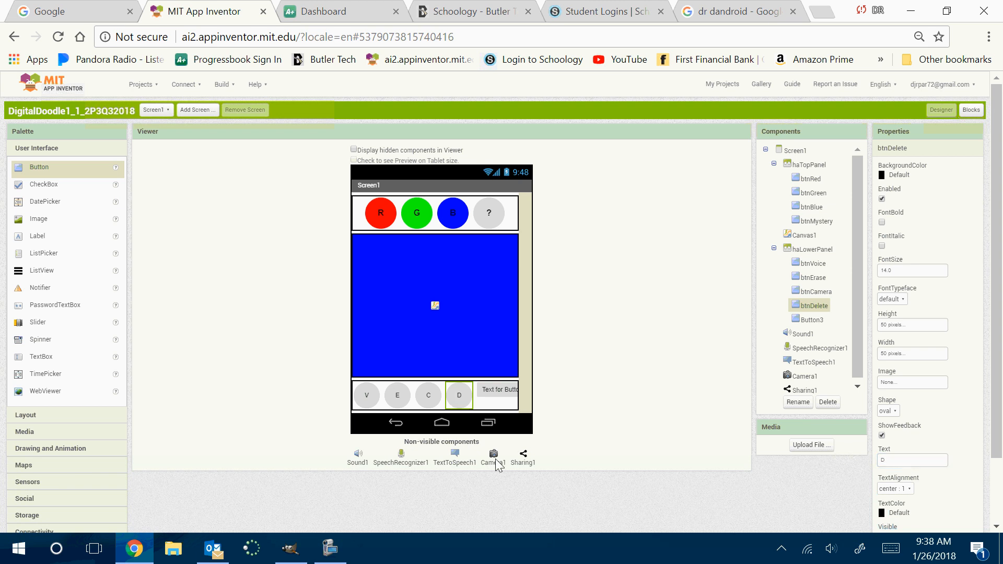
Rename Button3, the last button in haLowerPanel, as btnShare and give it an oval shape
left_click(494, 392)
left_click(799, 402)
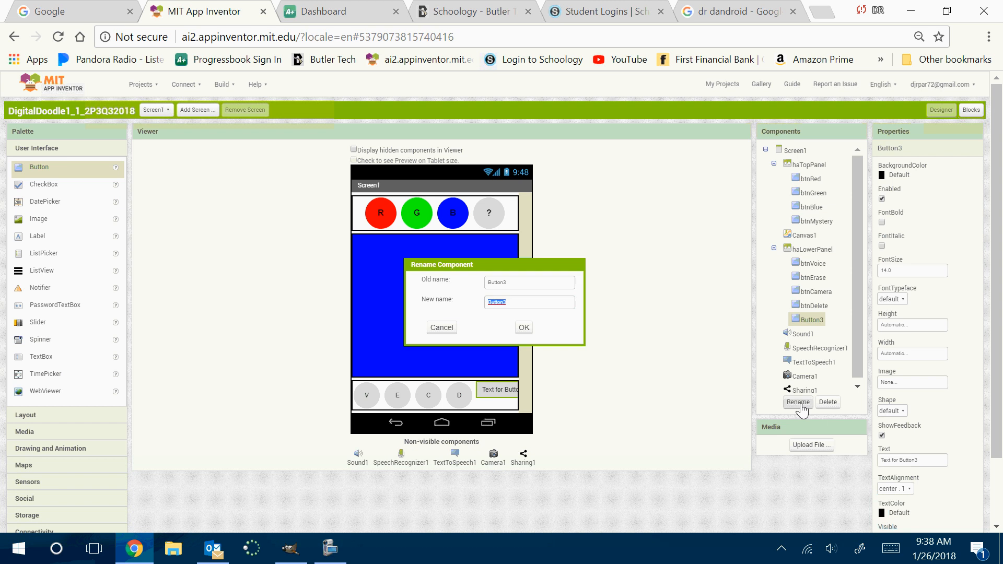
type("btnShare")
key("Return")
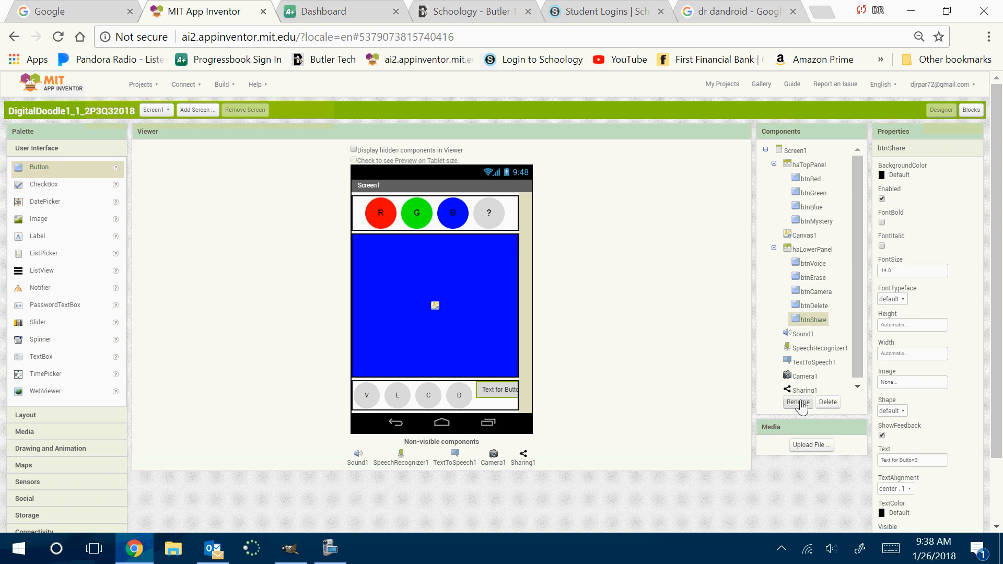
left_click(906, 412)
left_click(895, 470)
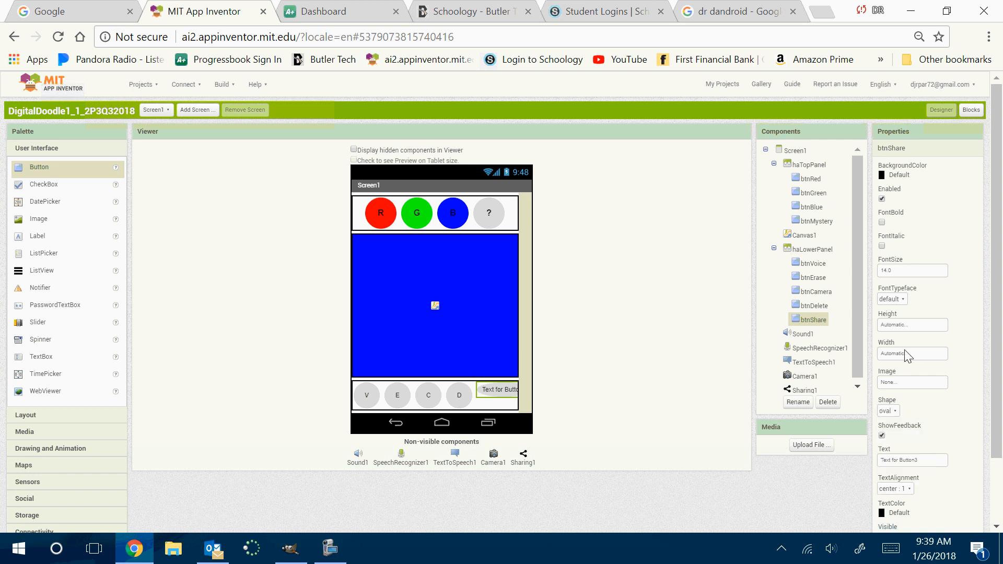
Set the height and width of btnShare to 50 pixels each
left_click(909, 325)
left_click(908, 348)
type("5")
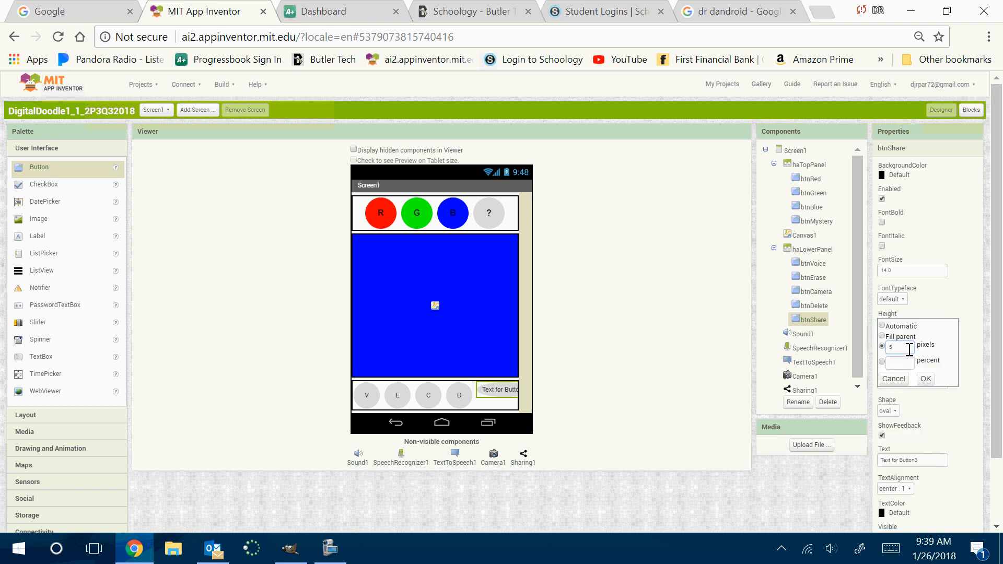
type("0")
left_click(926, 379)
left_click(911, 359)
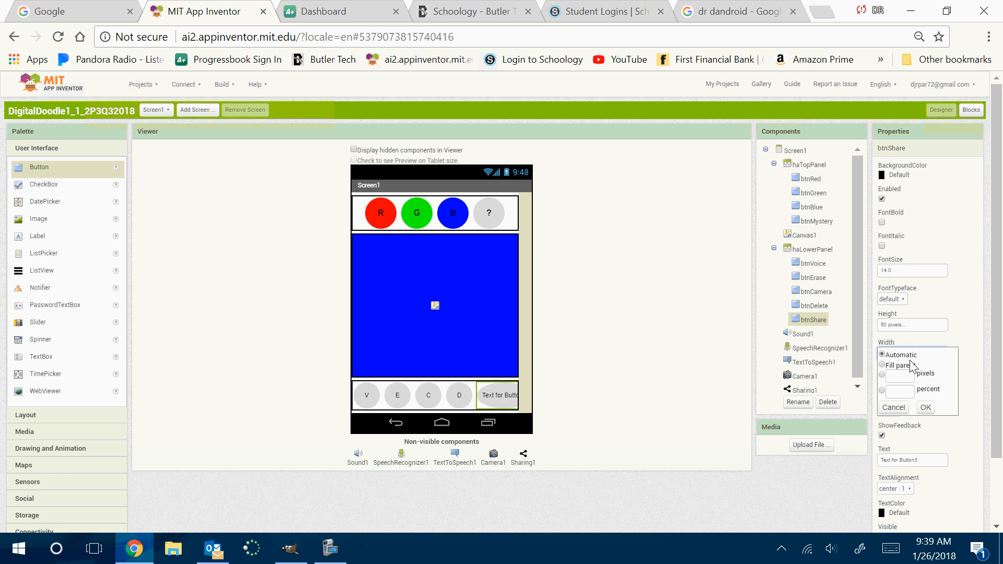
left_click(908, 375)
type("50")
left_click(926, 408)
Change the text of btnShare to S
left_click(913, 459)
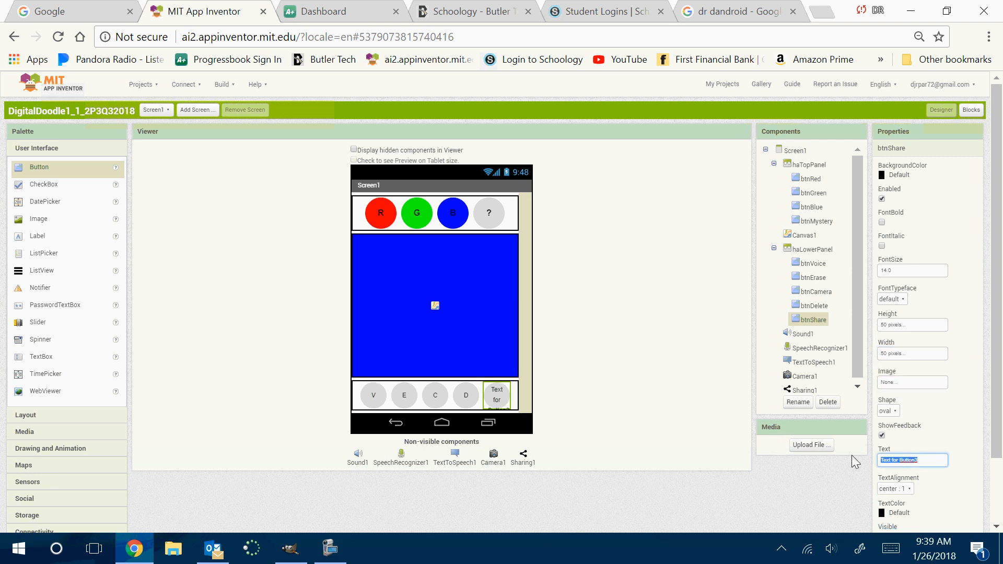
type("S")
key("Return")
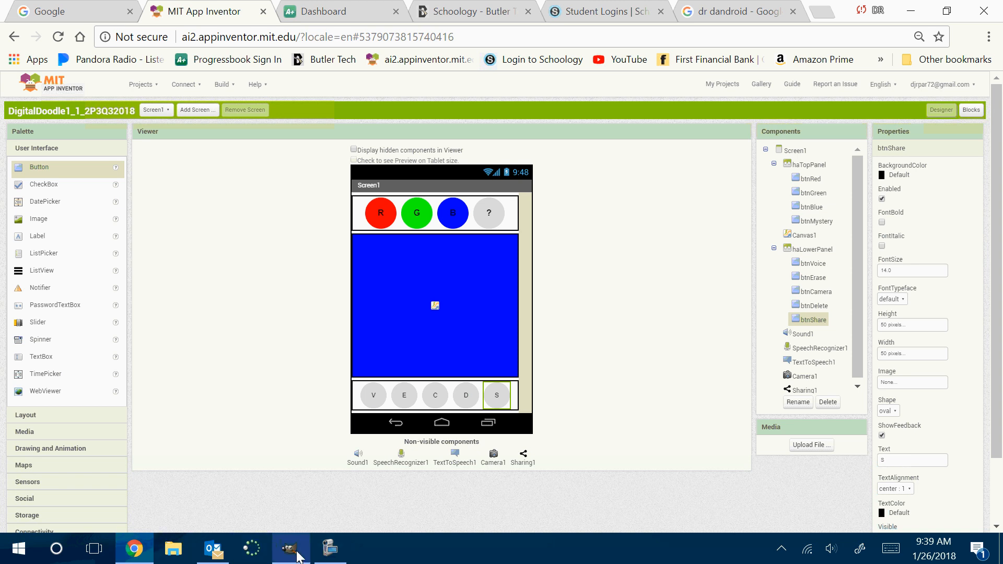
left_click(21, 558)
scroll(74, 389, "down", 10)
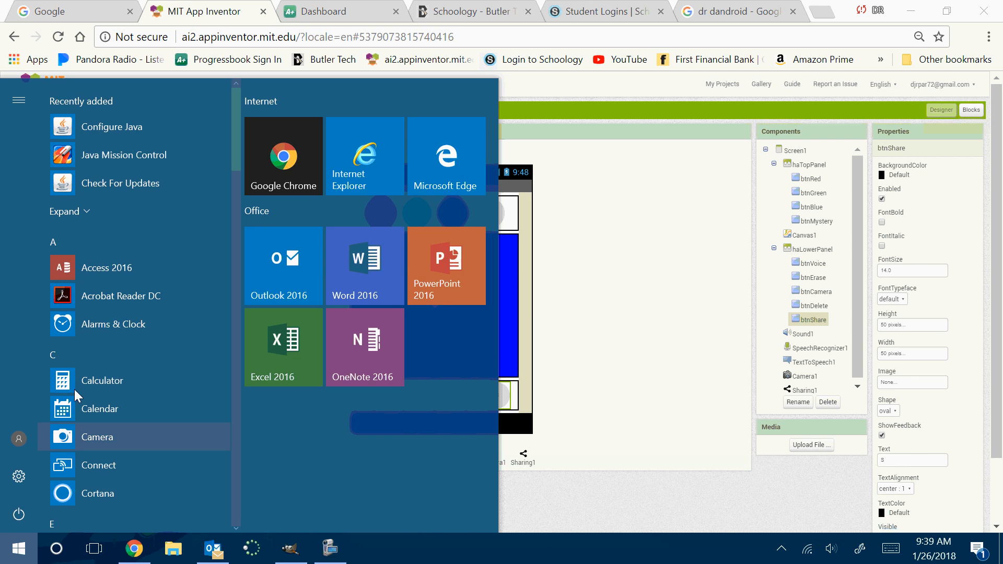
scroll(100, 313, "up", 3)
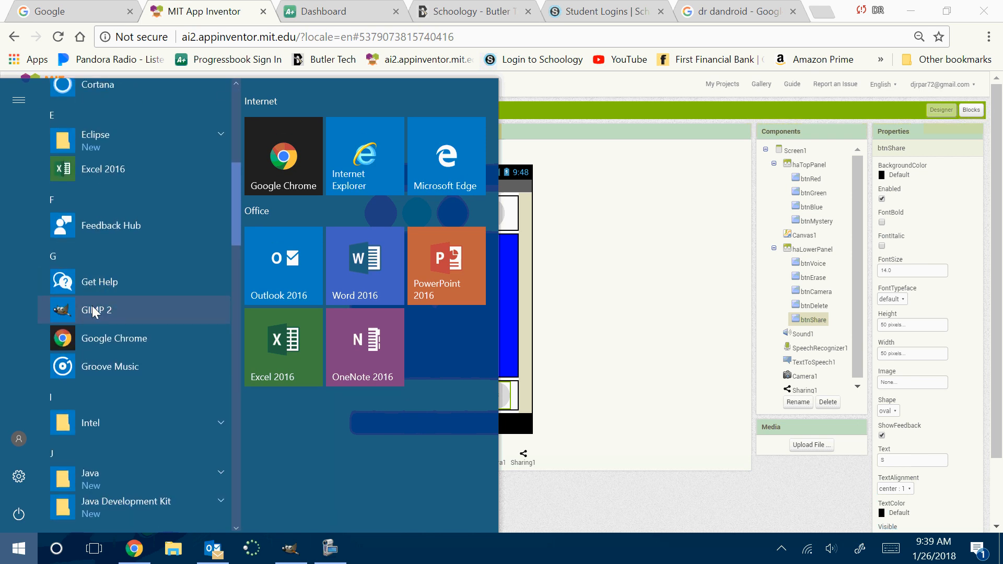
left_click(154, 323)
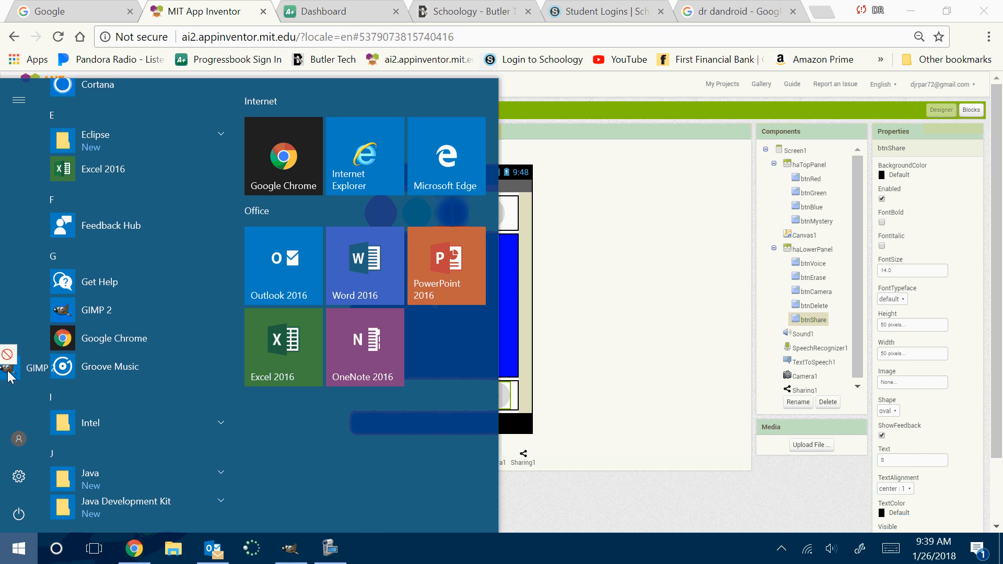
Switch to GIMP and view the whole rainbow circle image with the blue arrow
left_click(289, 555)
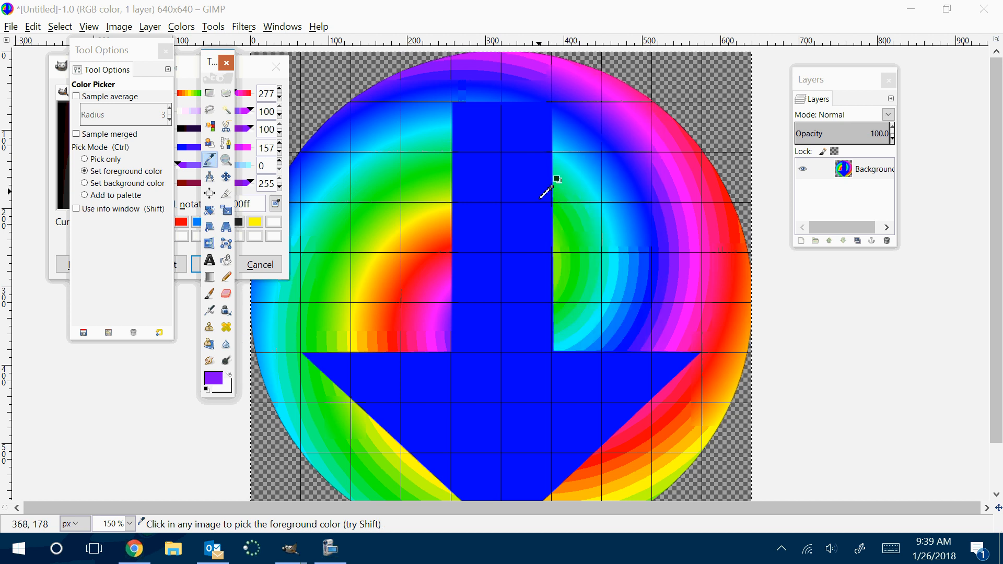
scroll(533, 192, "down", 5)
scroll(533, 192, "up", 4)
key("minus")
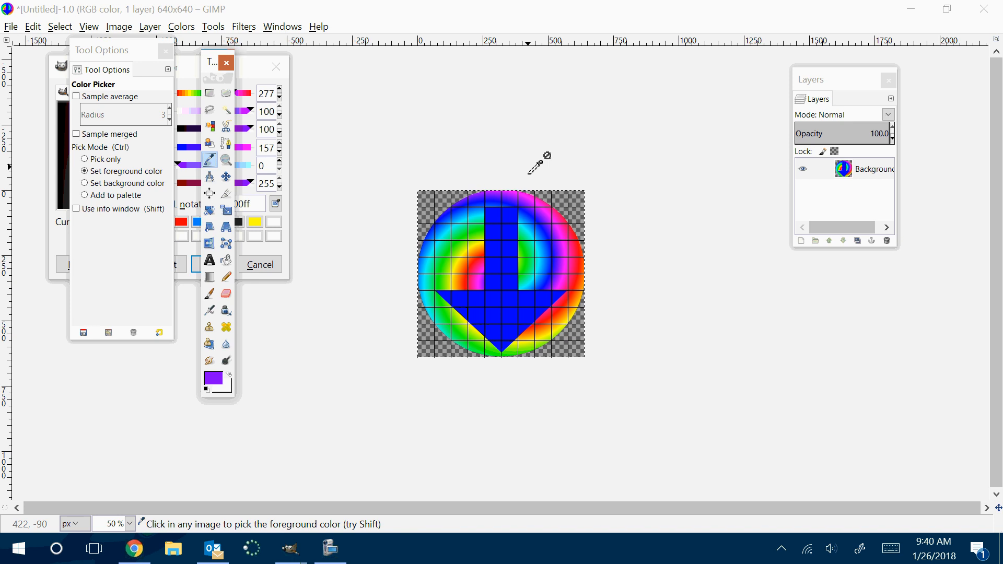
Create a new 50 × 50 pixel image and maximize its window
left_click(18, 30)
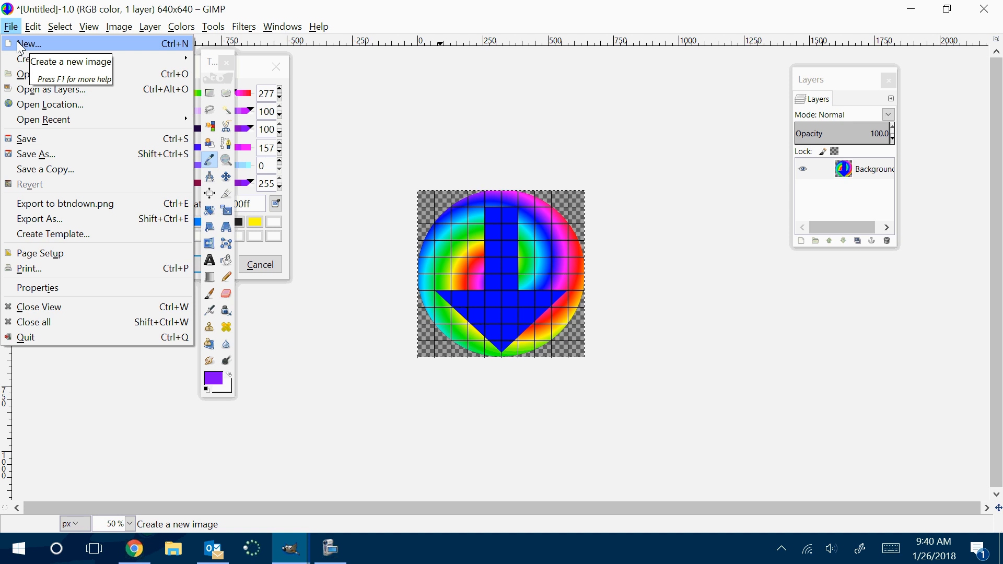
left_click(22, 46)
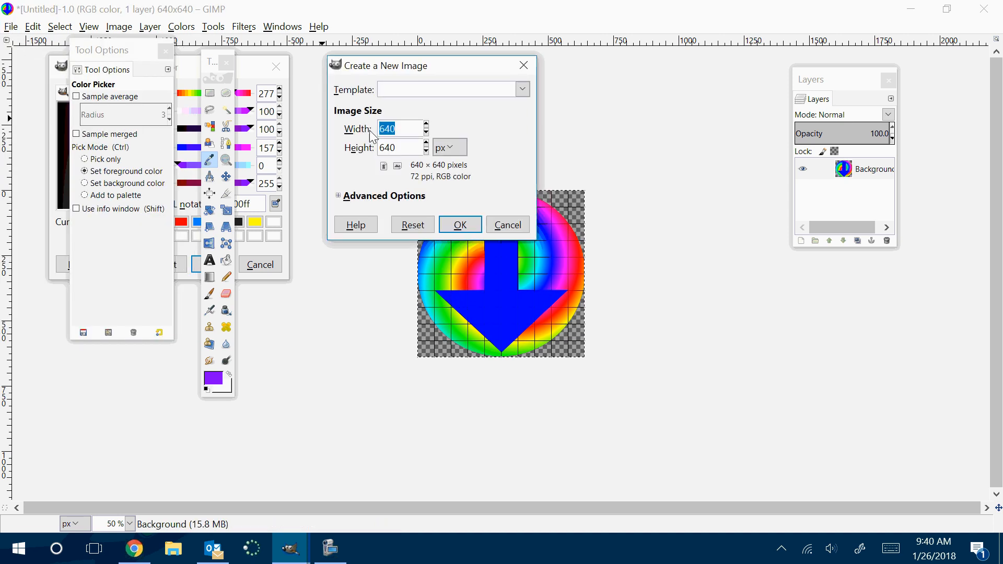
type("50")
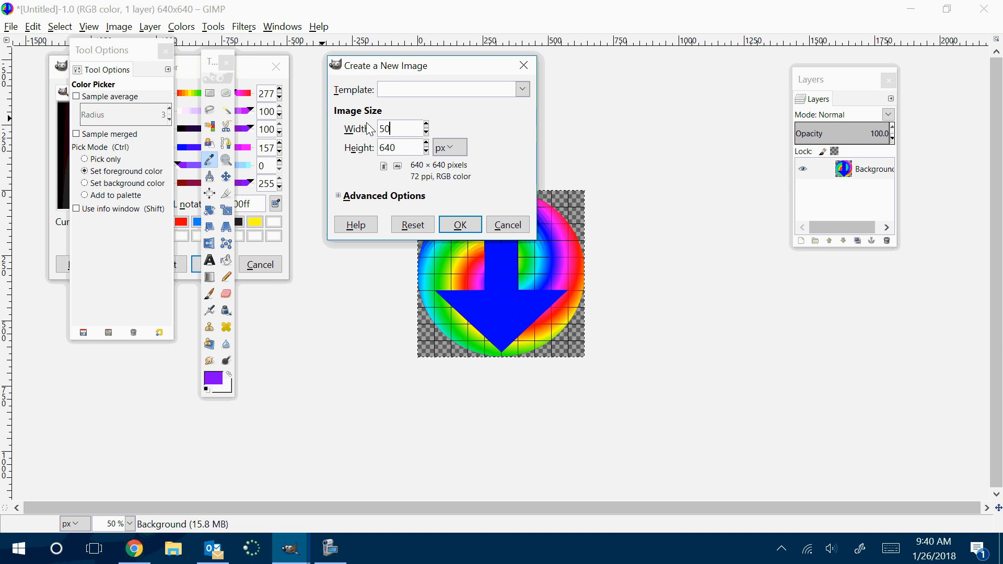
key("Tab")
type("50")
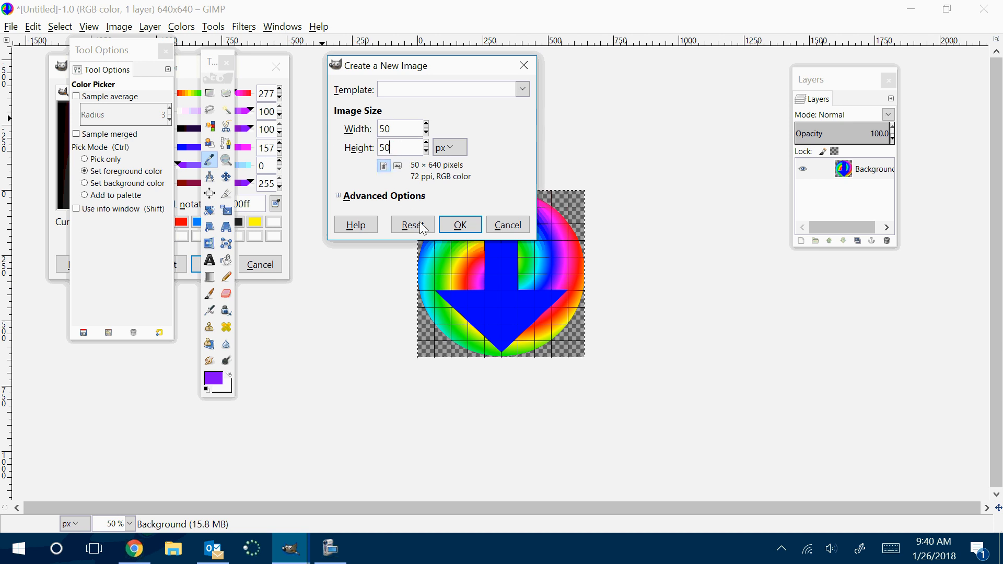
left_click(460, 224)
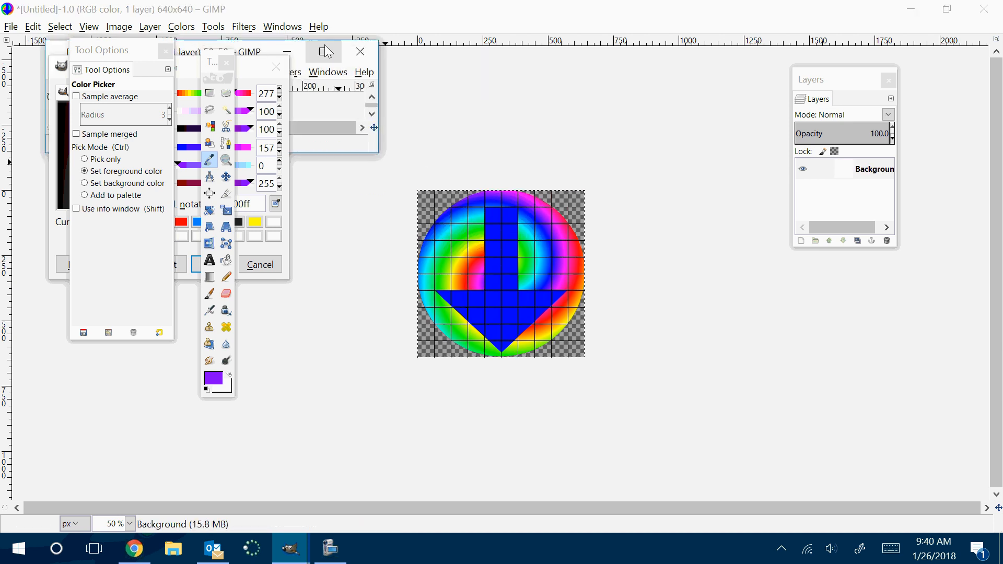
left_click(323, 51)
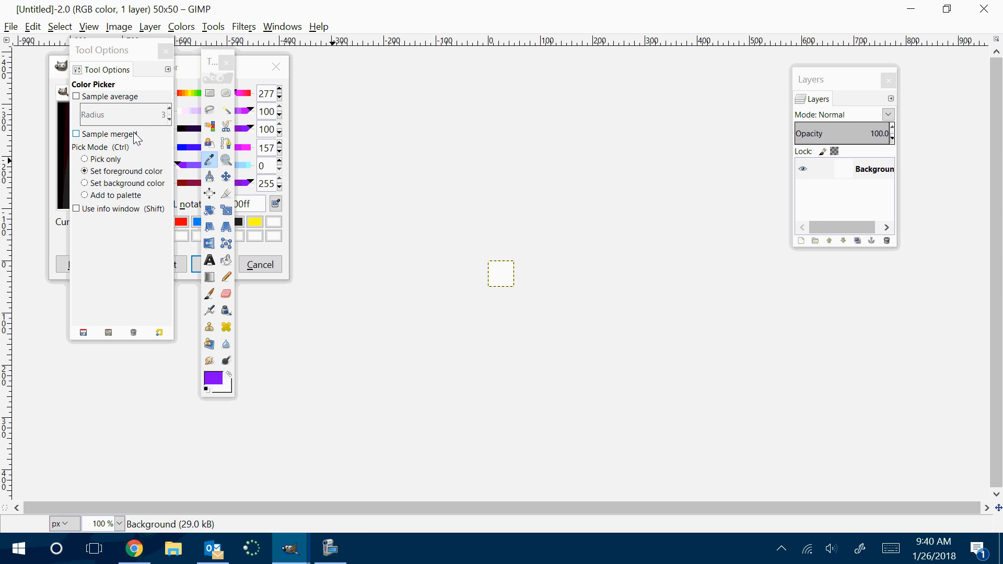
Close the toolbox, Tool Options, Change Foreground Color and Layers windows to clear the view of the blank image
left_click(226, 62)
left_click(165, 50)
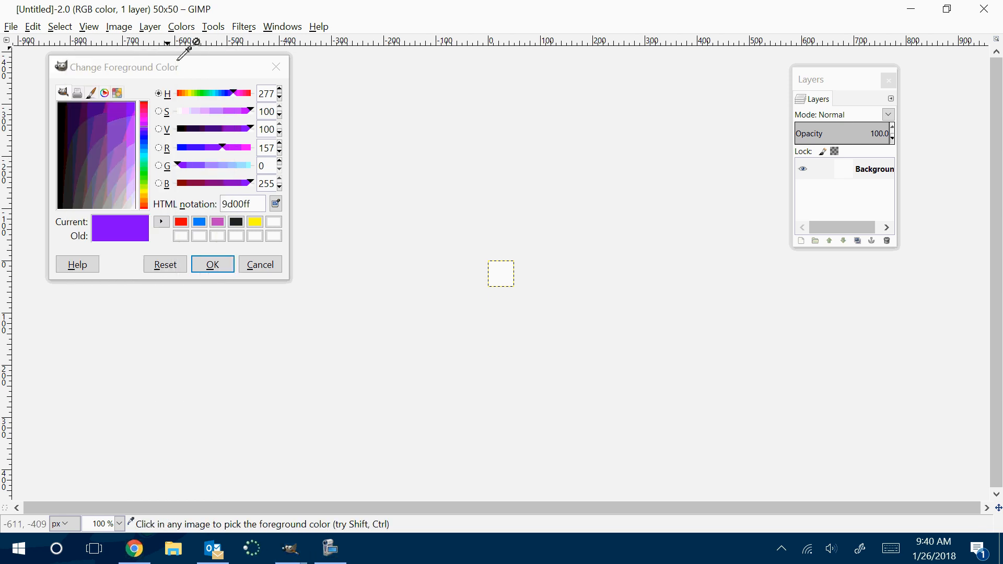
left_click(275, 67)
left_click(889, 80)
scroll(530, 269, "up", 6)
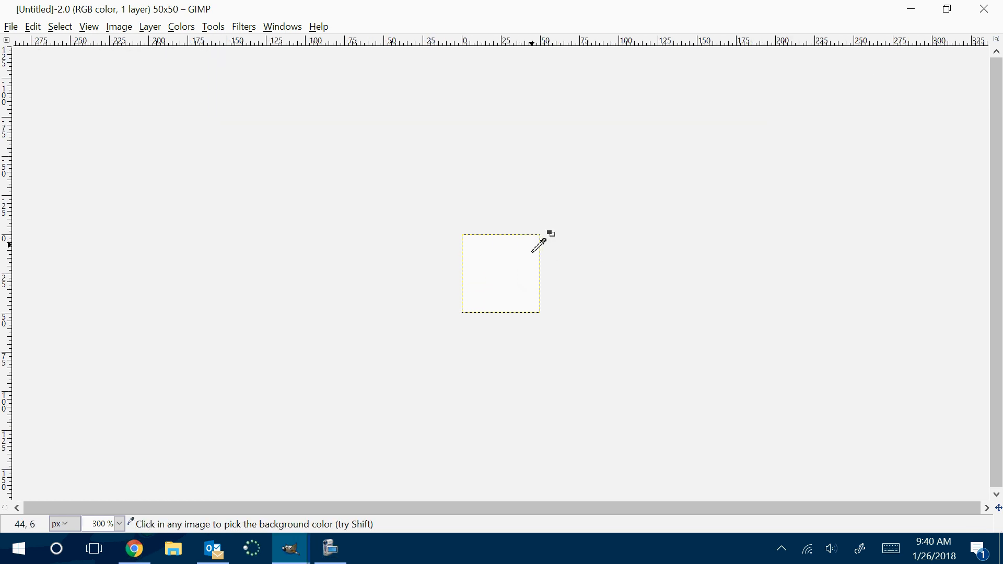
scroll(535, 238, "down", 2)
scroll(535, 239, "up", 4)
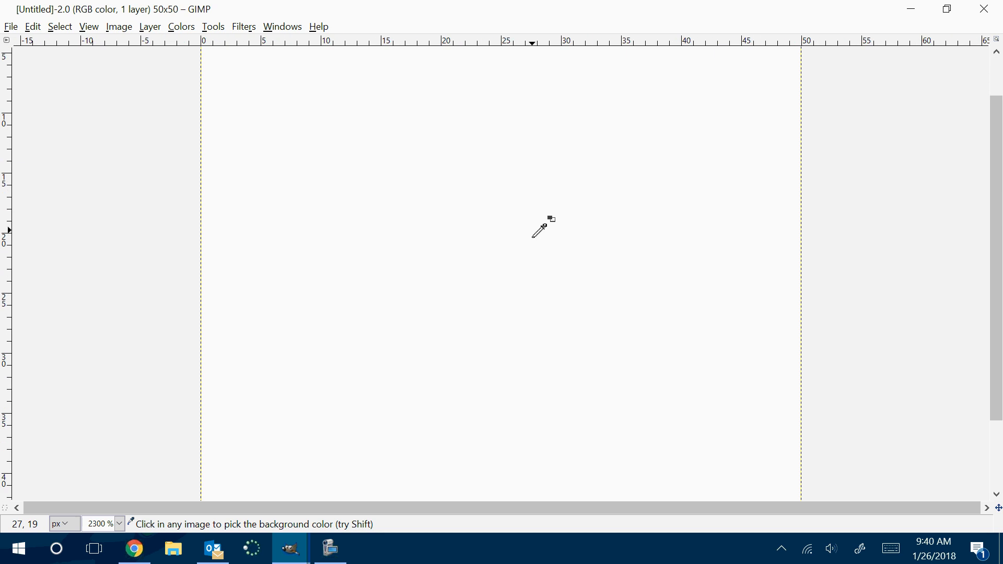
scroll(528, 232, "down", 2)
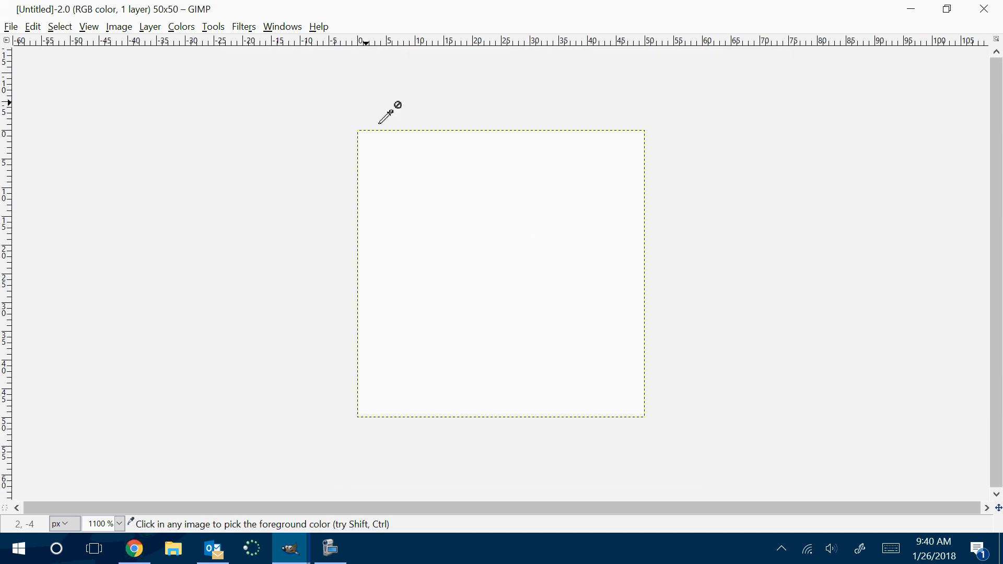
Open a new toolbox for the blank 50 × 50 image
left_click(283, 27)
mouse_move(298, 47)
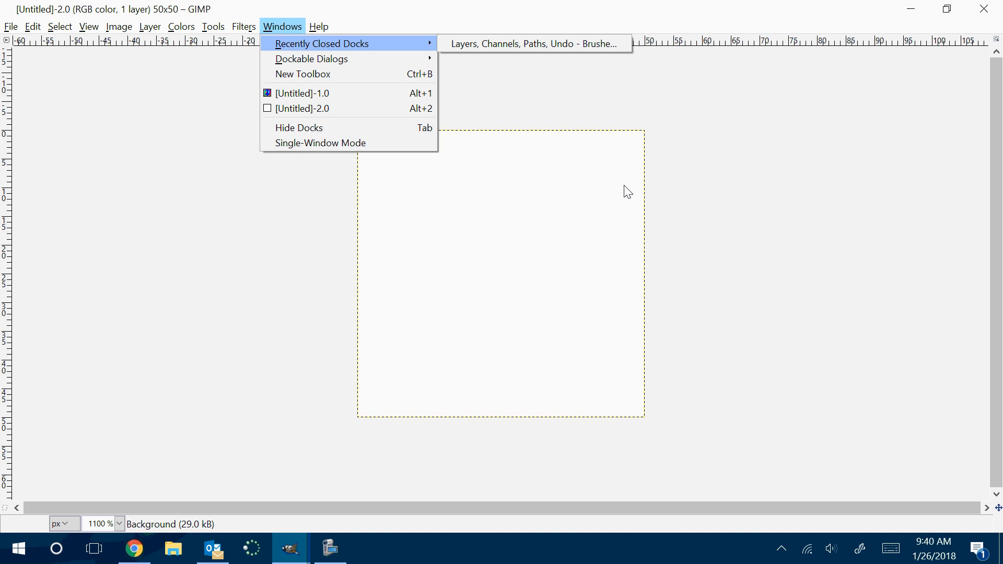
mouse_move(319, 26)
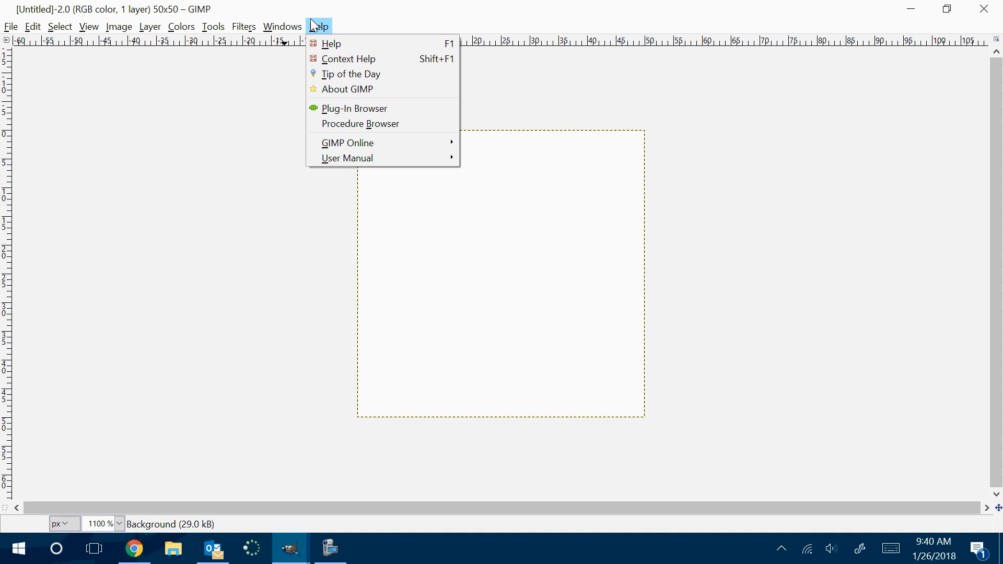
left_click(361, 23)
left_click(283, 26)
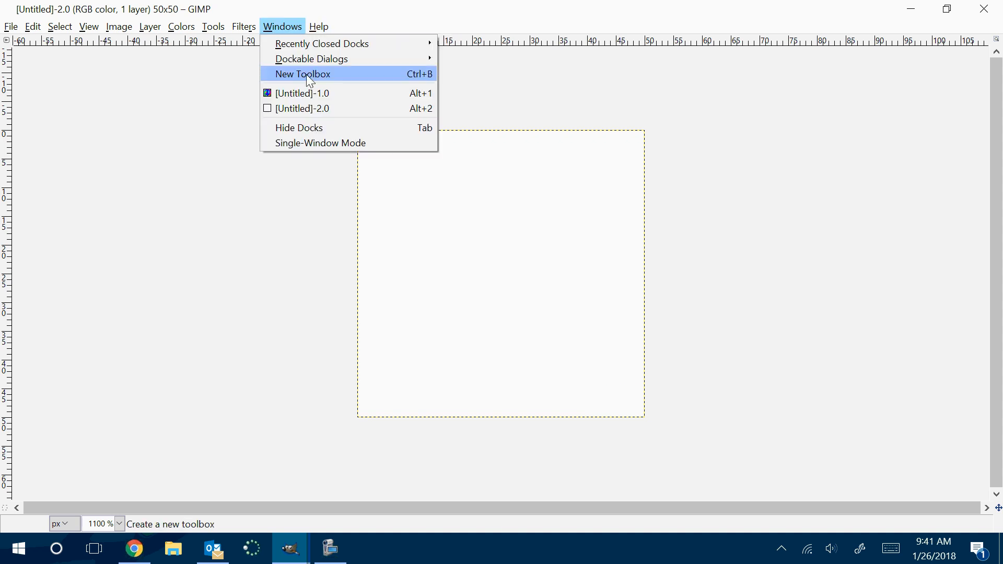
left_click(308, 75)
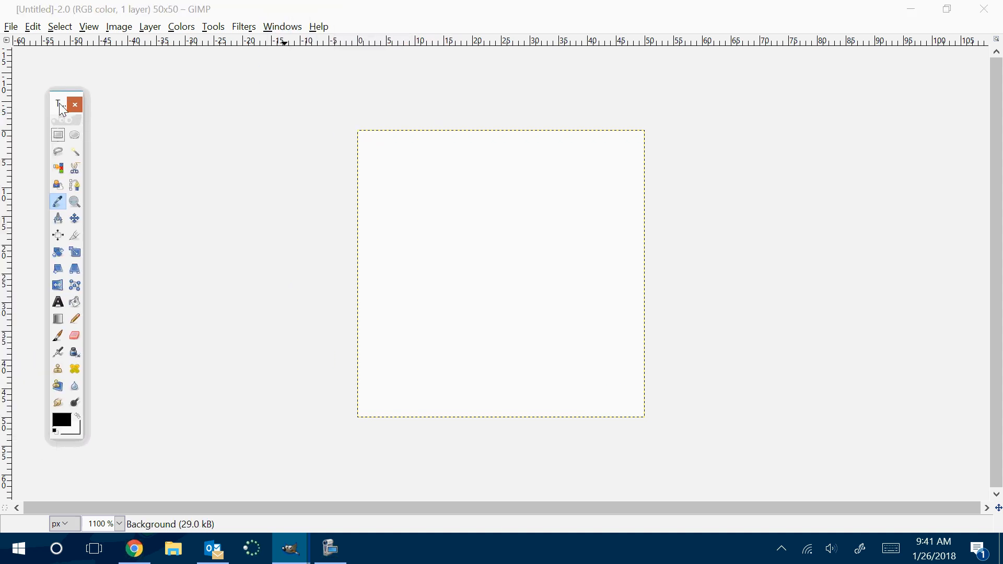
Open the Layers dialog and place it beside the canvas, on the side opposite the toolbox
left_click(281, 28)
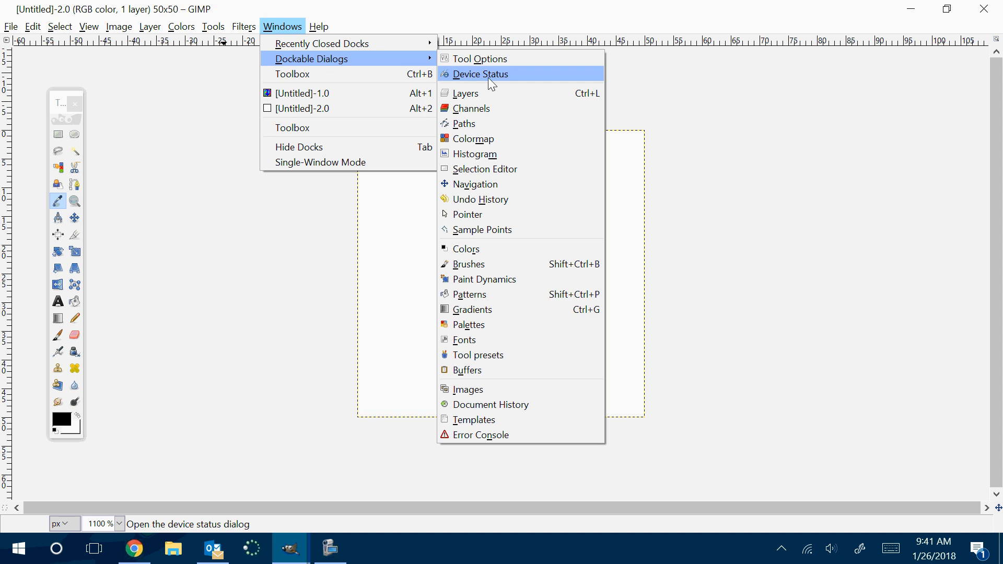
left_click(491, 91)
left_click_drag(494, 18, 904, 80)
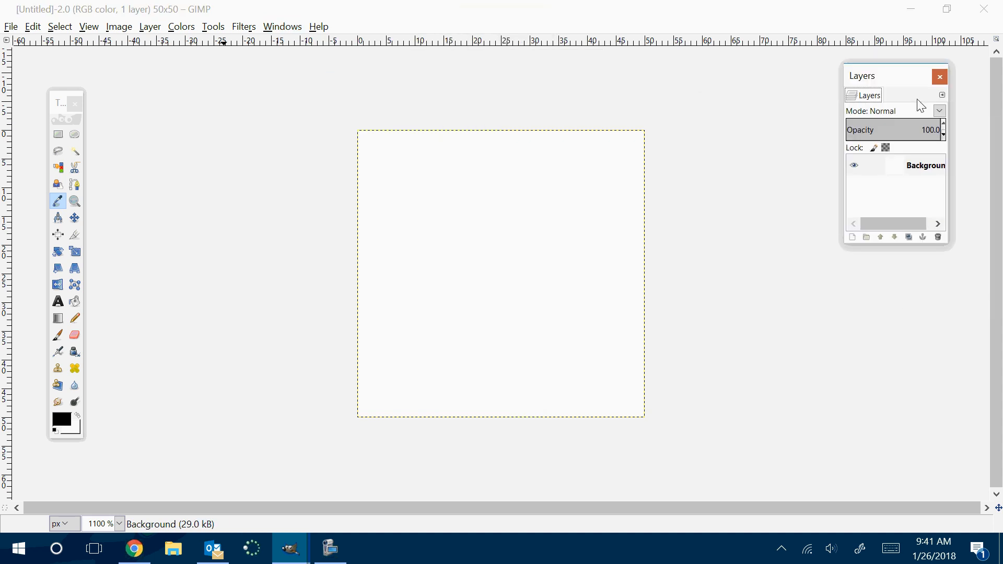
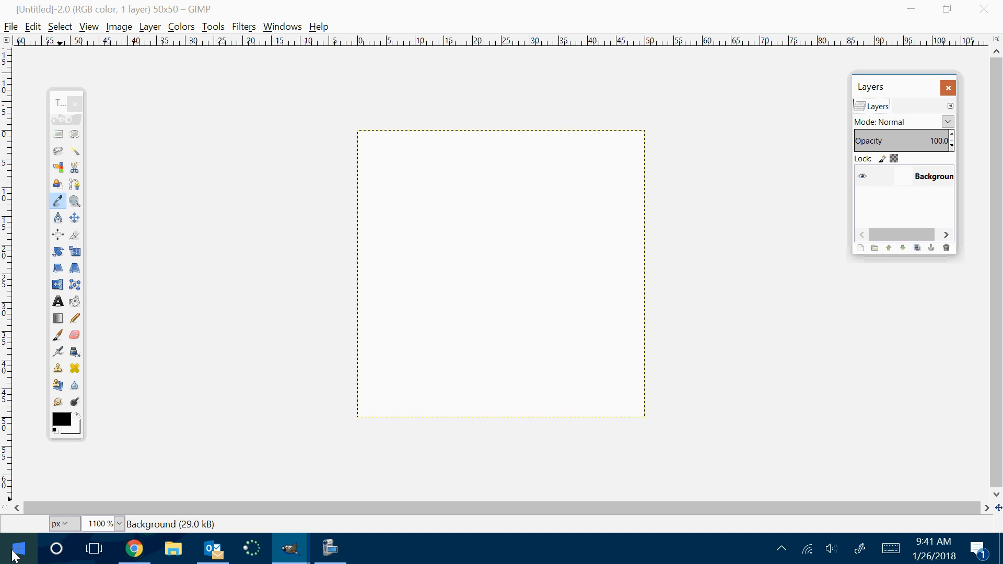
left_click(18, 548)
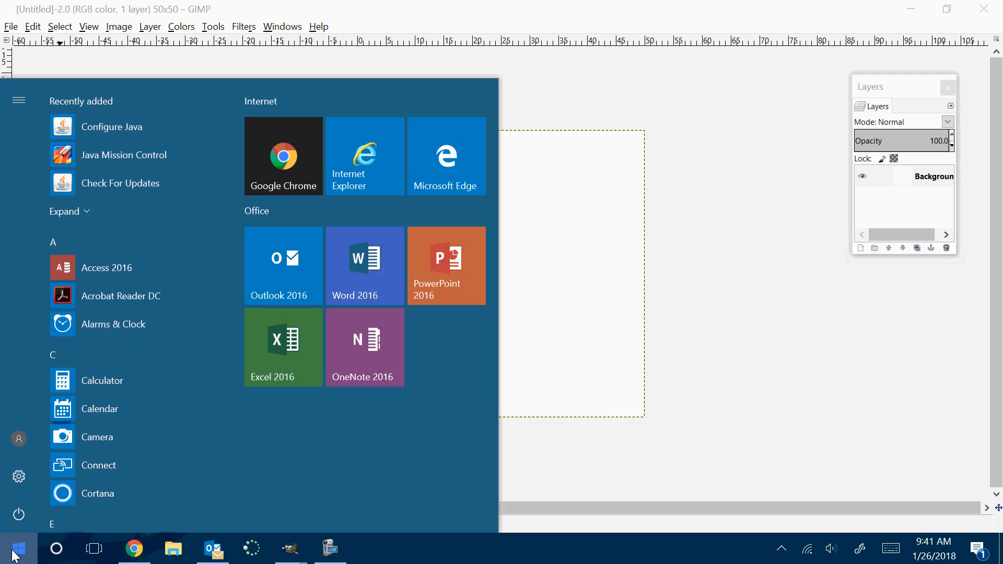
scroll(114, 186, "down", 10)
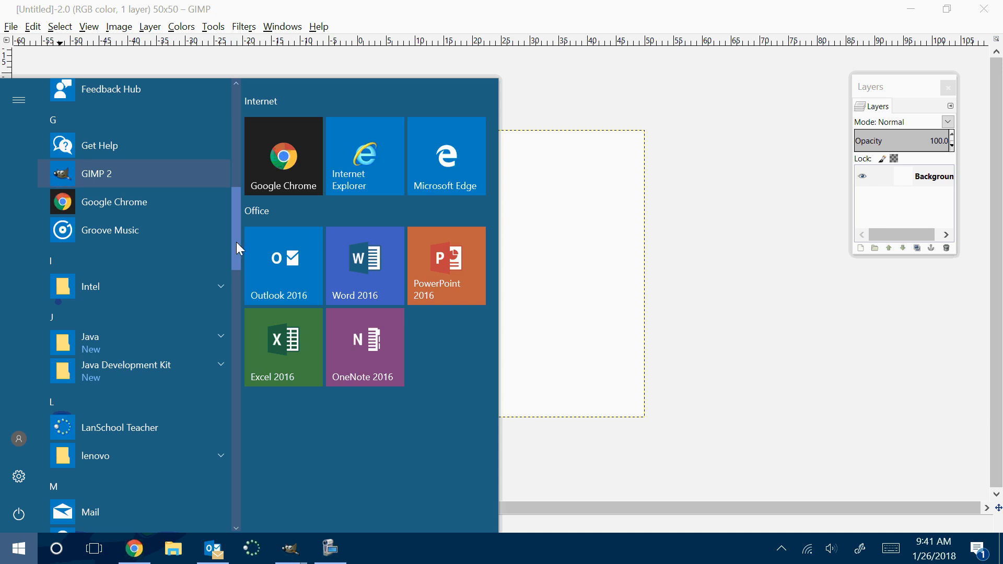
mouse_move(291, 546)
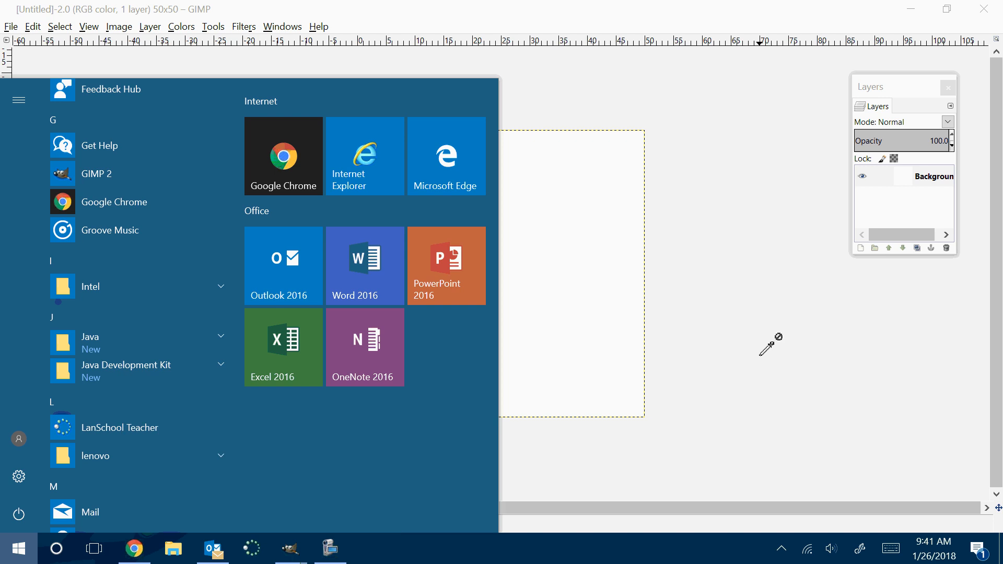
left_click(773, 340)
left_click(11, 26)
left_click(24, 44)
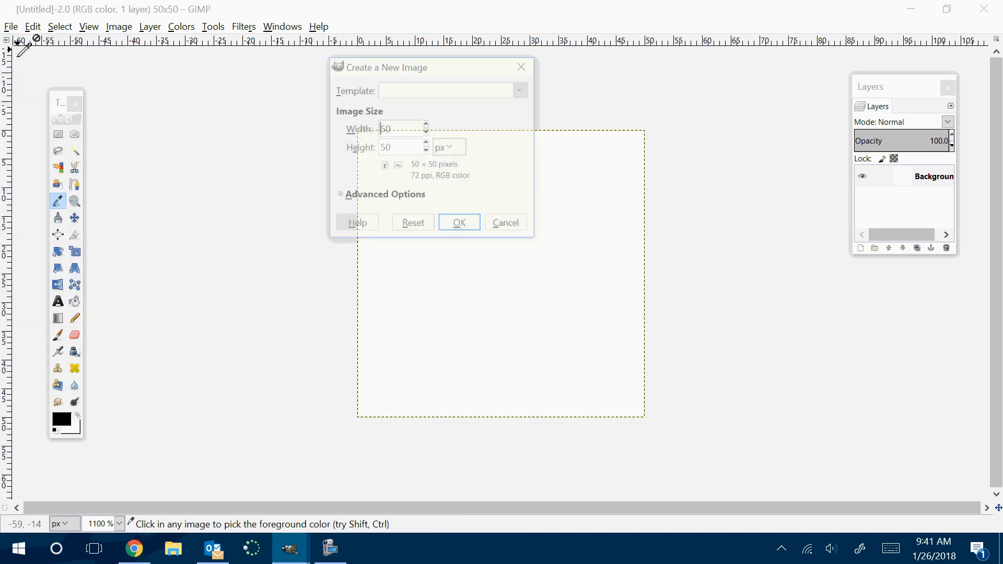
left_click(523, 64)
Create a new 60 × 60 pixel image and maximize its window
left_click(68, 108)
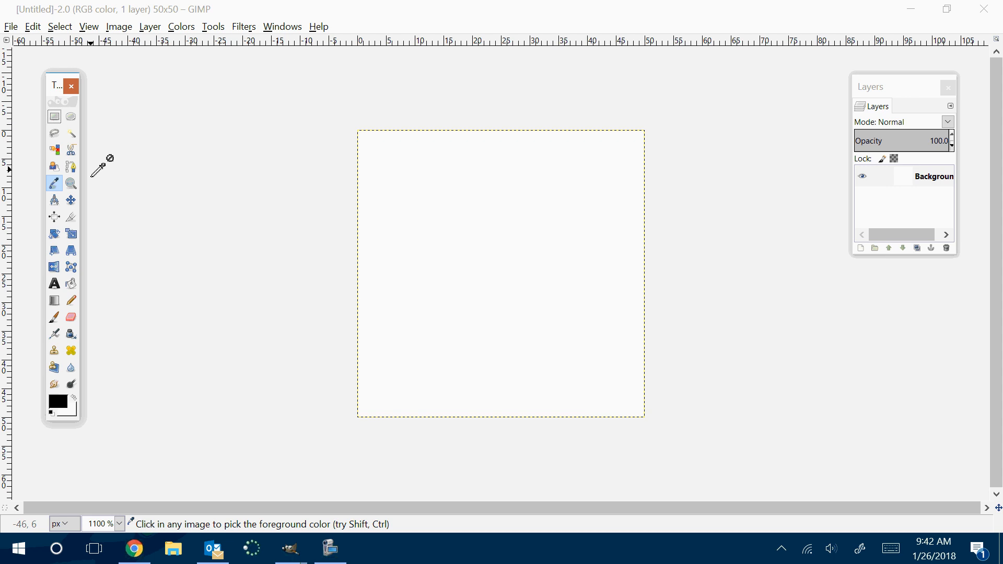
left_click(14, 28)
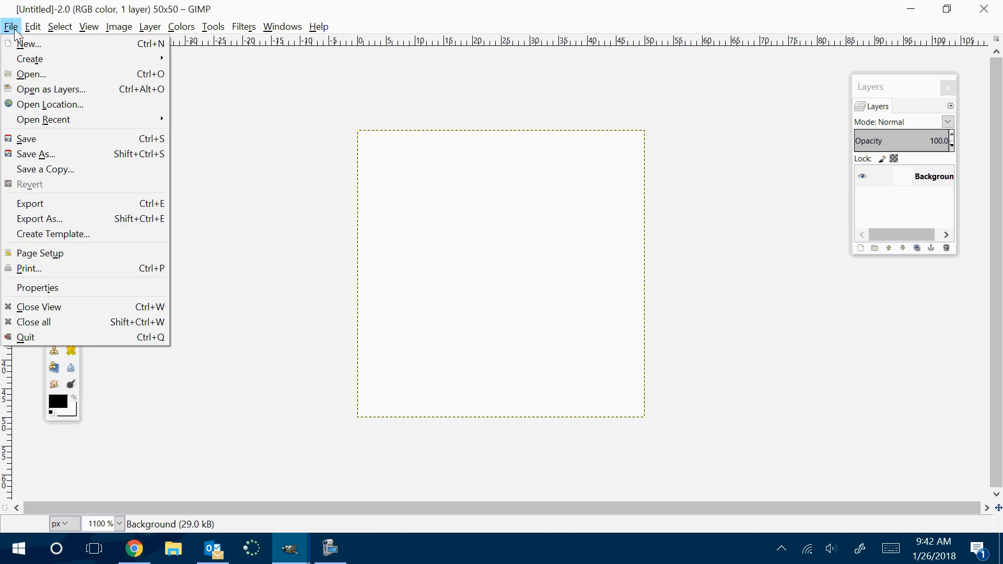
left_click(24, 45)
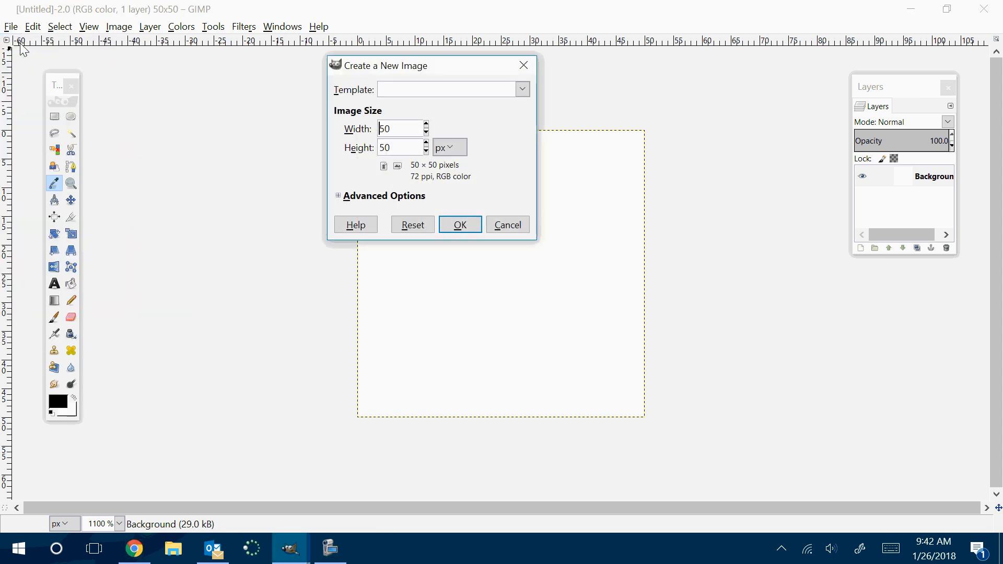
double_click(397, 135)
type("600")
key("BackSpace")
key("Tab")
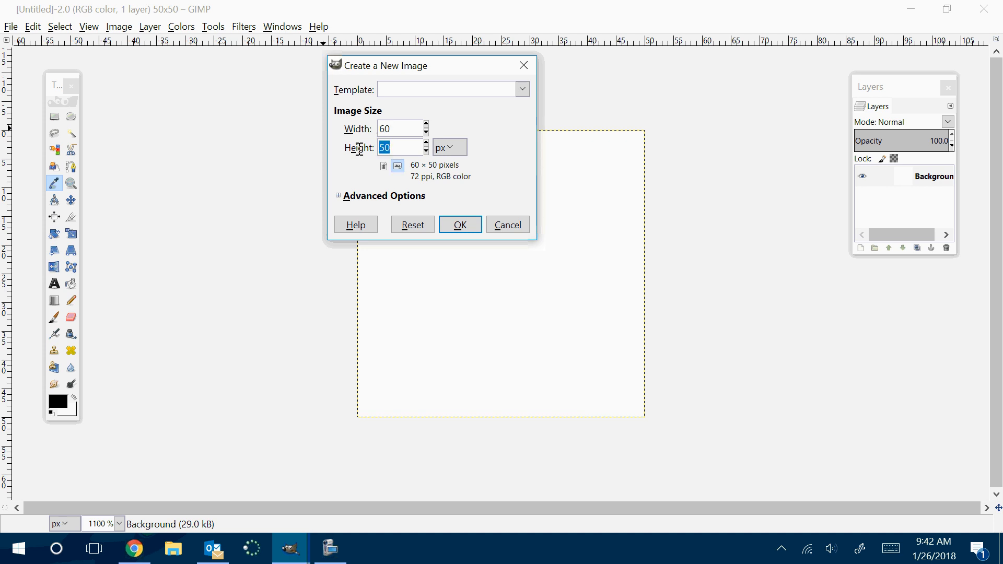
type("6021")
key("BackSpace")
key("BackSpace")
left_click(469, 227)
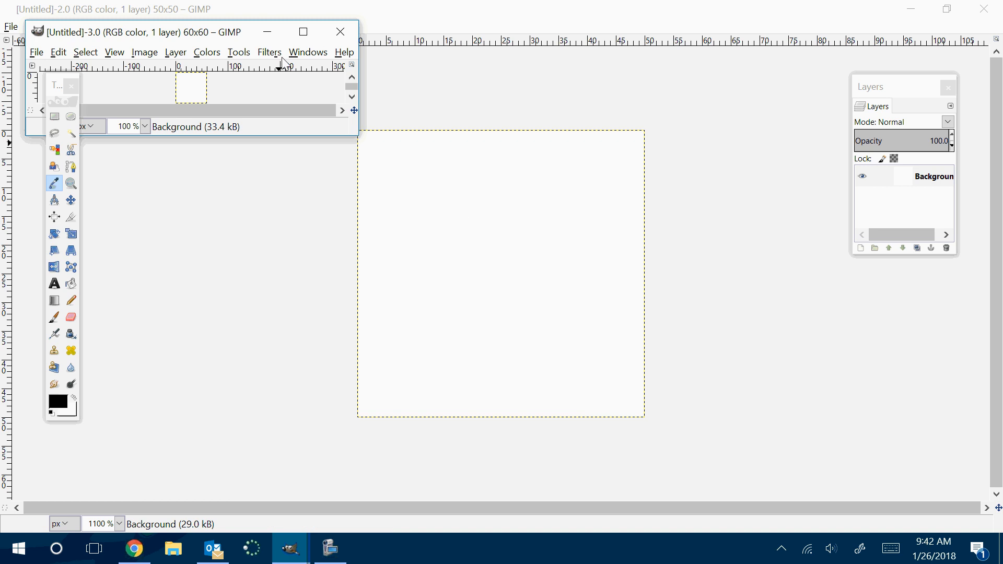
left_click(302, 31)
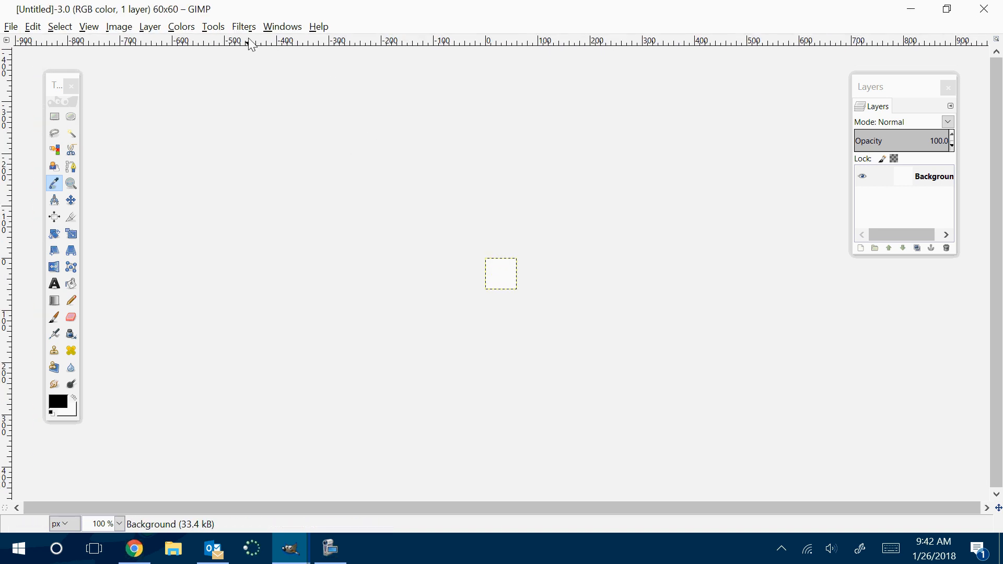
Bring up the toolbox and the Layers dialog for the new 60 × 60 image
left_click(281, 27)
left_click(302, 77)
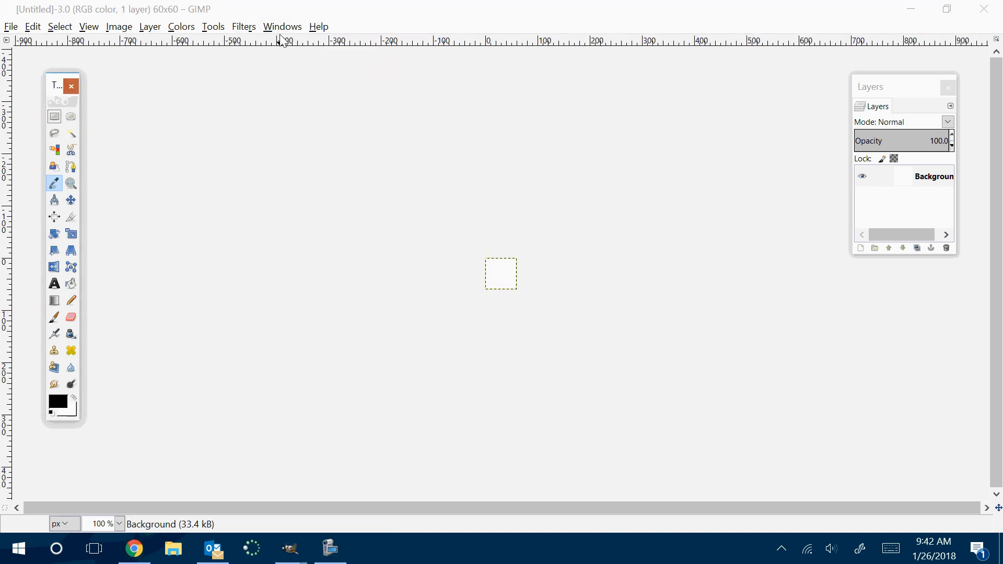
left_click(282, 27)
mouse_move(288, 60)
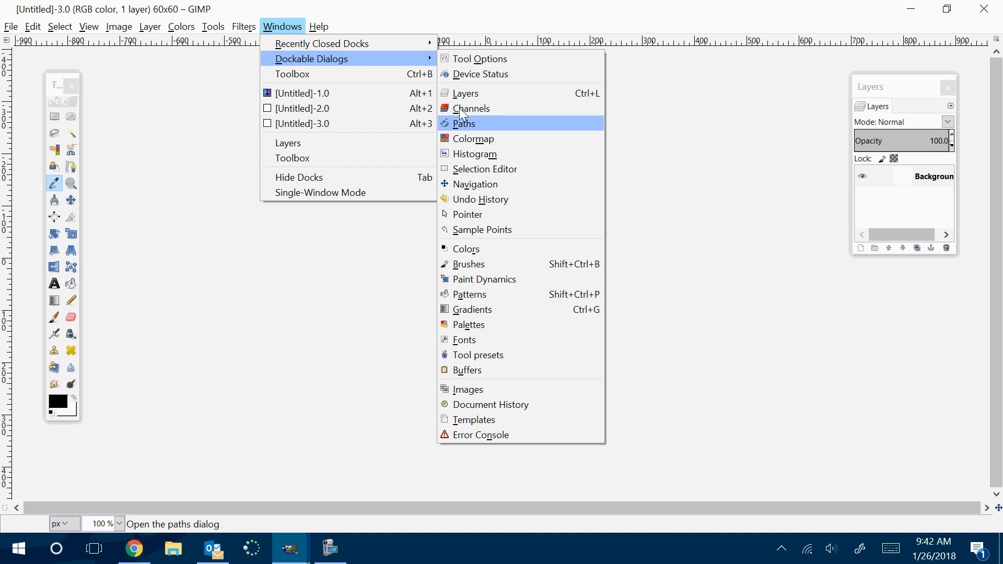
left_click(454, 121)
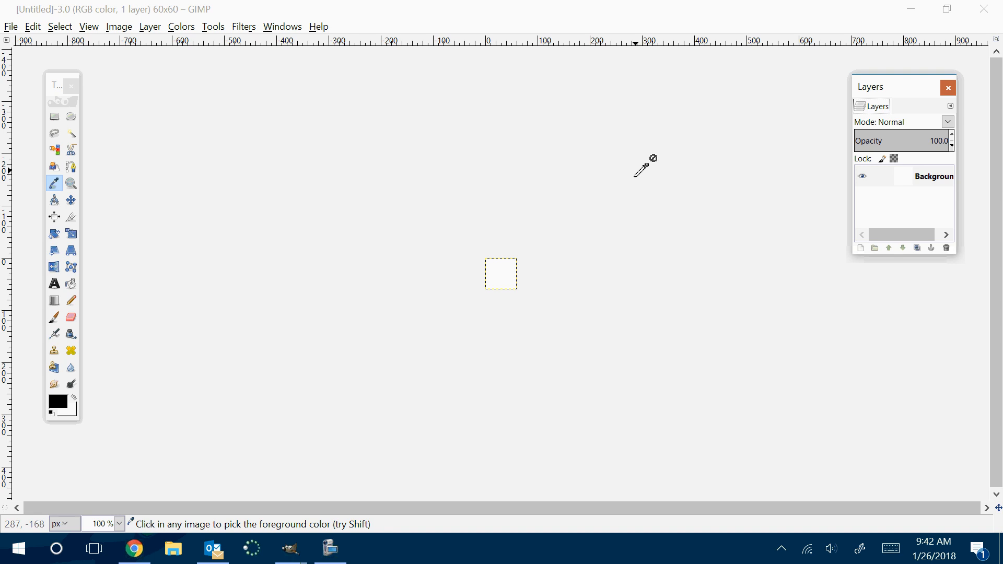
Make a circular ellipse selection that spans the whole 60 × 60 canvas from corner to corner
scroll(628, 173, "down", 6)
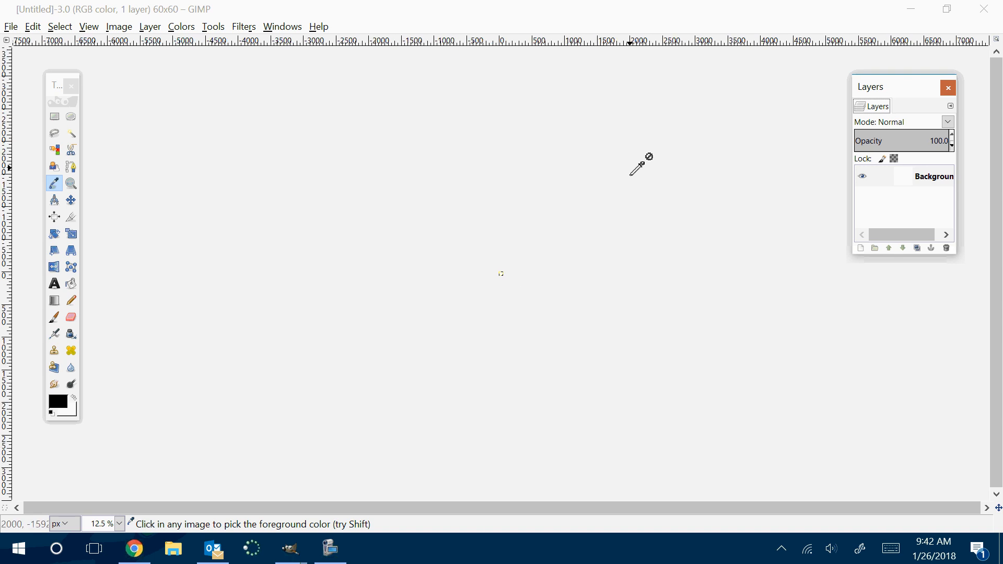
scroll(629, 173, "up", 15)
scroll(631, 171, "down", 4)
scroll(639, 165, "down", 4)
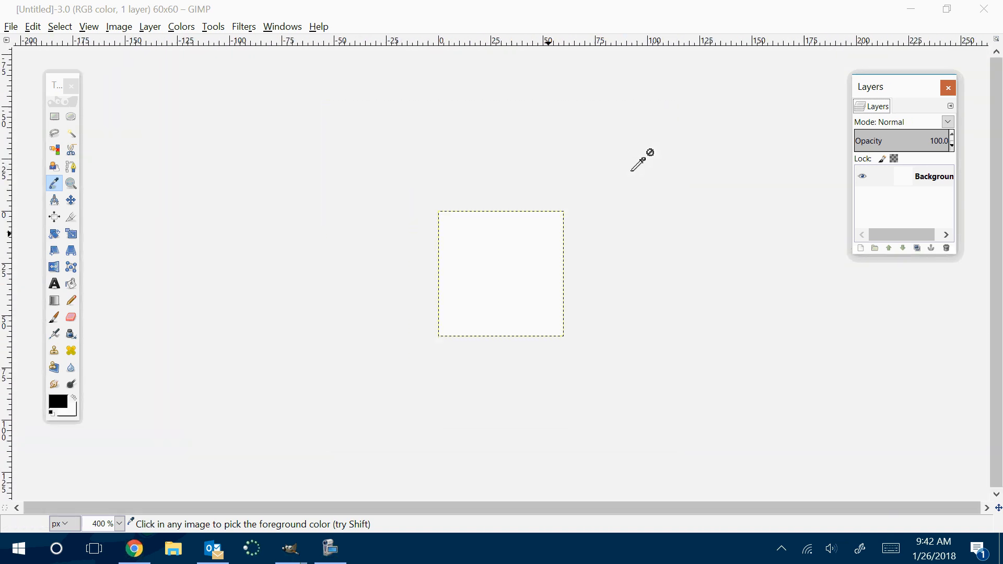
scroll(639, 165, "up", 6)
scroll(638, 165, "down", 3)
scroll(639, 165, "up", 1)
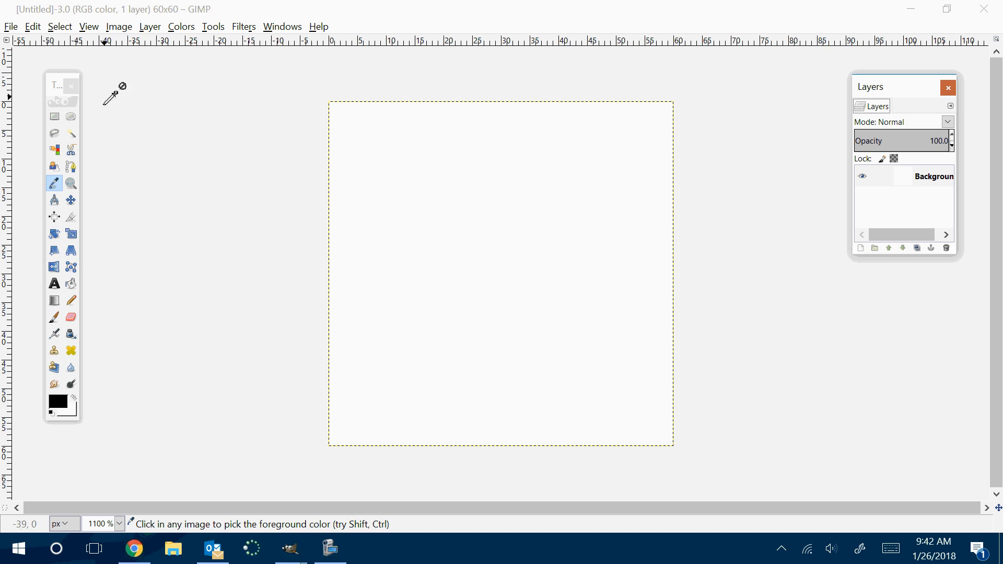
left_click(70, 117)
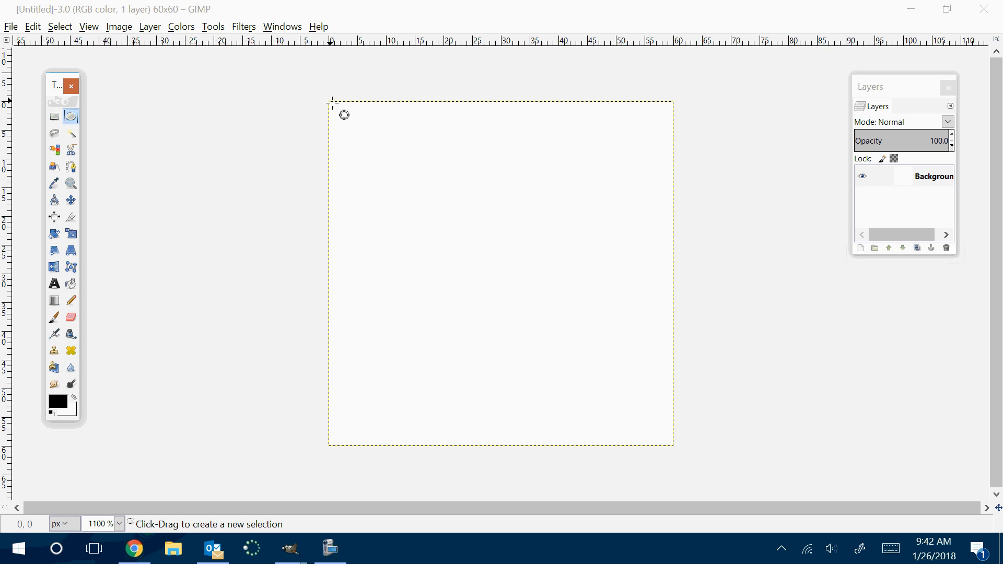
left_click_drag(332, 104, 678, 446)
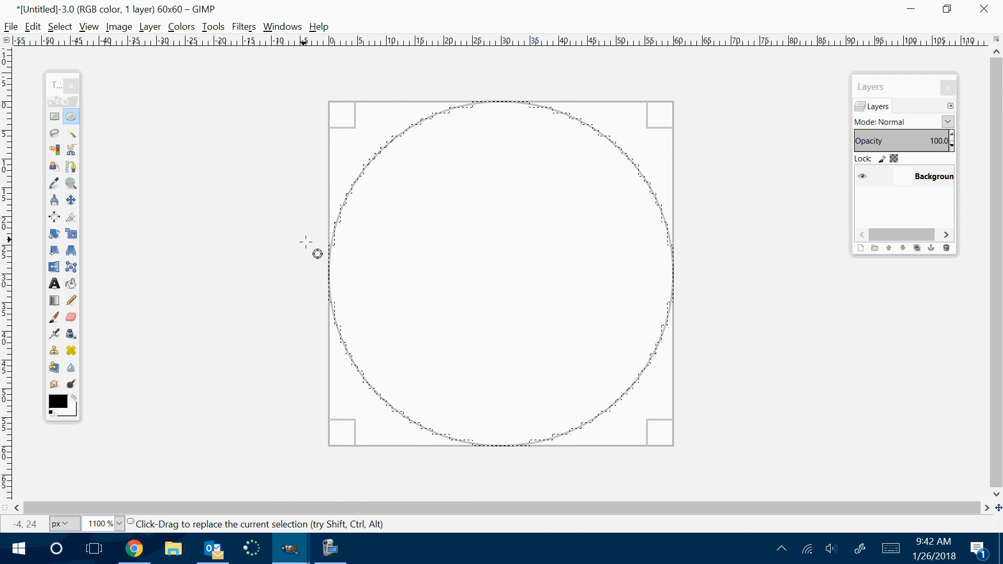
left_click(55, 302)
double_click(55, 301)
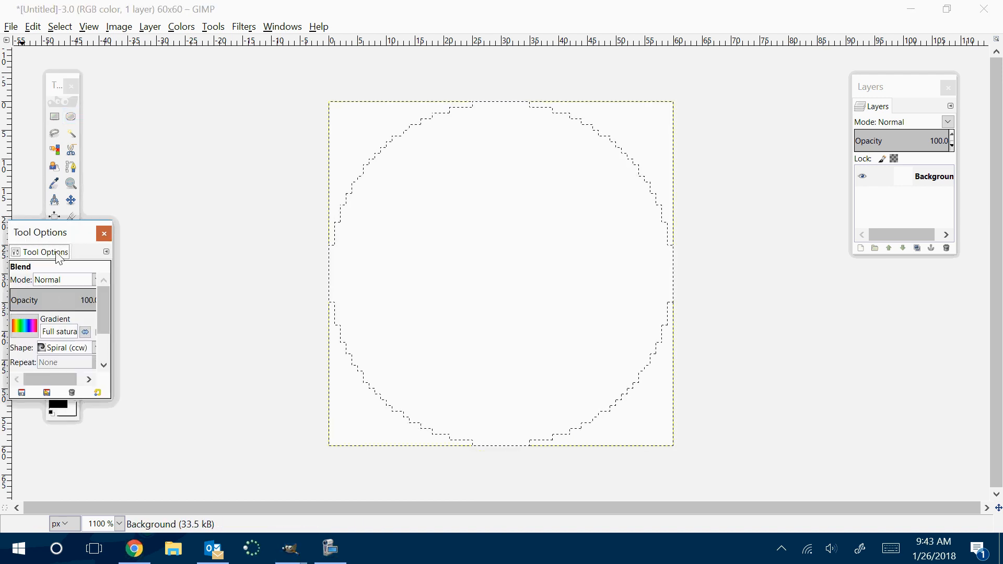
left_click_drag(55, 239, 195, 129)
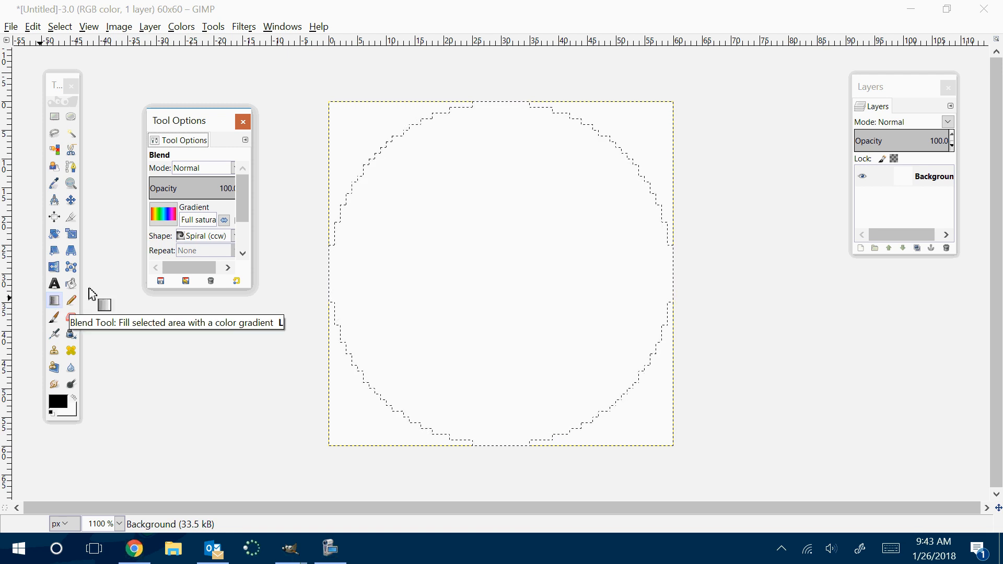
left_click(243, 122)
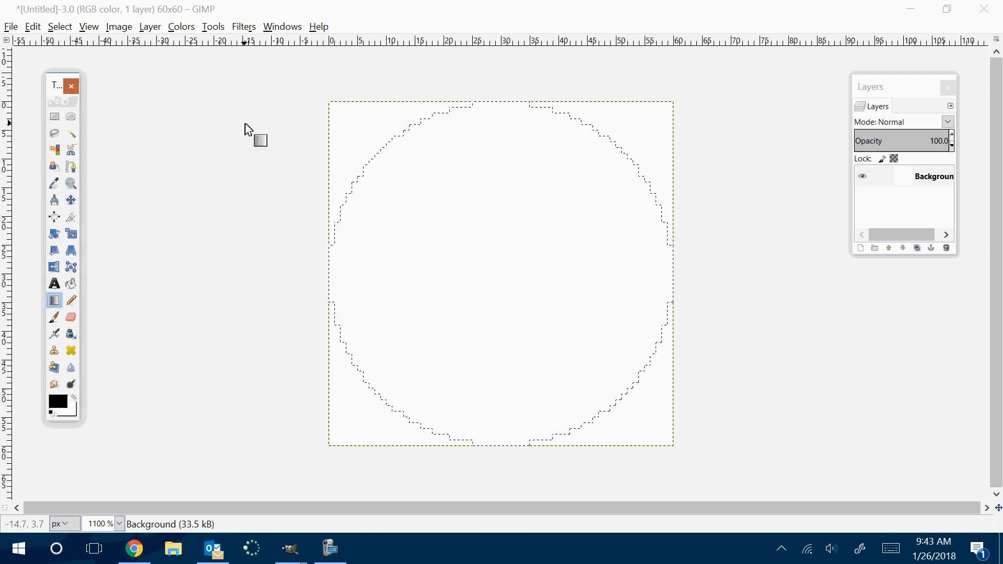
Place the Blend tool's options between the toolbox and the canvas and choose the Full saturation gradient that starts with magenta
double_click(54, 303)
mouse_move(66, 234)
left_mouse_down()
mouse_move(181, 137)
mouse_move(180, 120)
left_mouse_up()
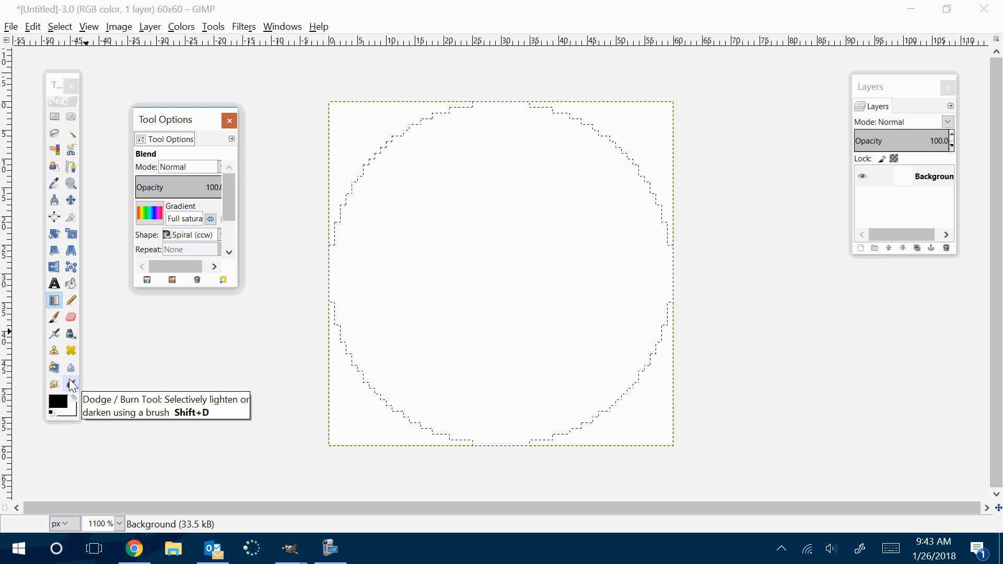
left_click(149, 213)
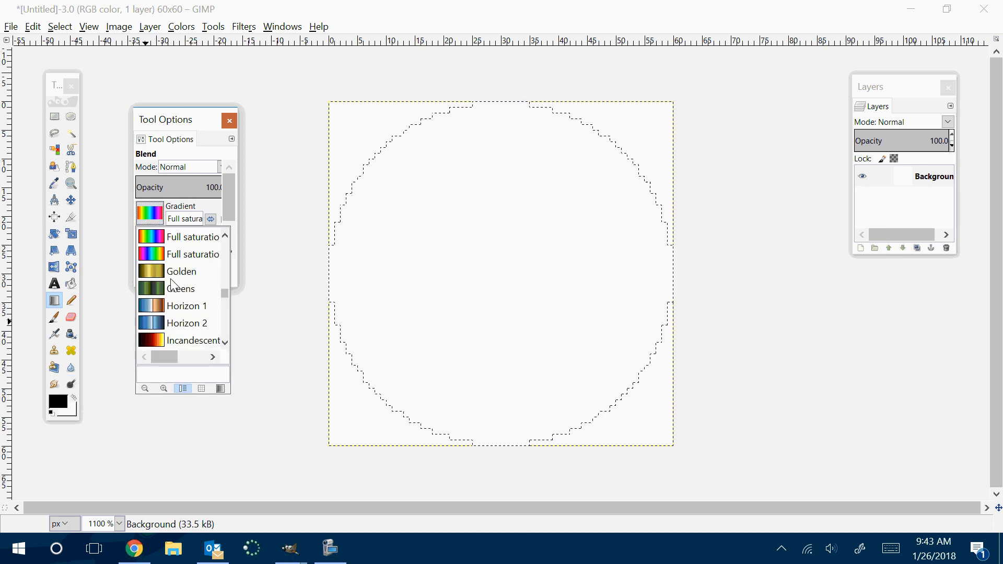
scroll(174, 286, "down", 2)
scroll(162, 277, "up", 10)
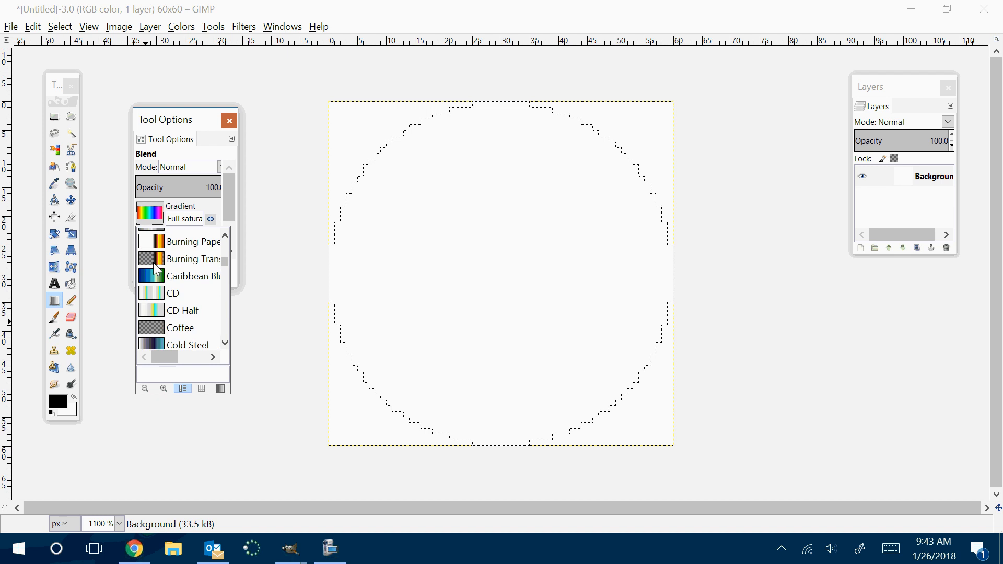
scroll(155, 268, "up", 5)
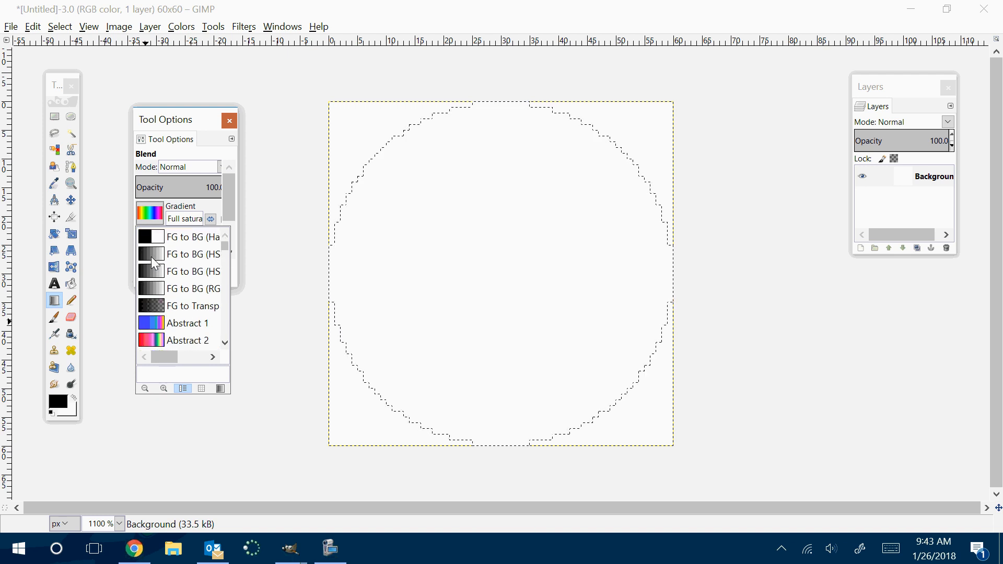
scroll(155, 264, "down", 10)
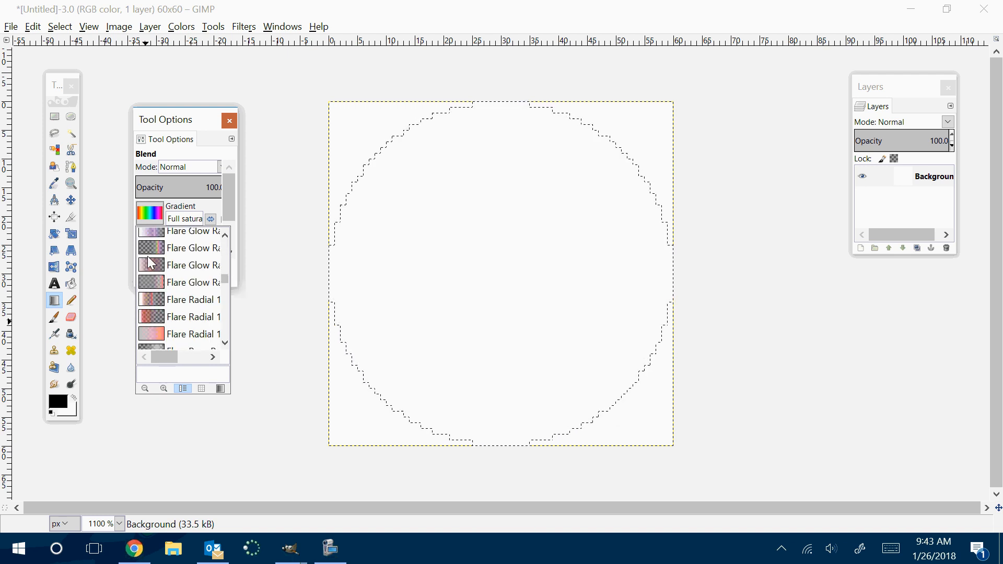
scroll(150, 264, "down", 3)
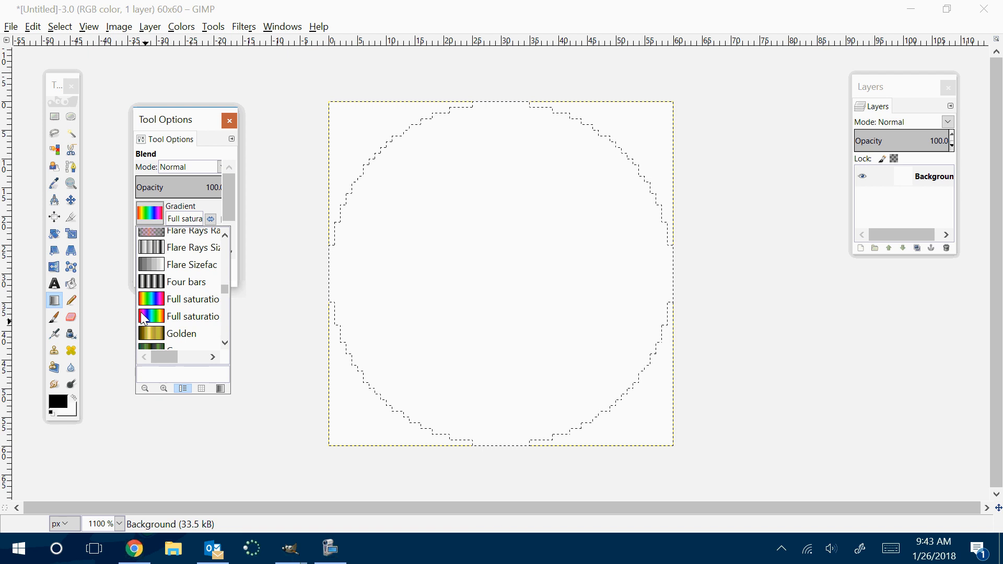
left_click(145, 319)
Set the gradient shape to Linear and fill the circular selection diagonally from its upper left to its lower right
left_click(174, 237)
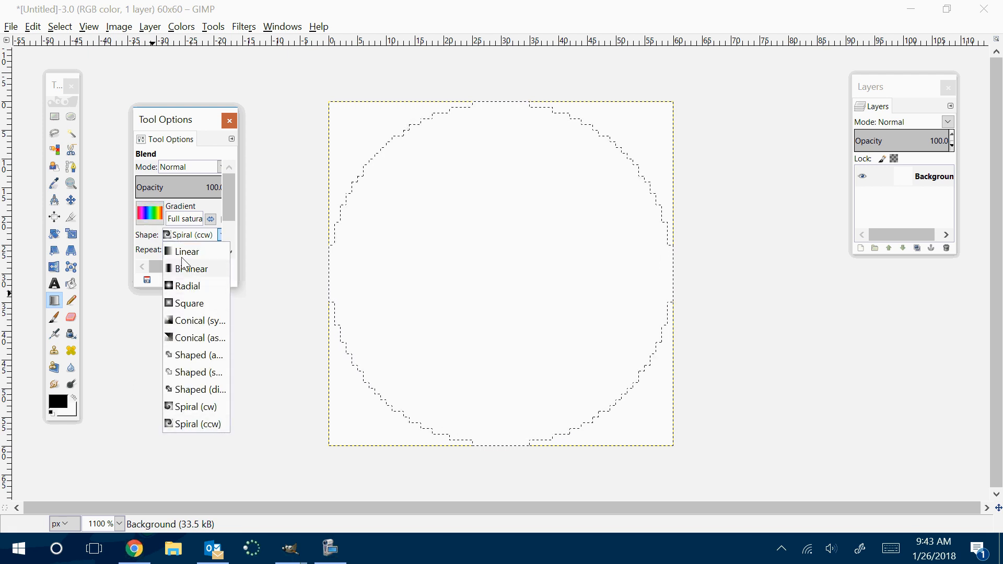
left_click(183, 252)
left_click_drag(411, 131, 609, 408)
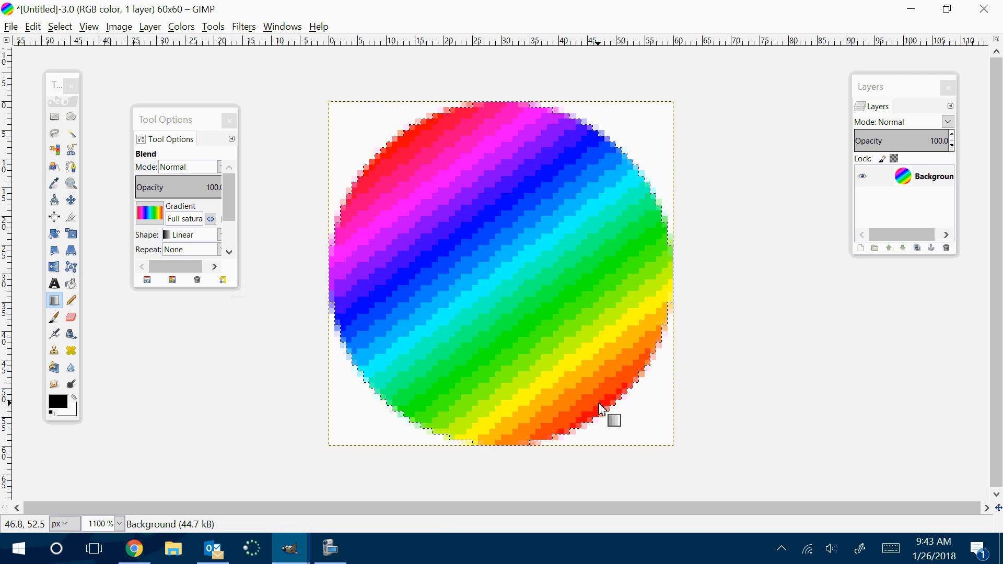
Undo the linear fill and fill the circle with a Spiral (cw) gradient drawn from its center to near its lower edge
left_click(150, 215)
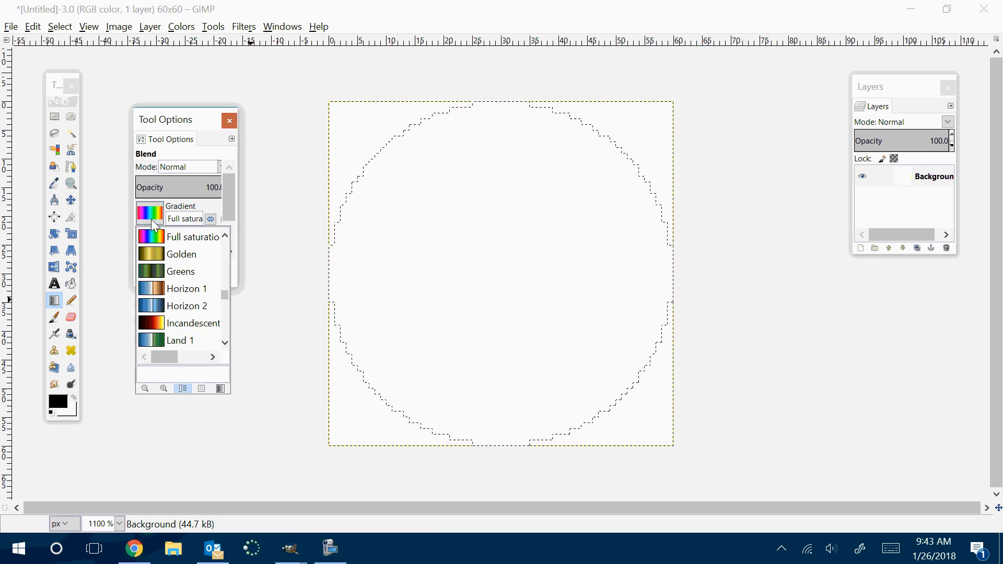
left_click(270, 197)
left_click(185, 237)
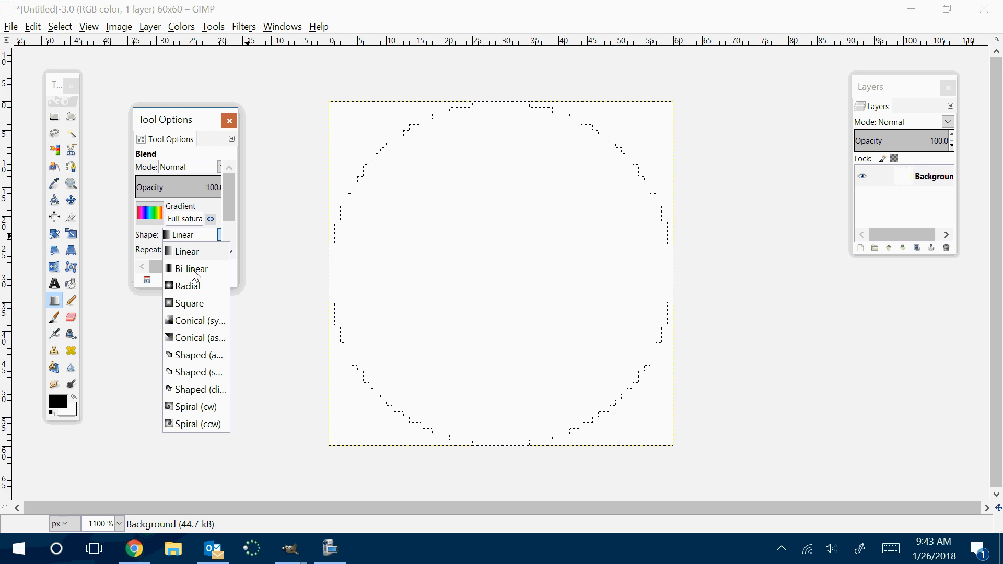
left_click(197, 408)
left_click_drag(497, 273, 573, 426)
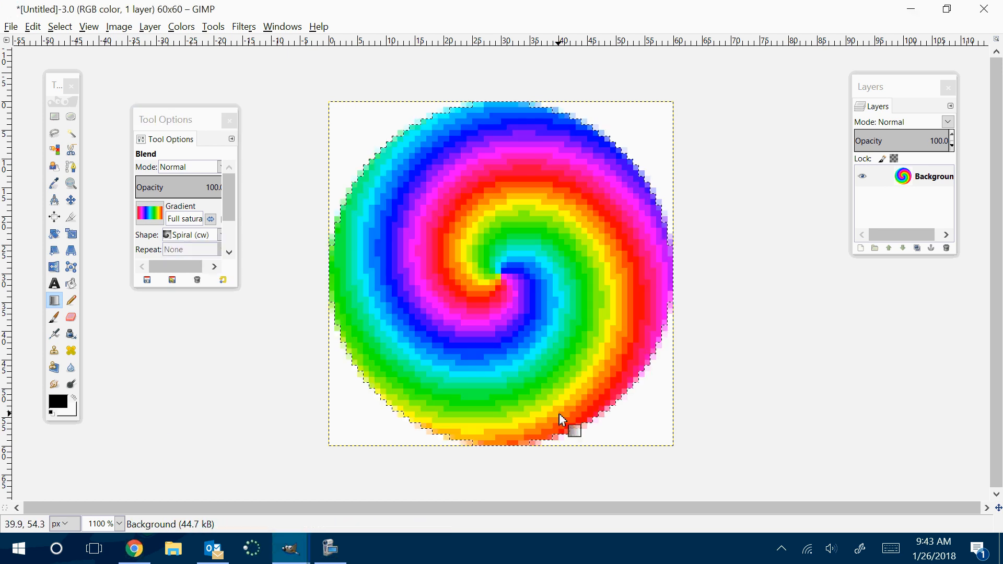
Add an alpha channel to the Background layer and select the white area outside the rainbow circle by color
right_click(907, 189)
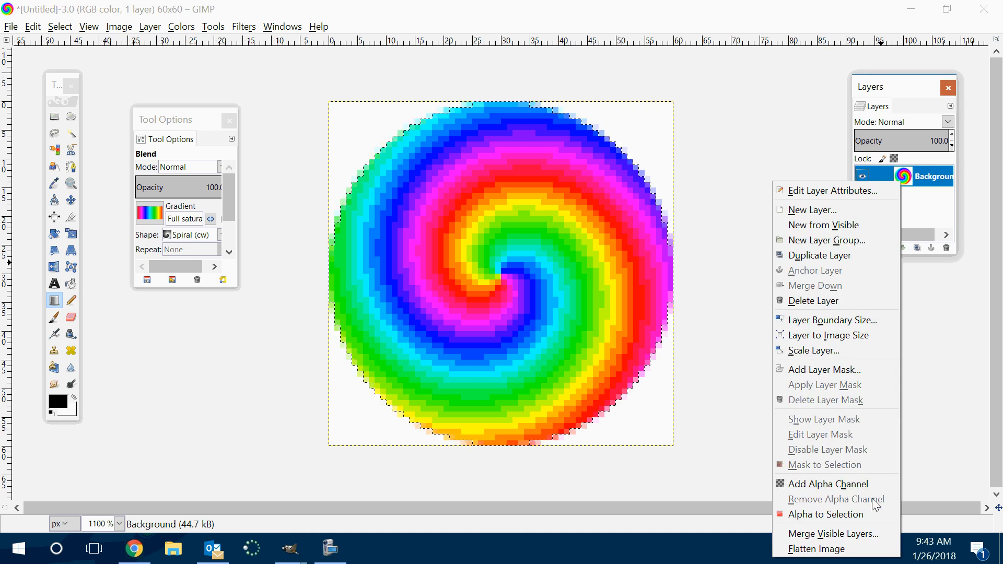
left_click(851, 482)
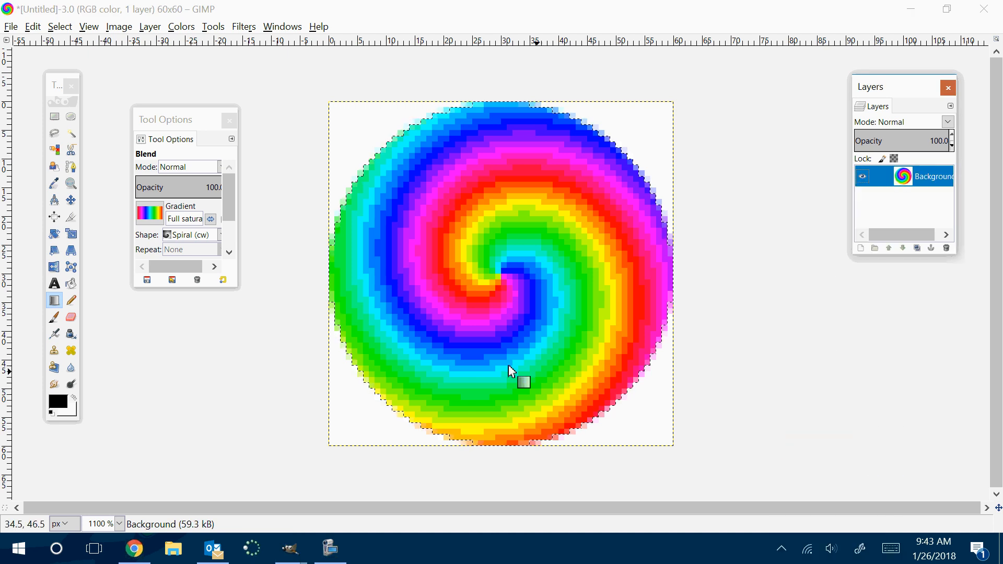
left_click(54, 151)
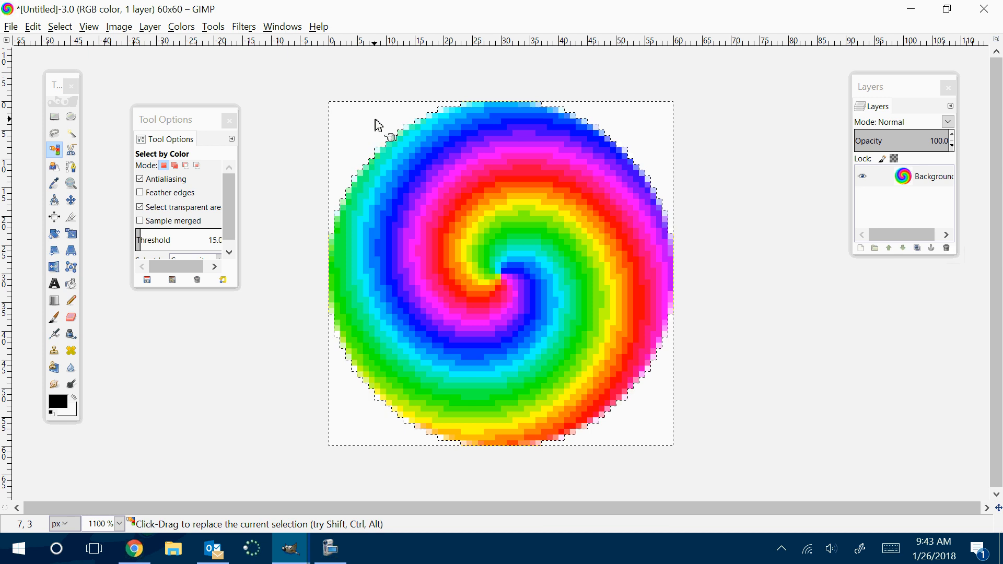
Clear the selected white area outside the rainbow circle and name the image's export file mystery.png
key("Delete")
left_click(32, 27)
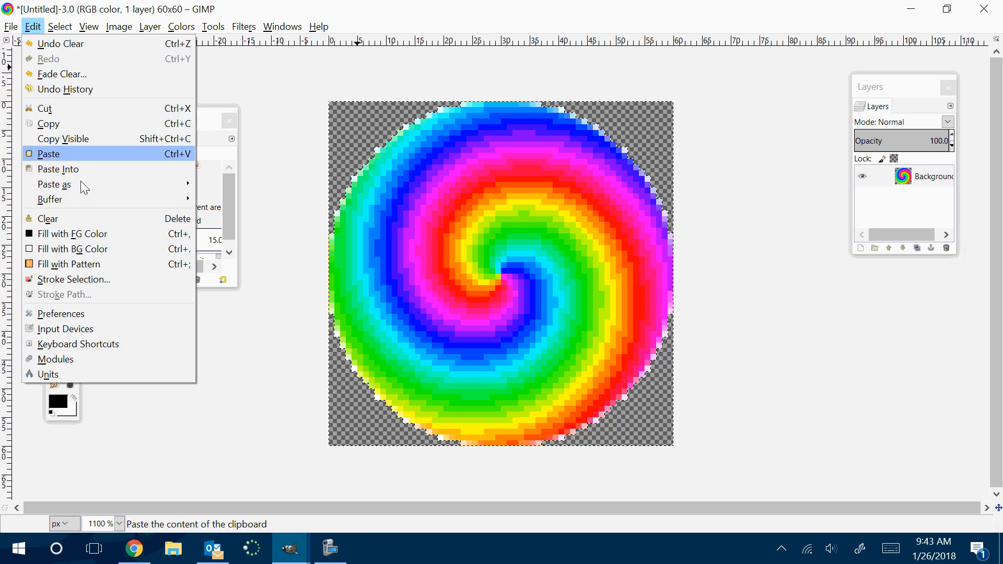
mouse_move(11, 27)
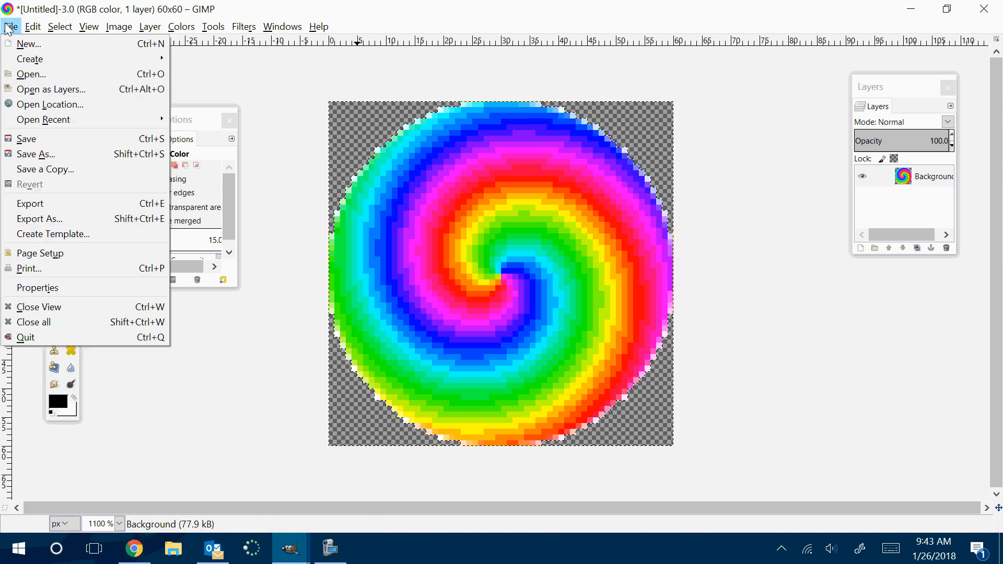
left_click(58, 225)
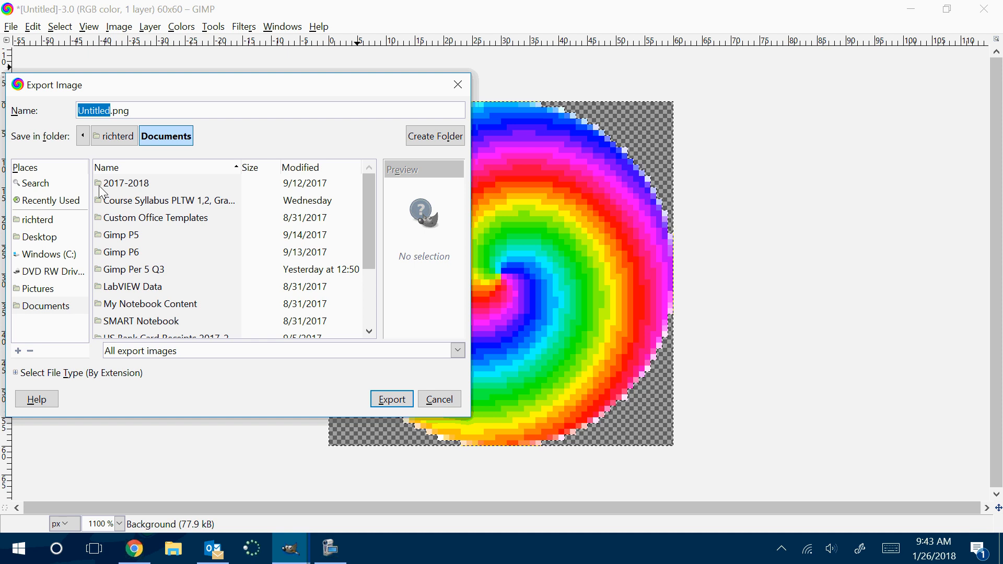
type("m")
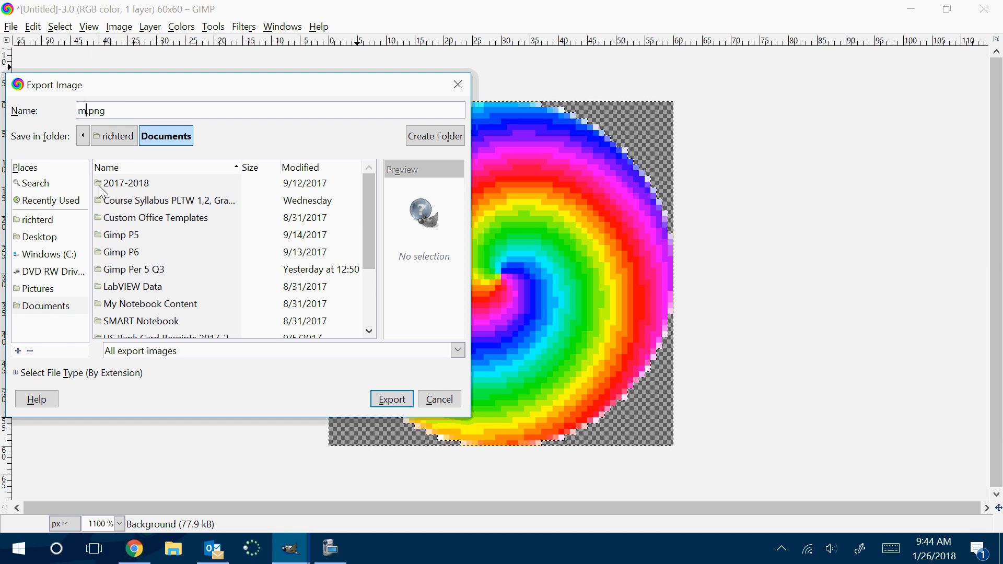
type("yster")
type("y")
type("b")
type("u")
key("BackSpace")
key("BackSpace")
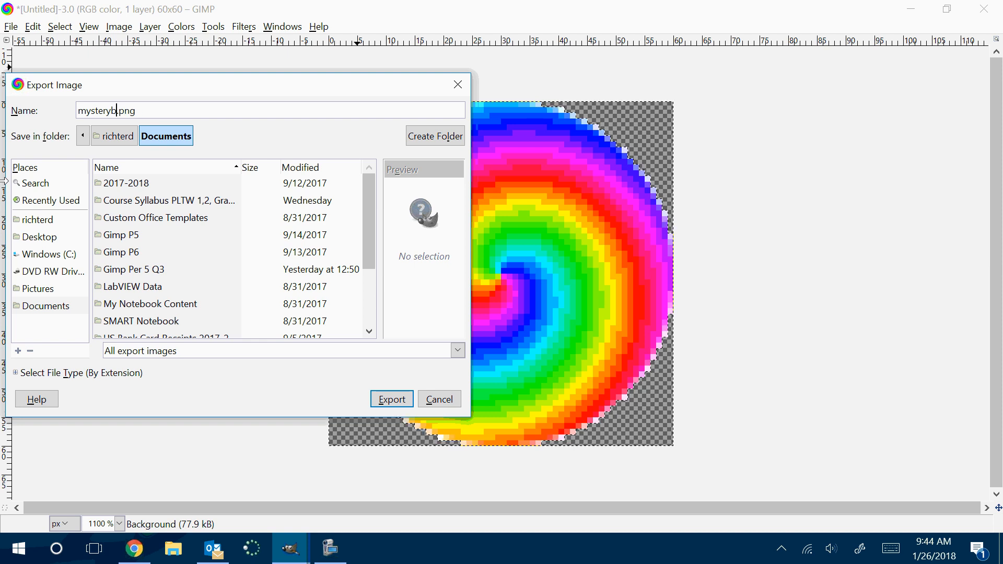
Export mystery.png to Documents without color values from transparent pixels and save these PNG options as defaults
left_click(382, 400)
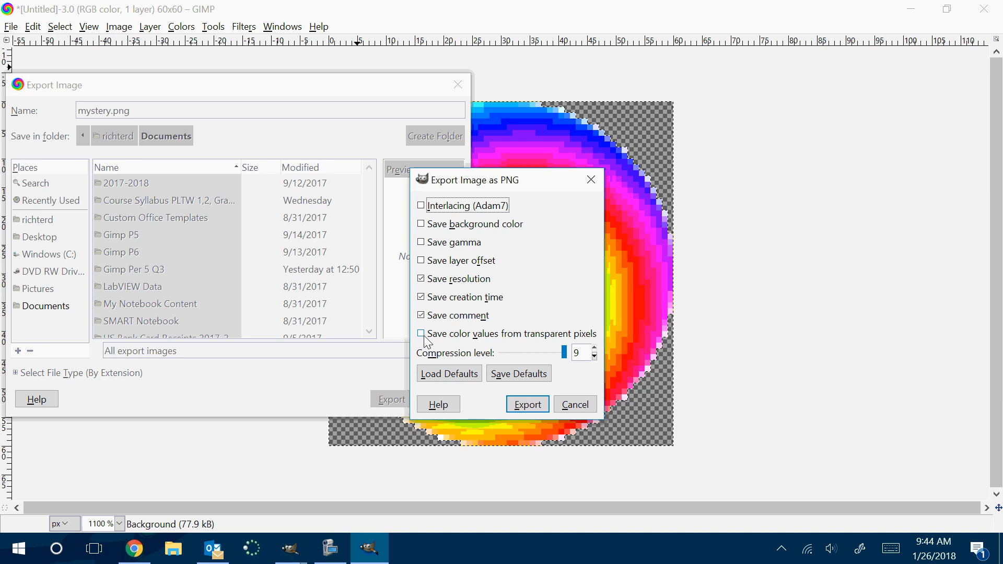
left_click(427, 338)
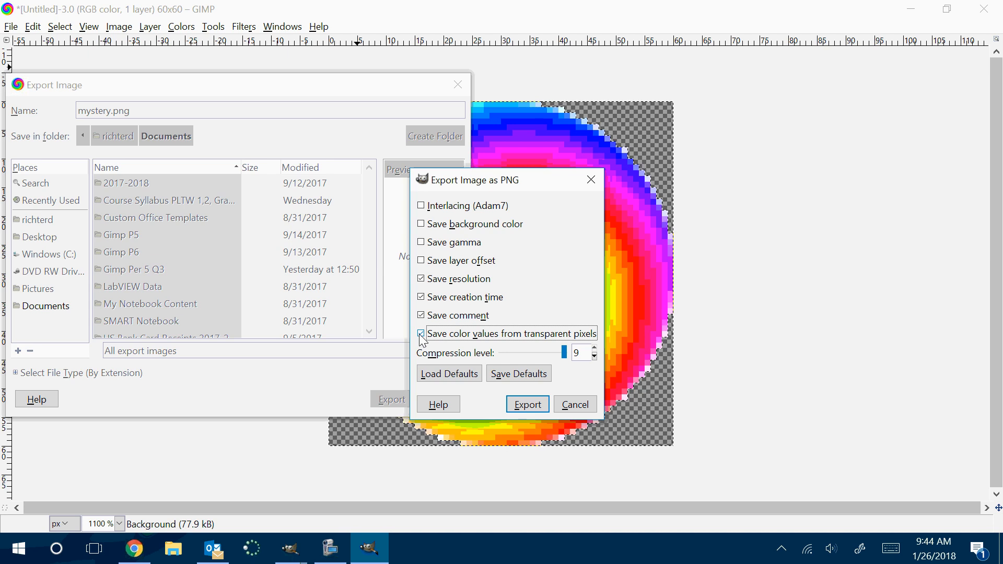
left_click(519, 374)
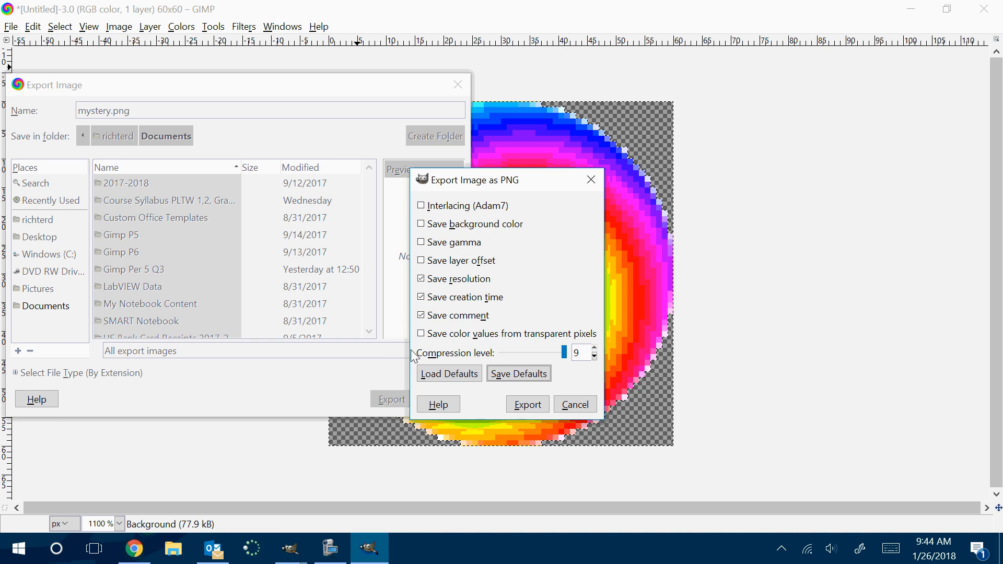
left_click(528, 404)
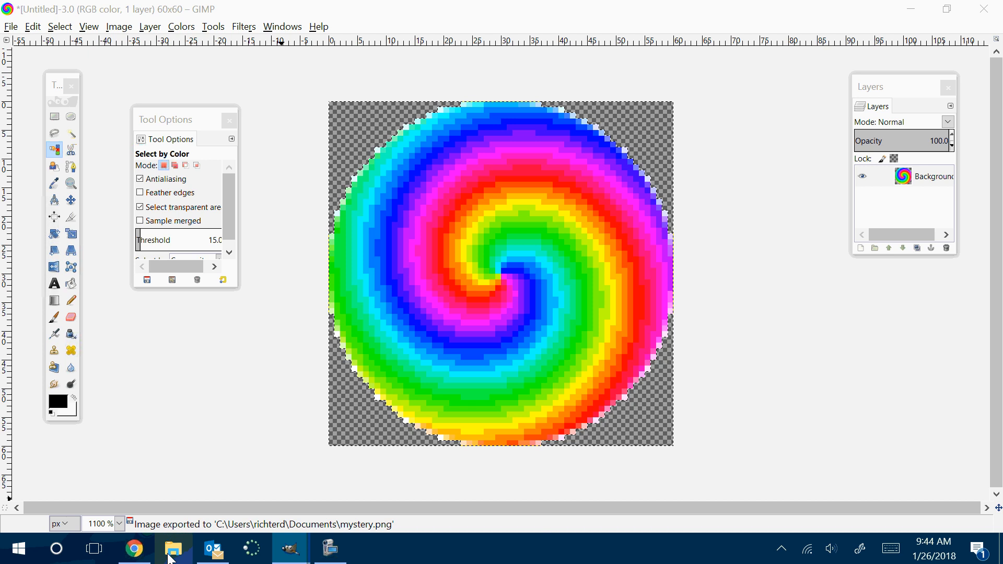
Switch to File Explorer and look through the button images in the P1 Innovators folder Digital Doodle 1.1.2
left_click(173, 551)
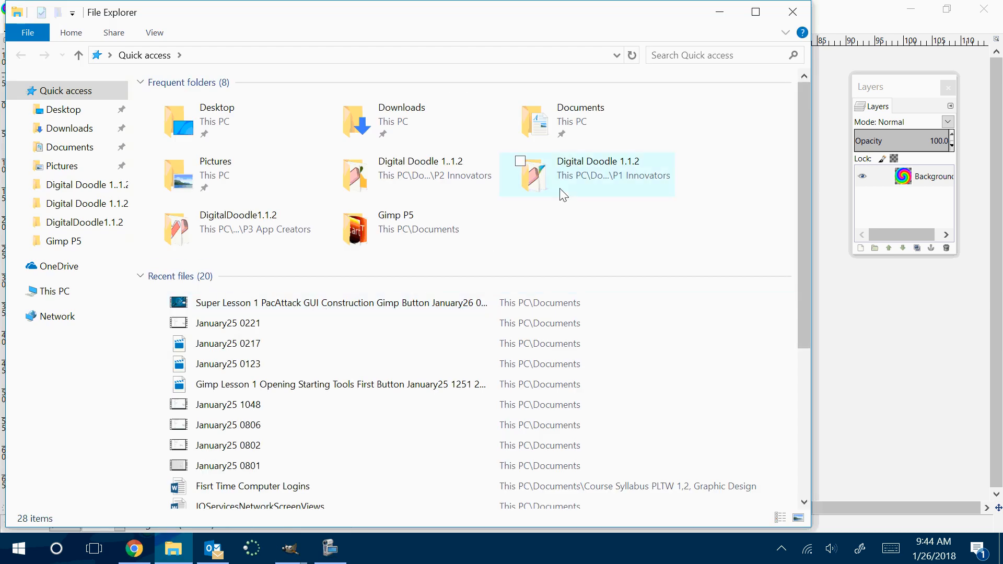
double_click(529, 172)
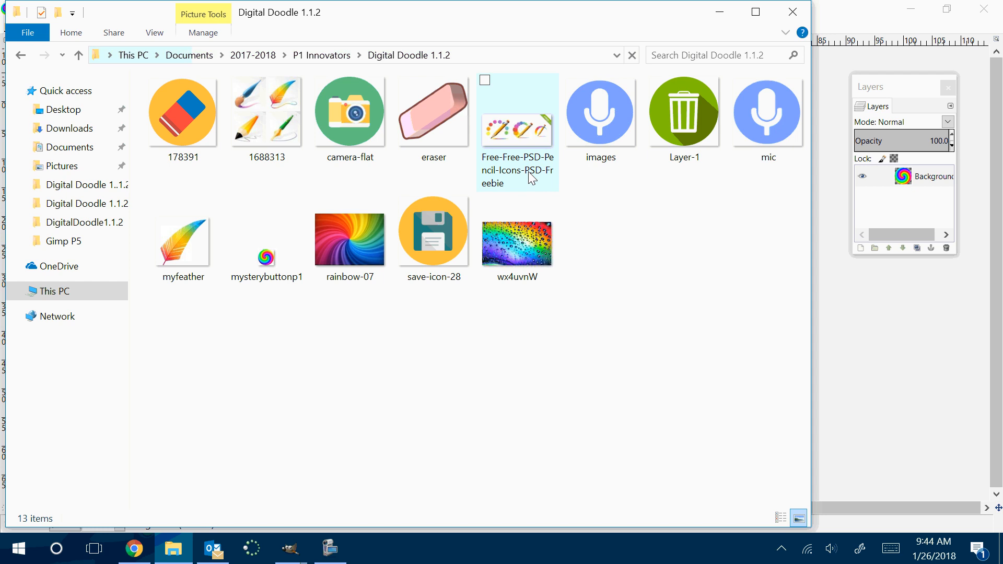
left_click(794, 13)
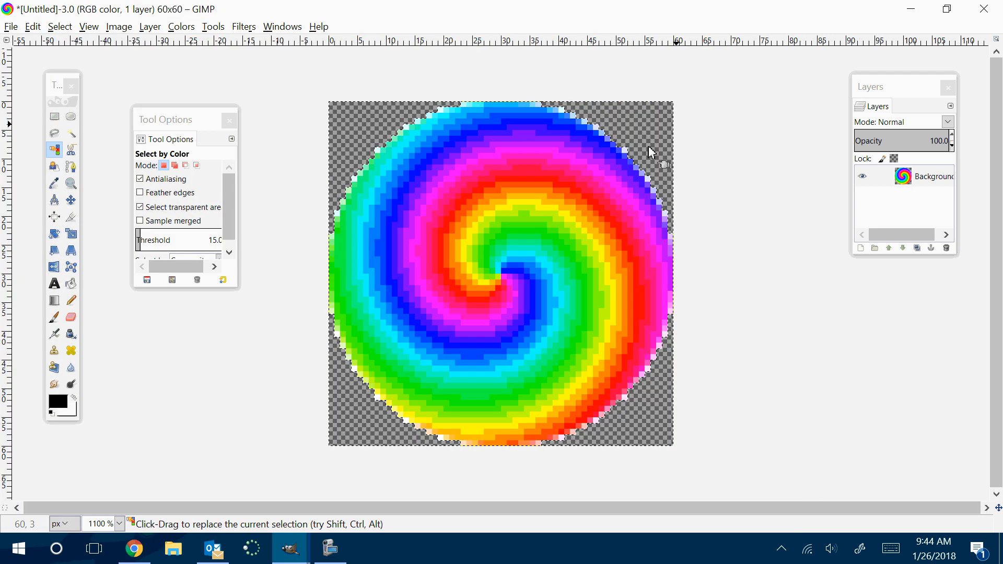
left_click(10, 27)
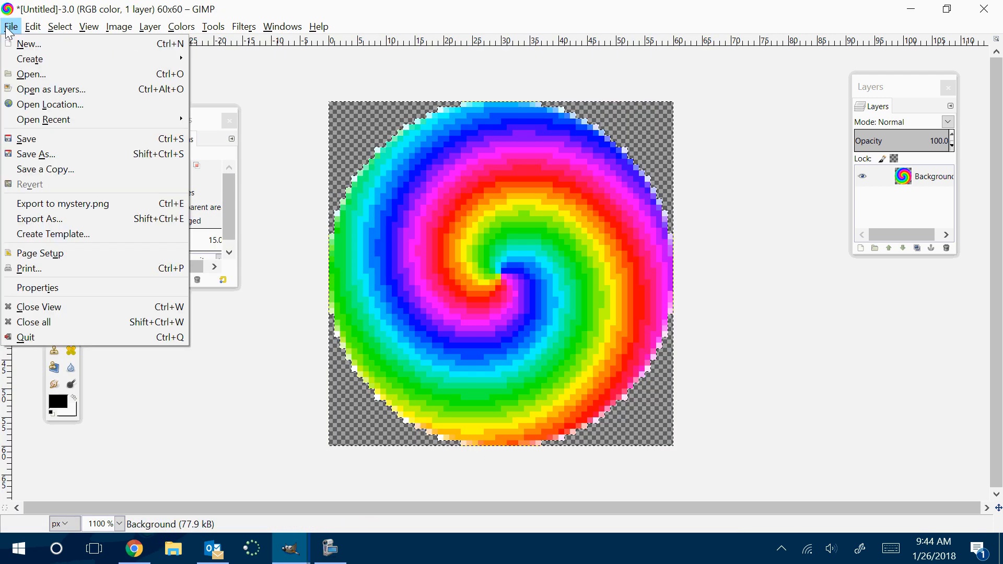
left_click(44, 224)
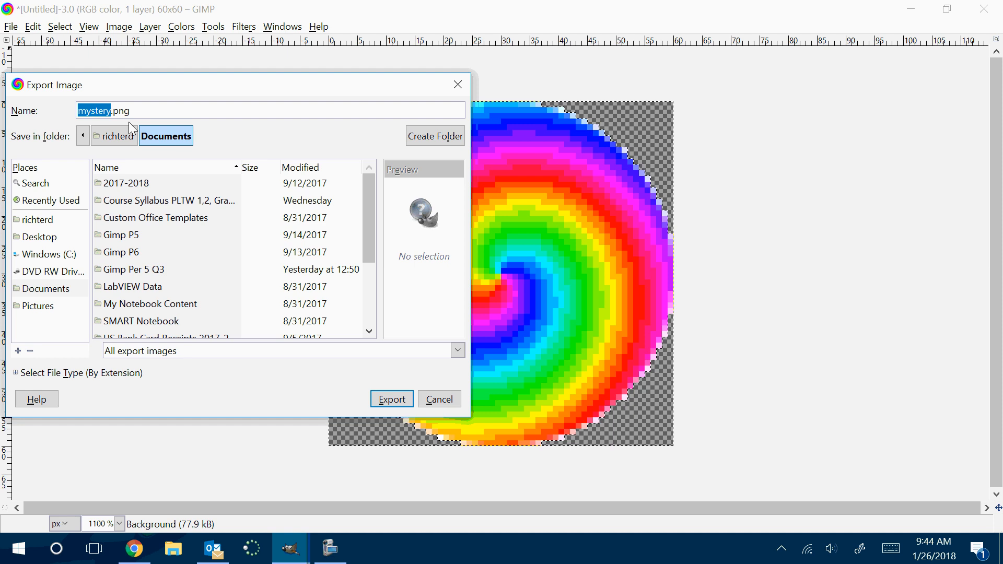
left_click(458, 85)
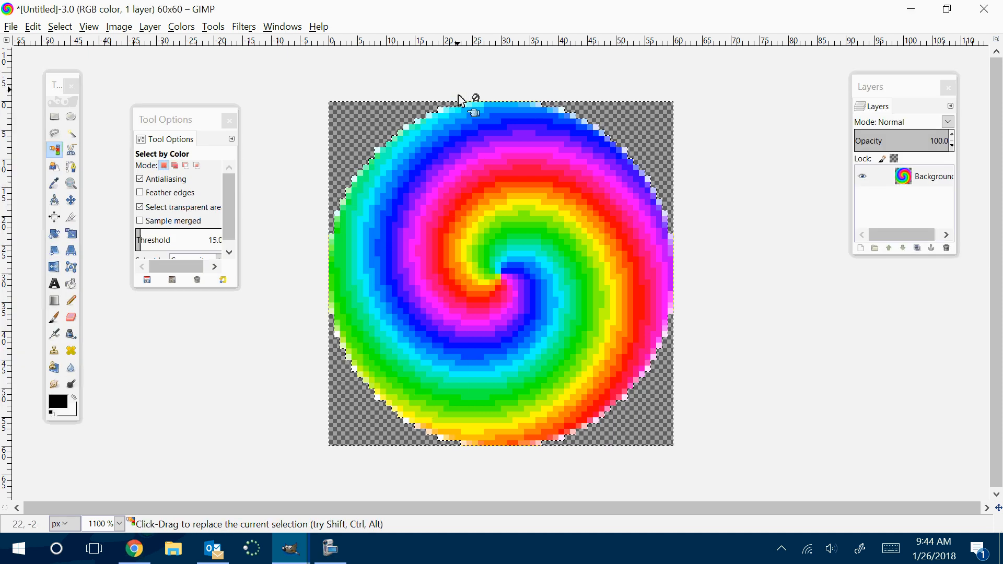
Try to create a folder named "Digital Doodle P3 Q" in Documents while exporting mystery.png, and decline replacing the existing file
left_click(10, 26)
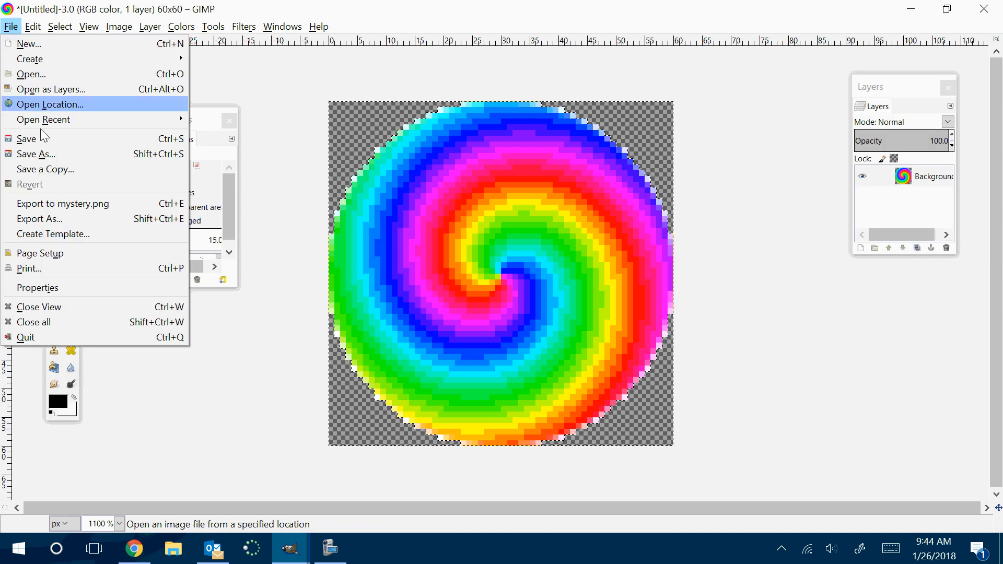
left_click(55, 217)
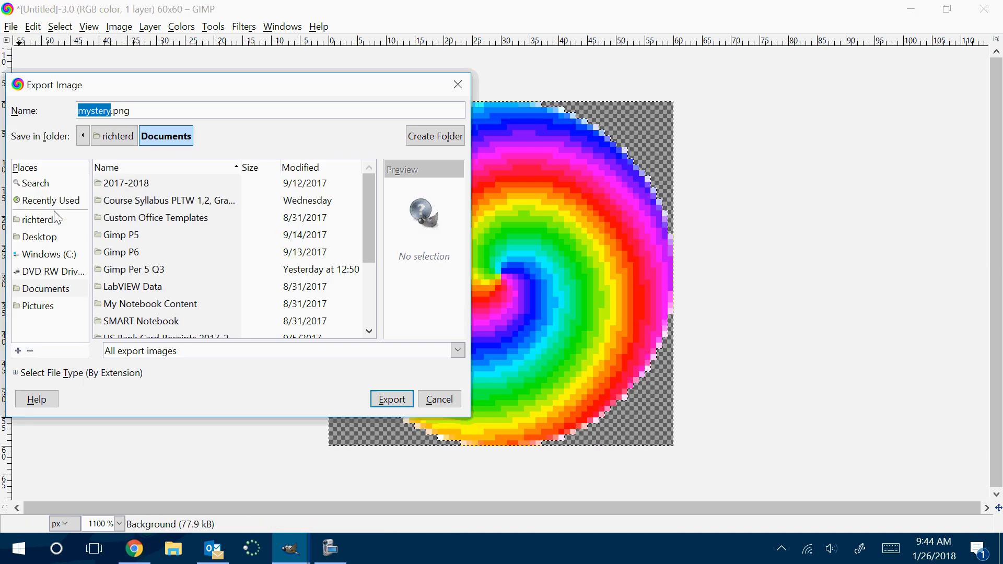
left_click(439, 136)
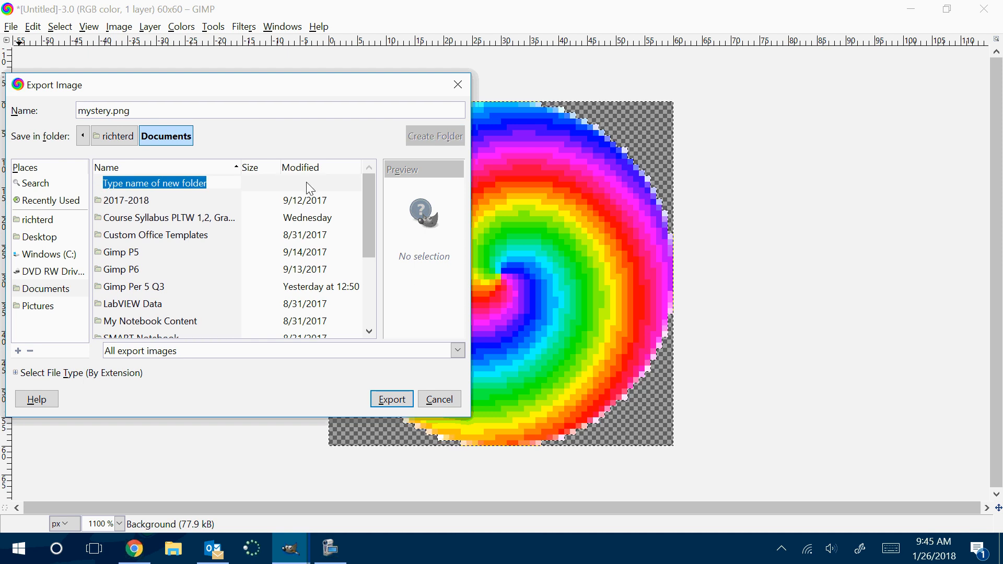
type("Digi")
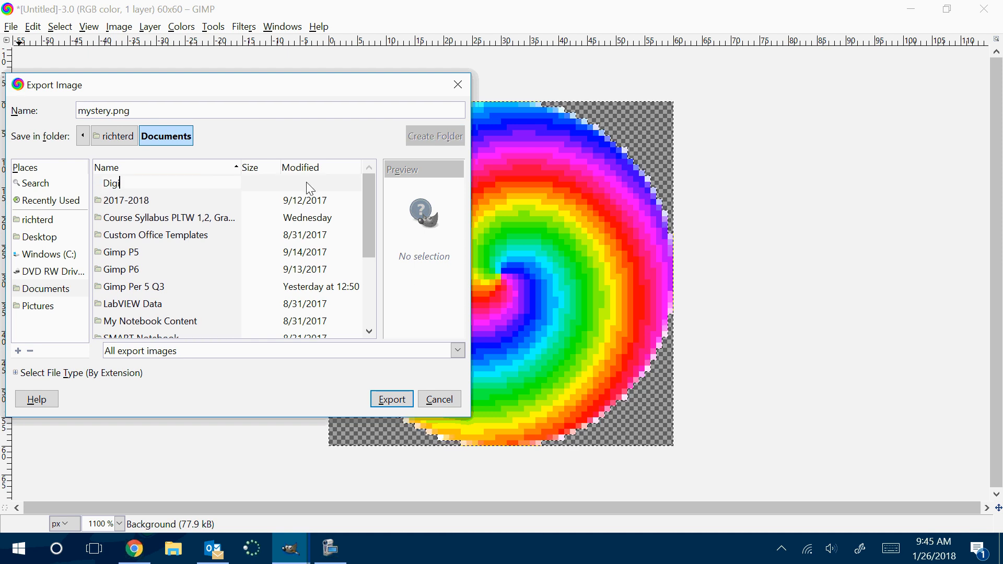
type("tal Doc")
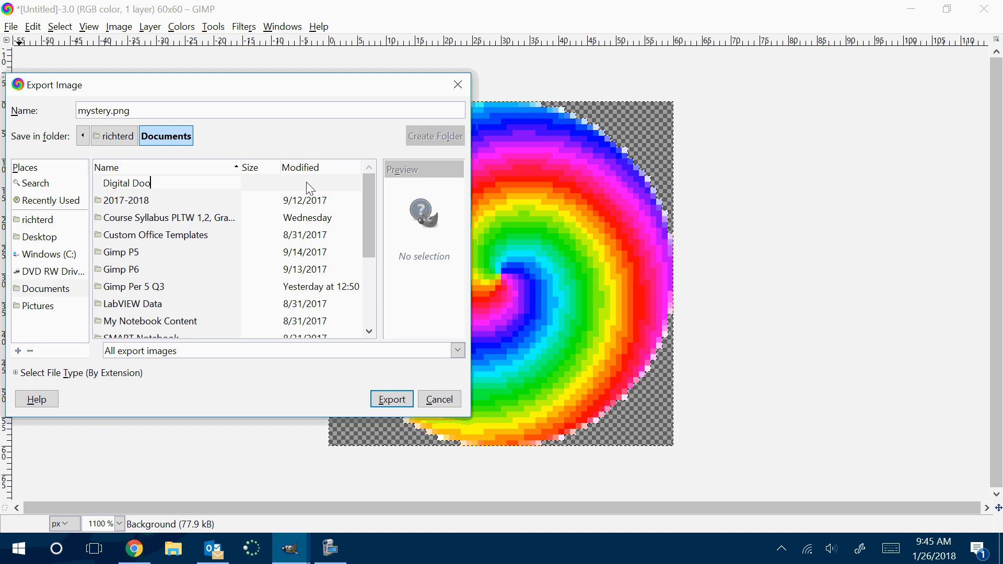
type("dle P3 Q3")
left_click(387, 401)
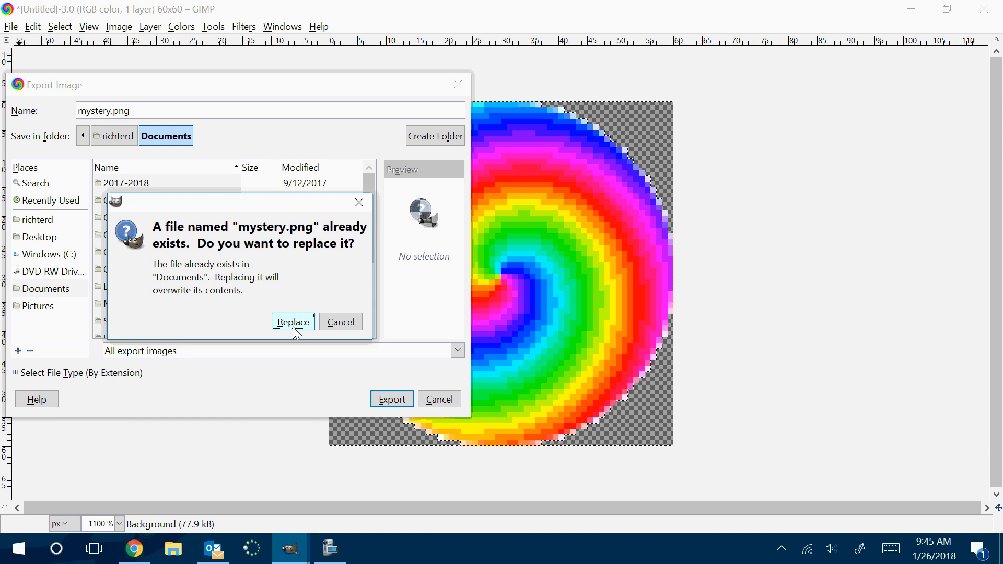
left_click(349, 328)
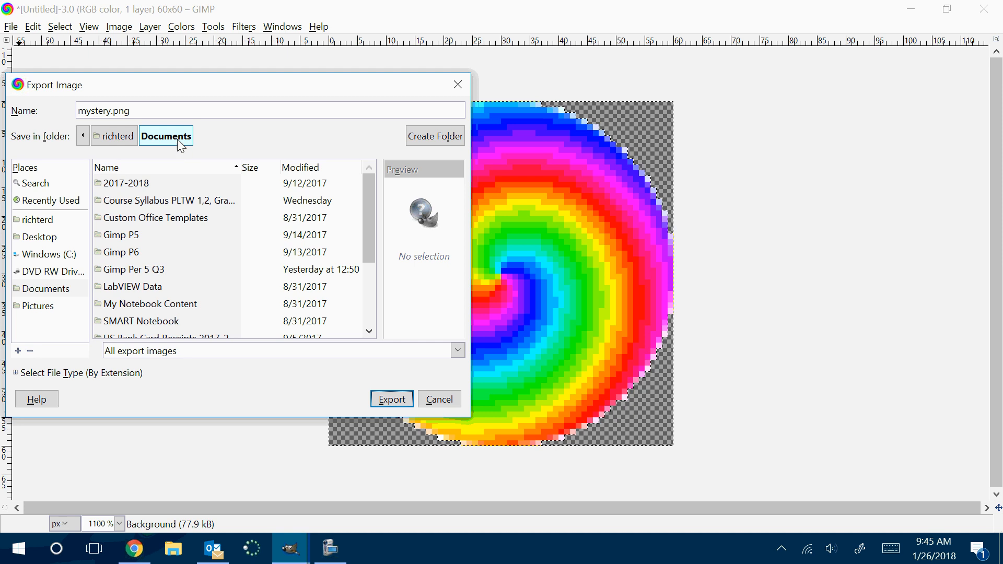
Create a new folder named D inside Documents from the export dialog
left_click(414, 136)
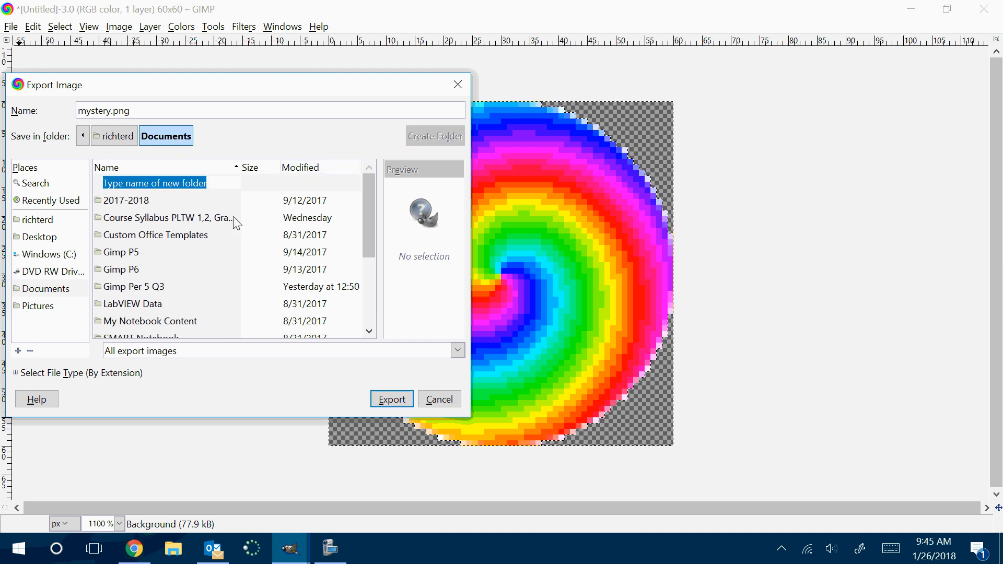
type("D")
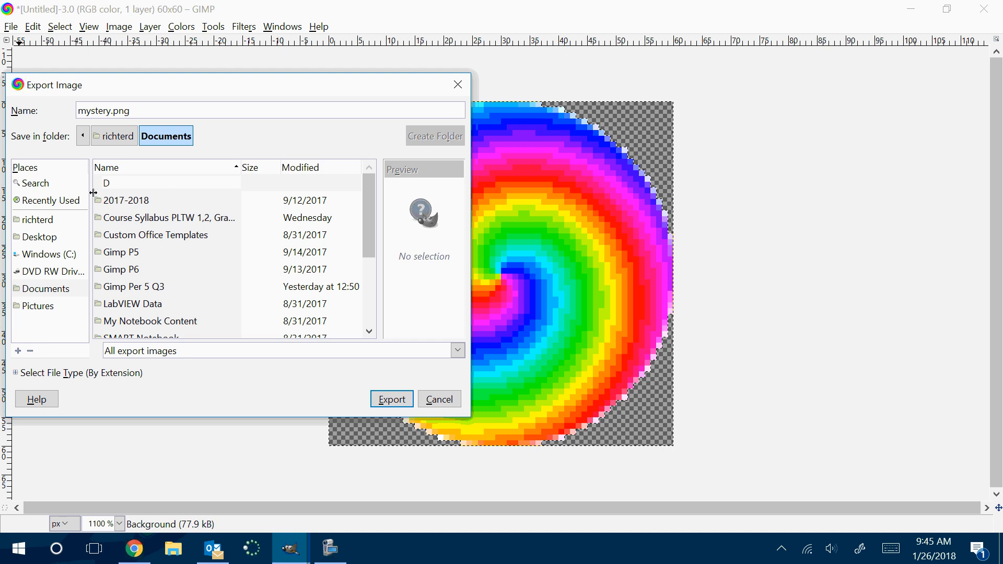
key("Return")
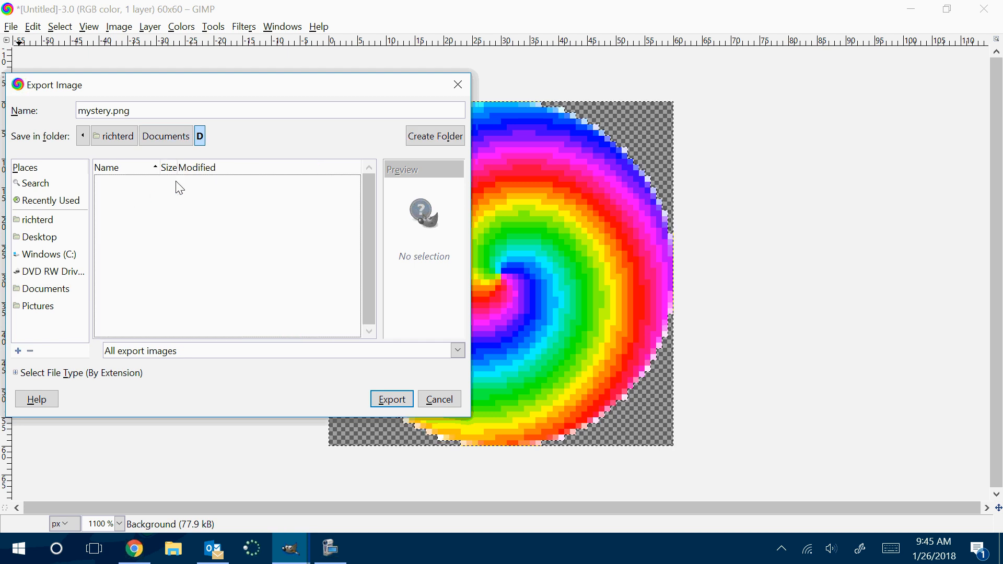
left_click(428, 136)
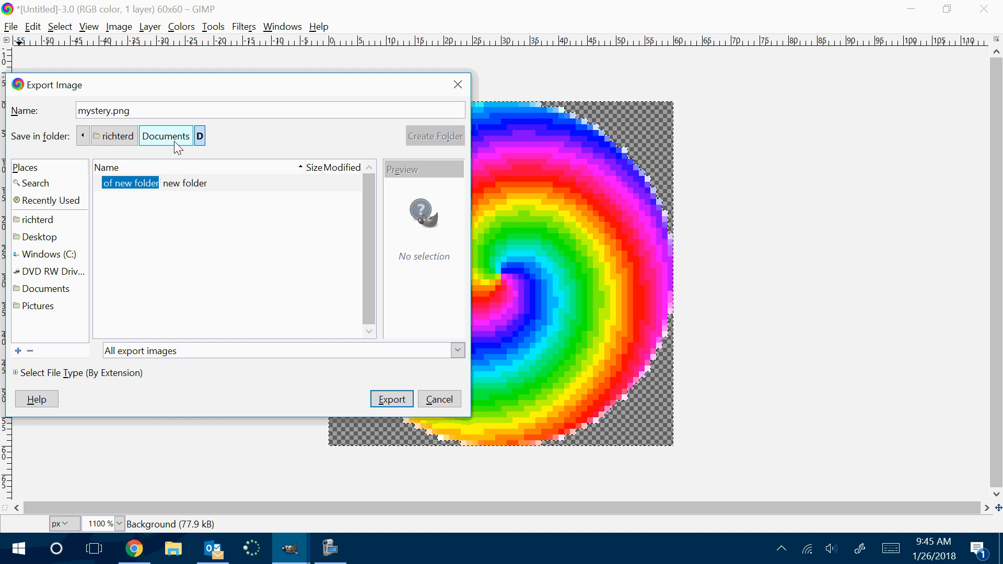
left_click(84, 139)
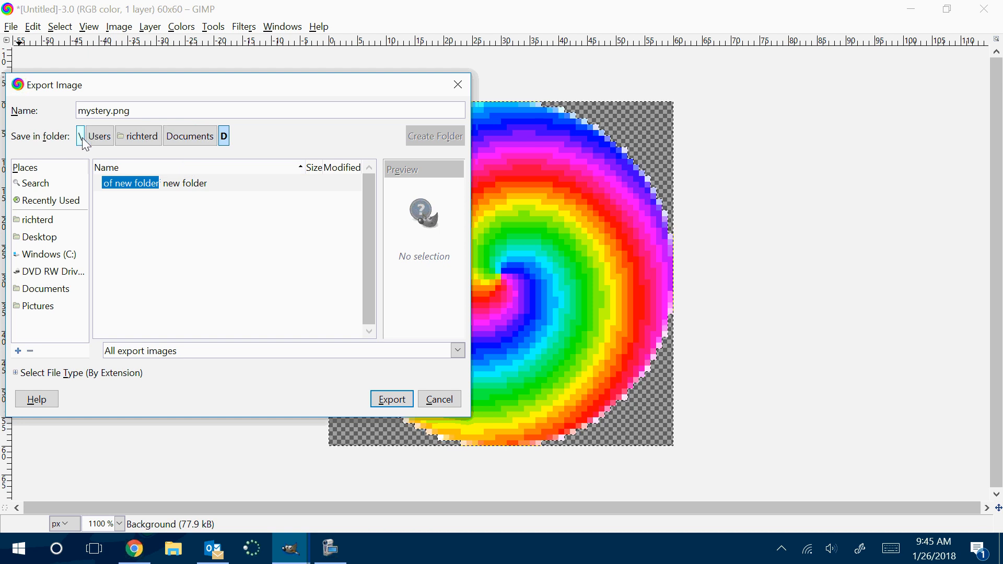
left_click(134, 140)
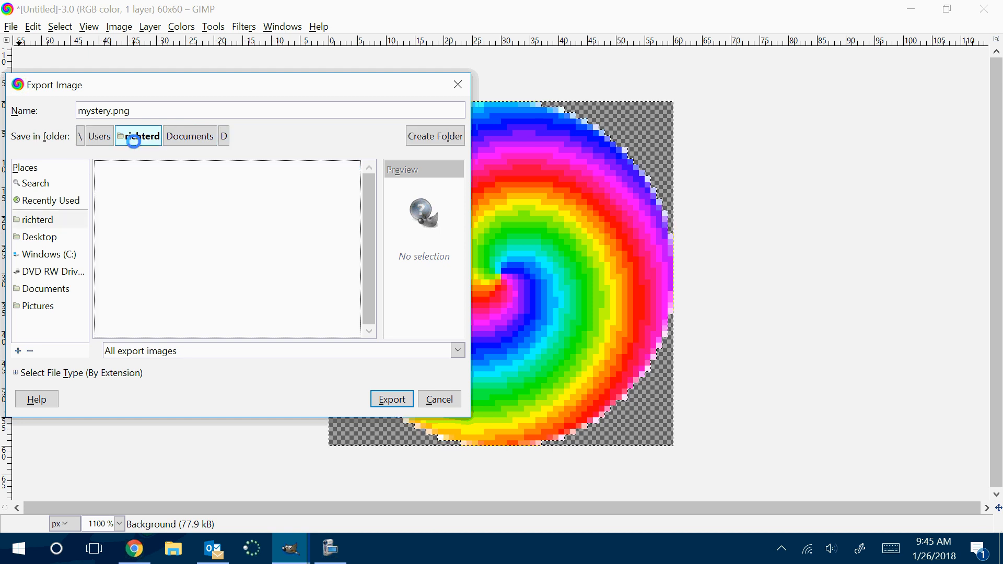
left_click(188, 139)
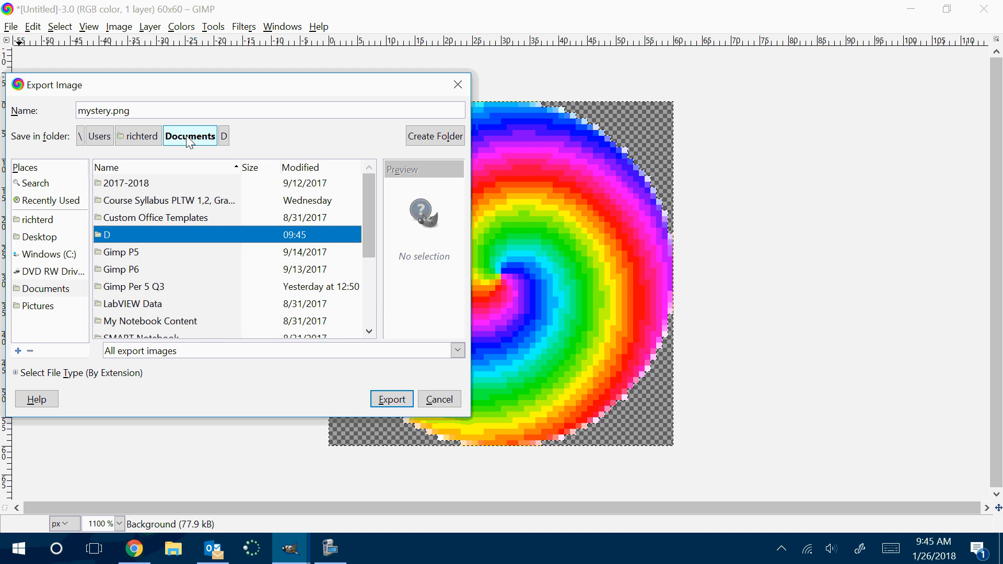
left_click(430, 138)
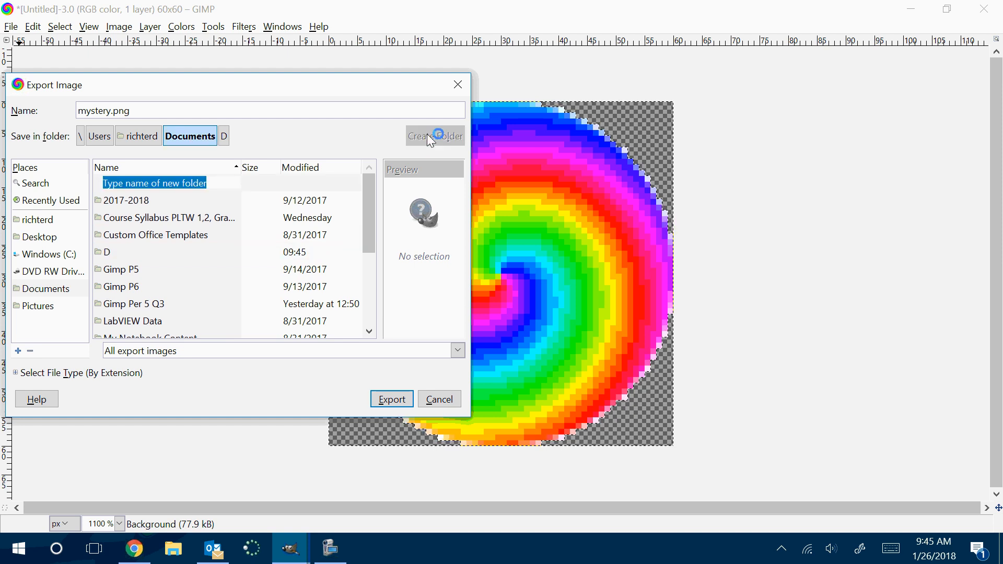
left_click(135, 204)
double_click(134, 200)
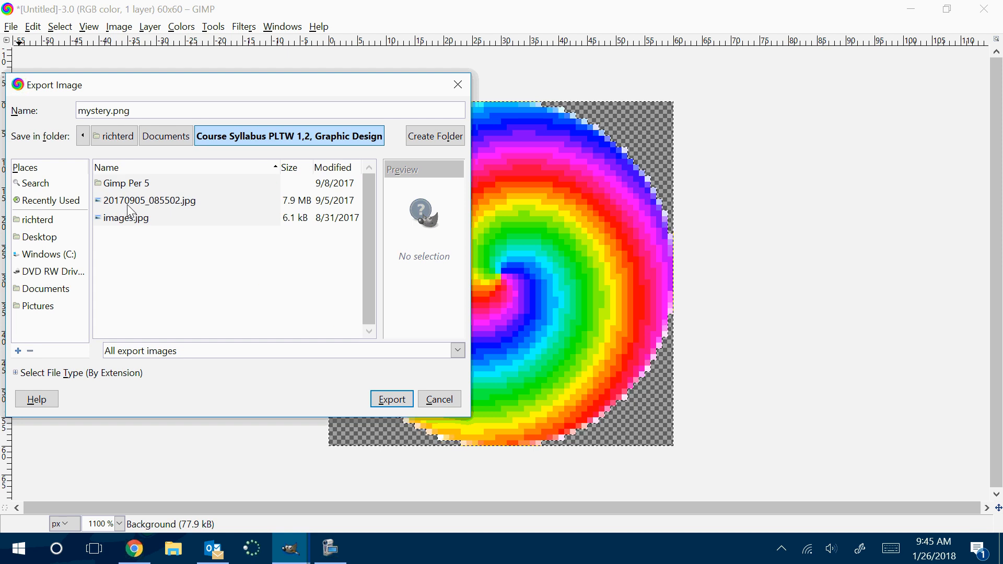
left_click(463, 90)
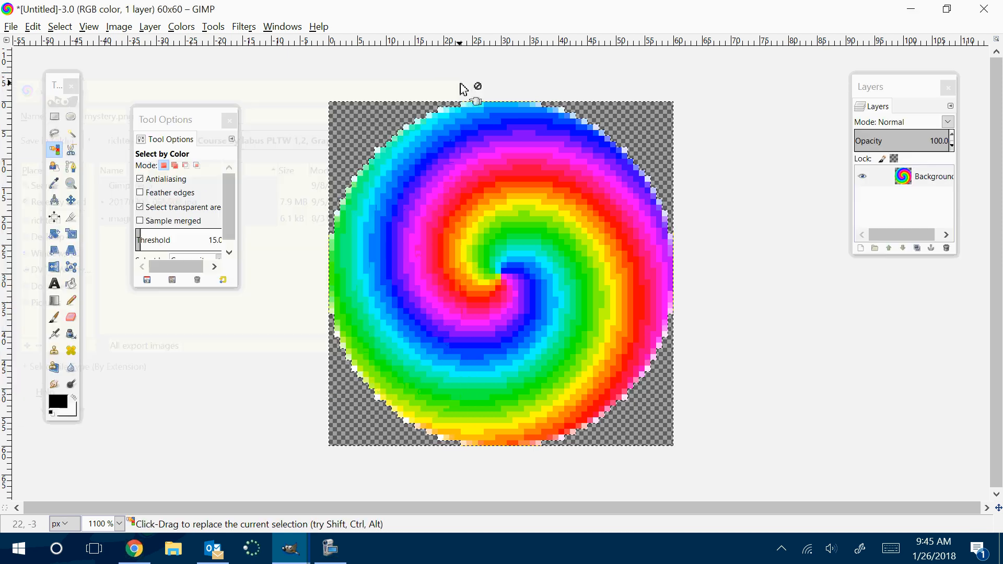
Start exporting the rainbow spiral again as mystery.png and go to the 2017-2018 folder in Documents
left_click(17, 26)
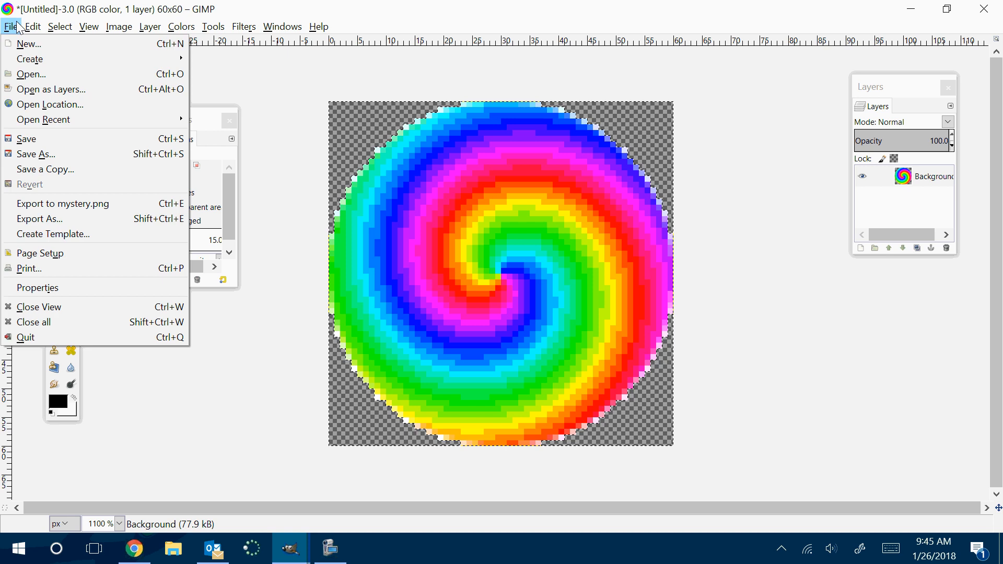
left_click(36, 220)
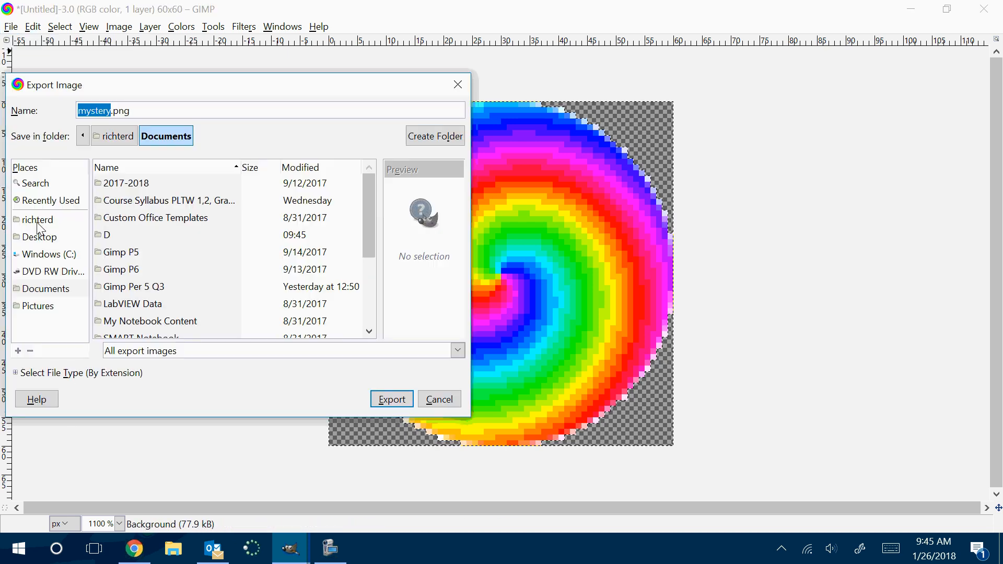
double_click(111, 185)
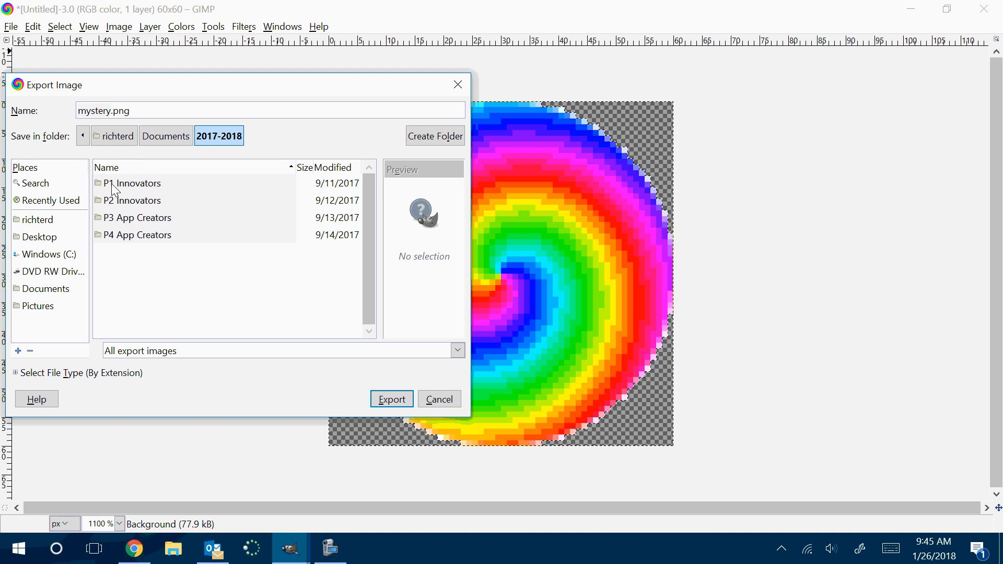
Try to create a folder named "P3 Q3 App Creators" inside 2017-2018 from the export dialog
left_click(447, 137)
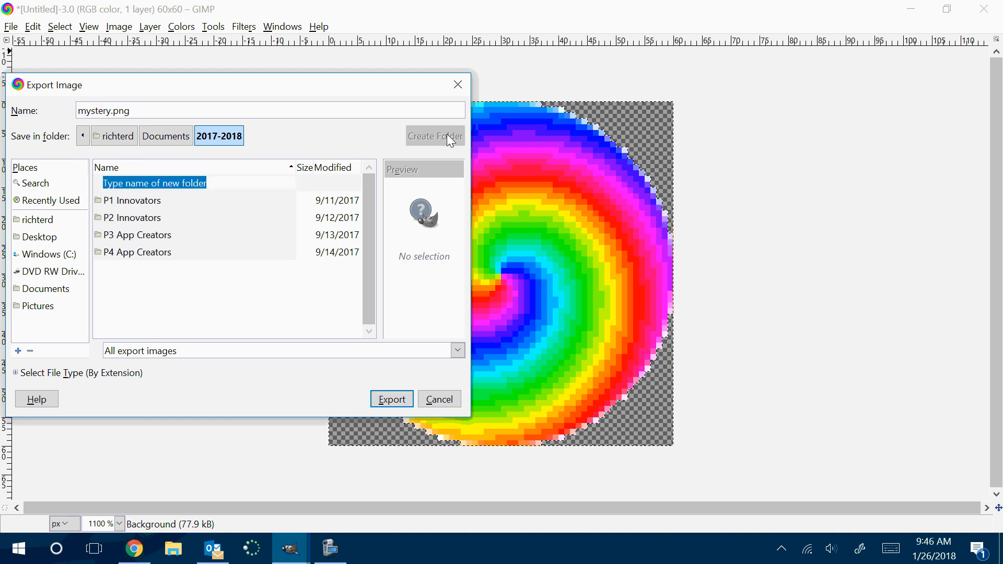
type("P3")
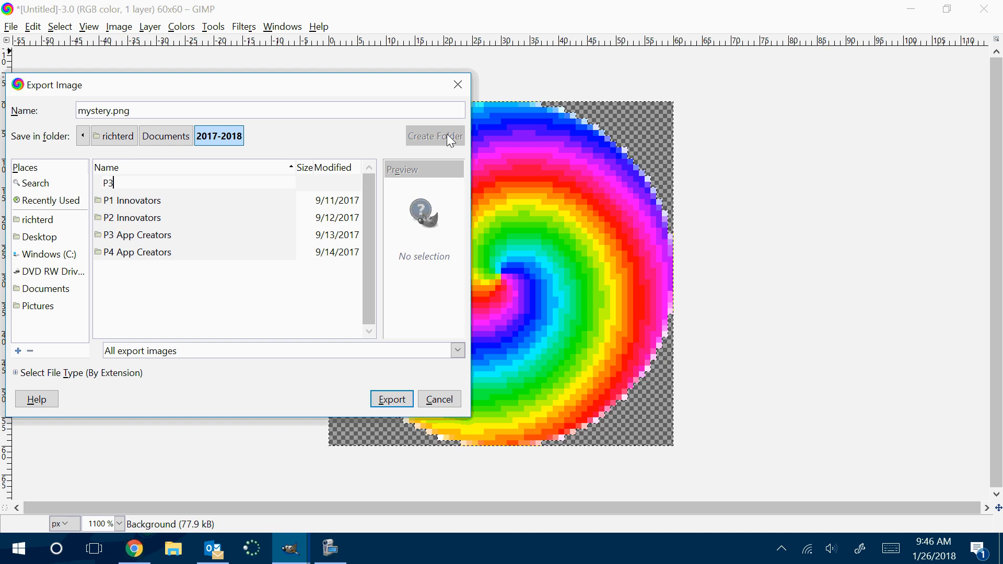
type(" Q3 App Creato")
key("BackSpace")
type("tor")
Export mystery.png into the 2017-2018 folder with the offered PNG options, and switch to MIT App Inventor in the browser
left_click(384, 403)
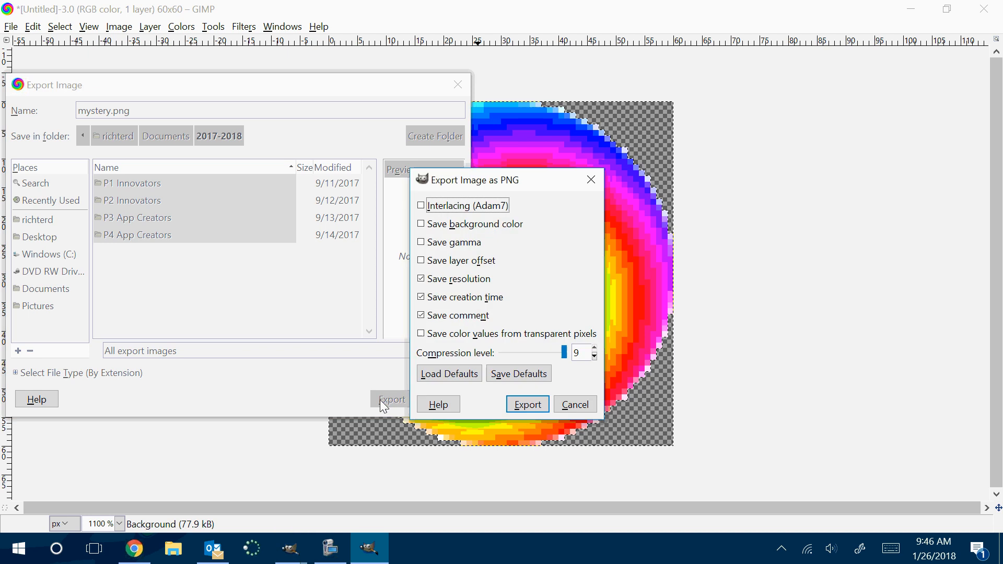
left_click(529, 406)
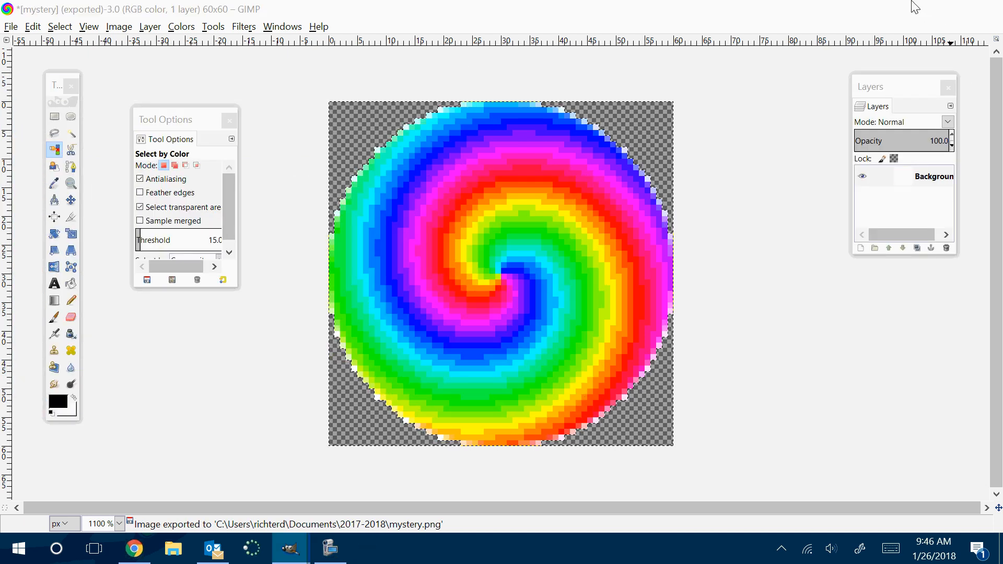
left_click(916, 7)
left_click(909, 11)
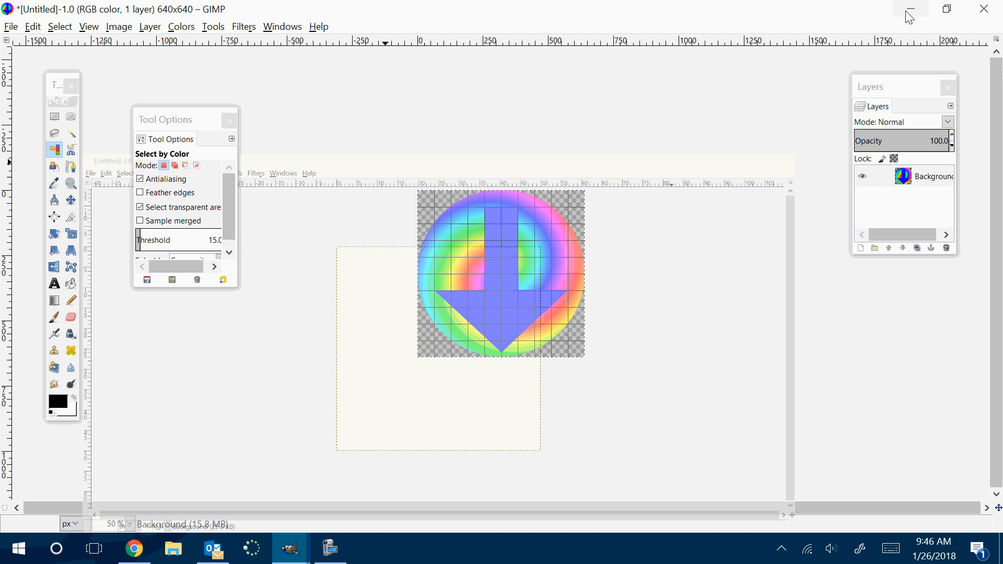
left_click(912, 9)
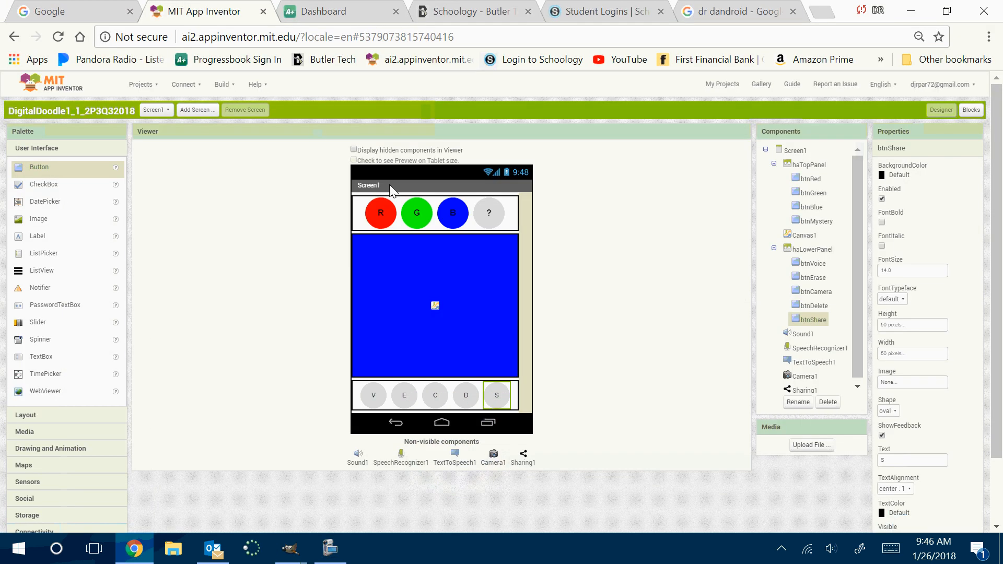
Start an image upload for the btnMystery button and find the mystery file in the 2017-2018 folder of Documents
left_click(499, 221)
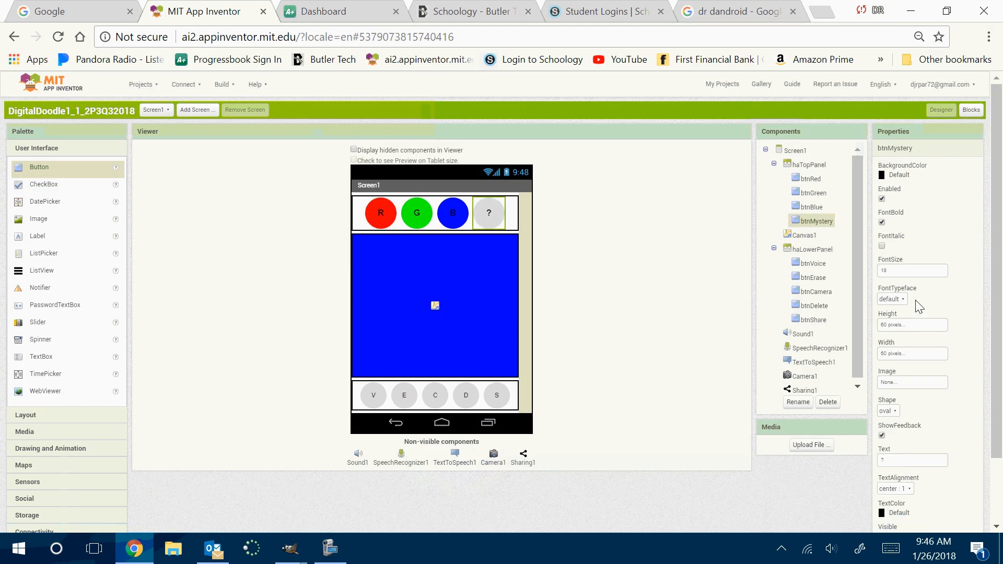
left_click(925, 387)
left_click(904, 470)
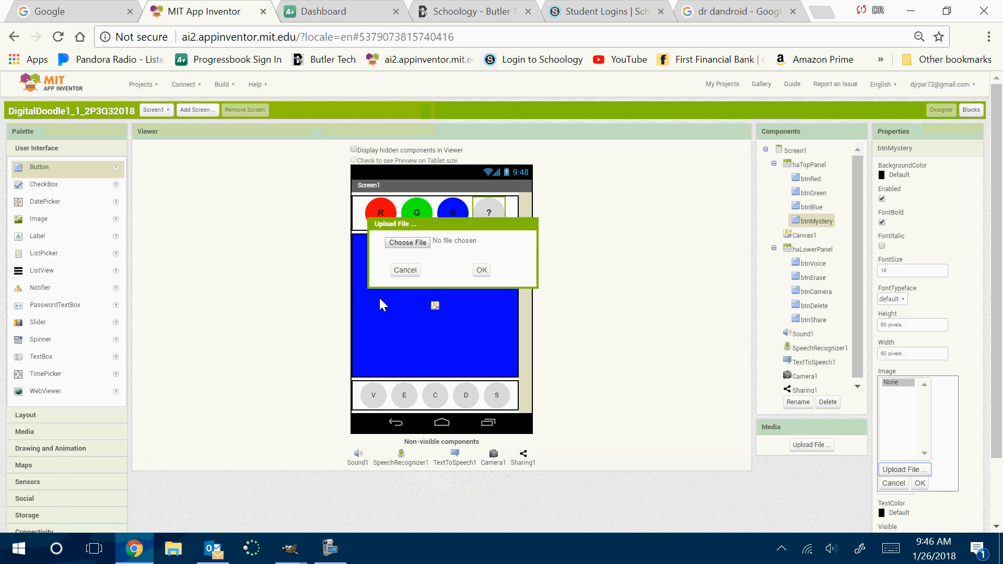
left_click(409, 243)
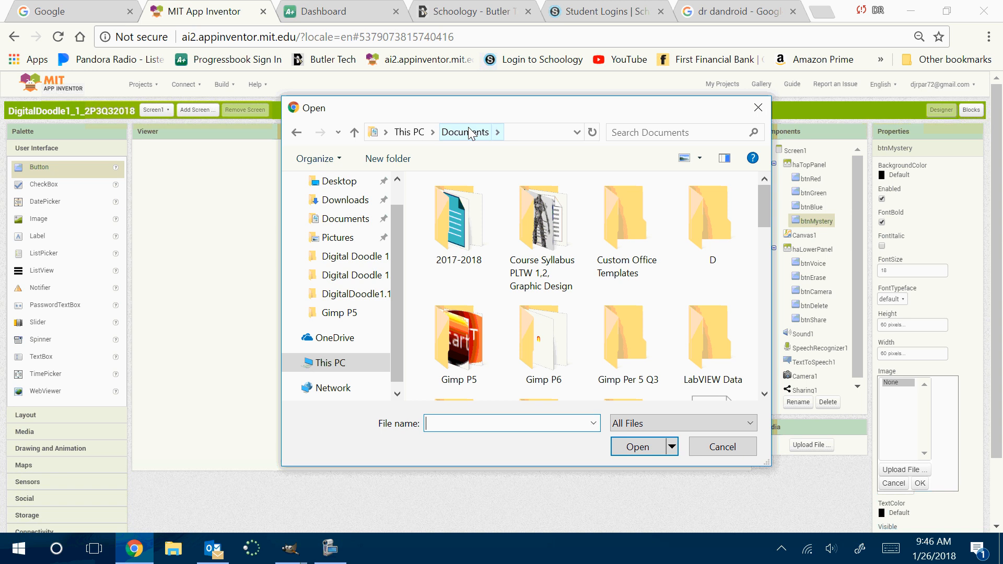
scroll(686, 312, "down", 2)
scroll(686, 312, "up", 2)
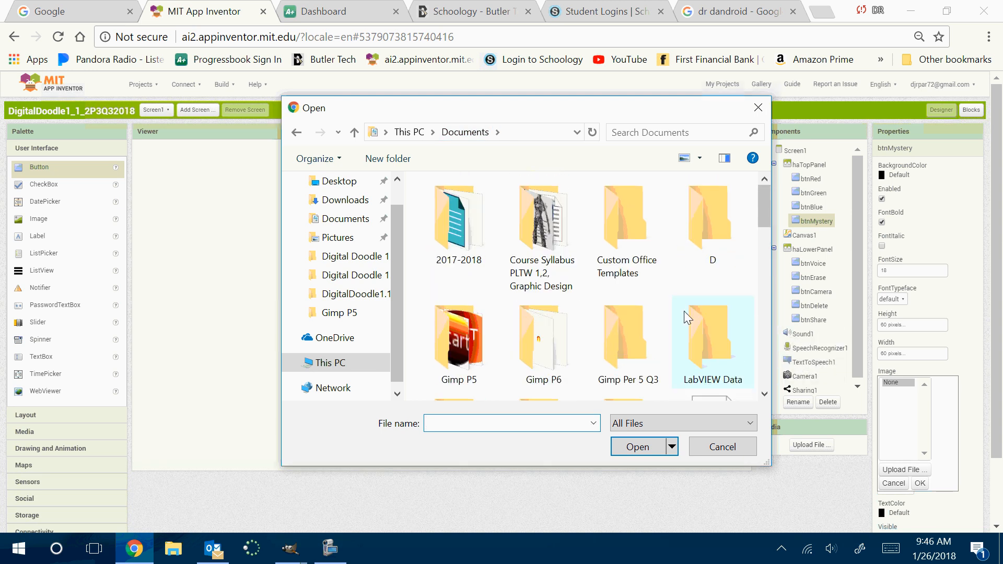
left_click(467, 238)
double_click(466, 238)
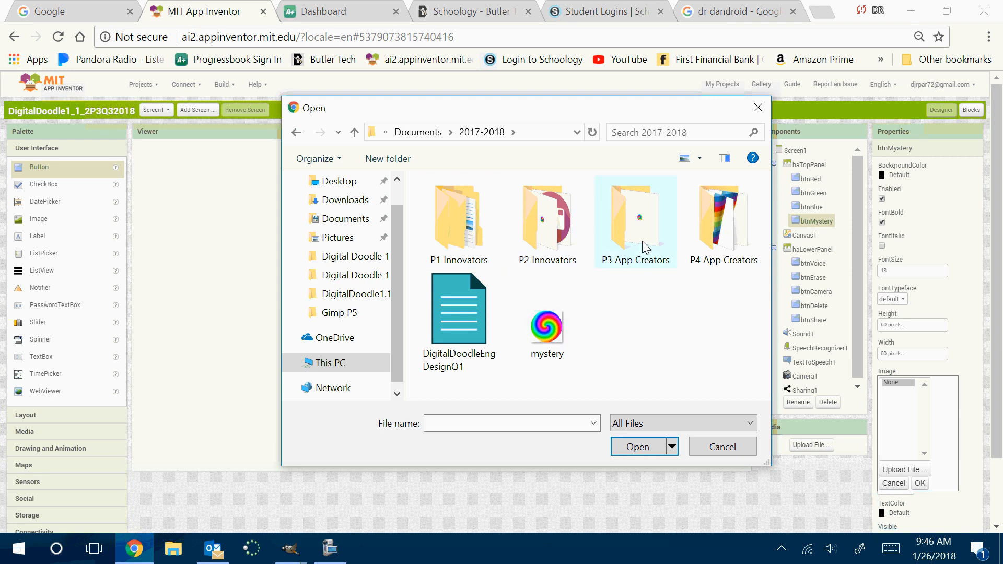
left_click(550, 334)
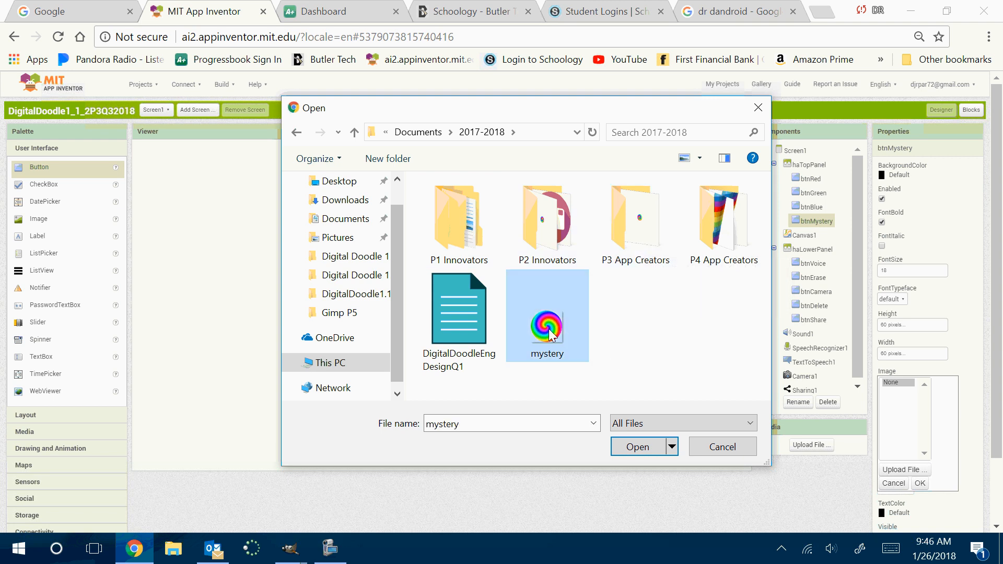
Create a folder named "App Creators P3 Q3" inside 2017-2018 and move the mystery image into it
left_click(388, 161)
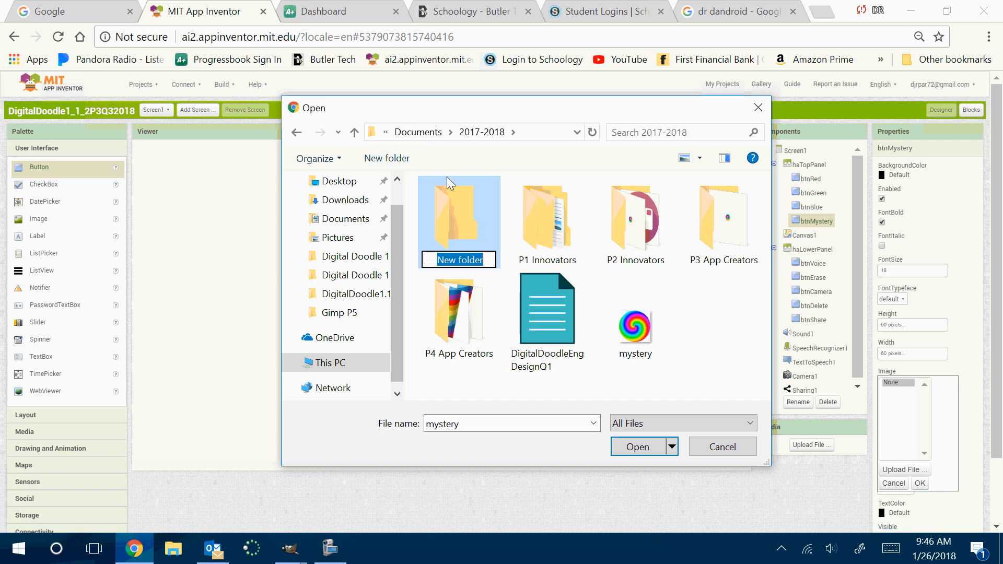
type("App ")
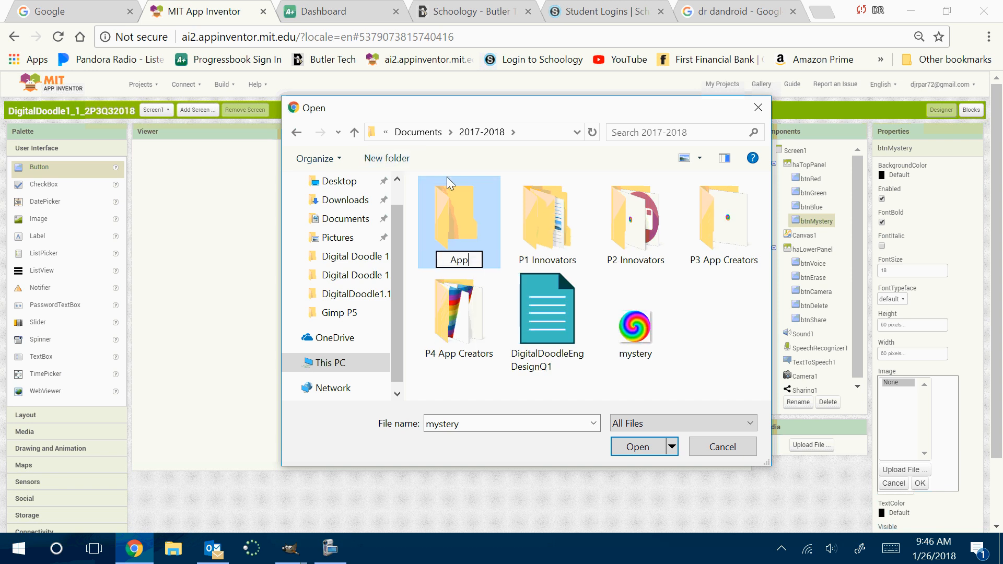
type("Creao")
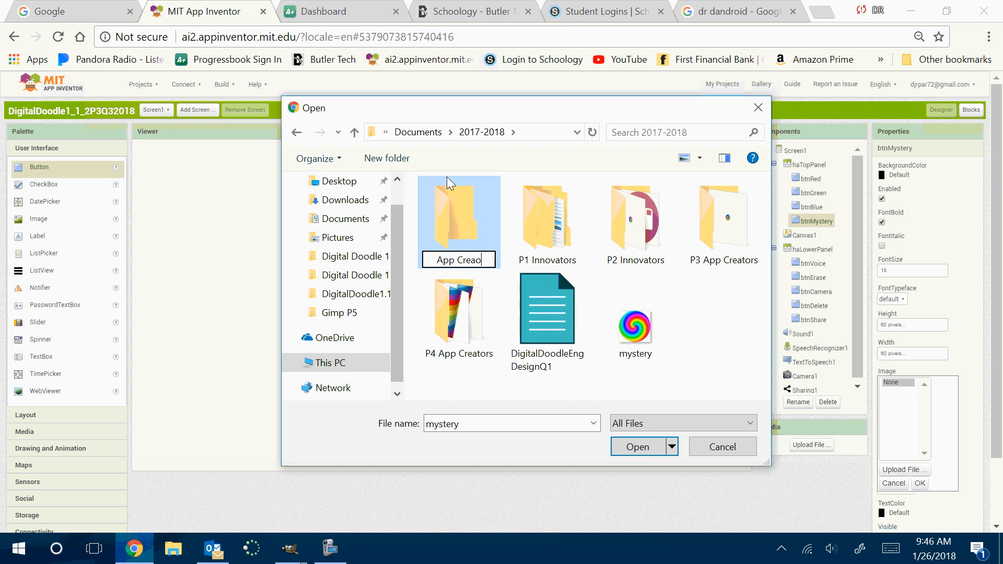
key("BackSpace")
type("tors P3")
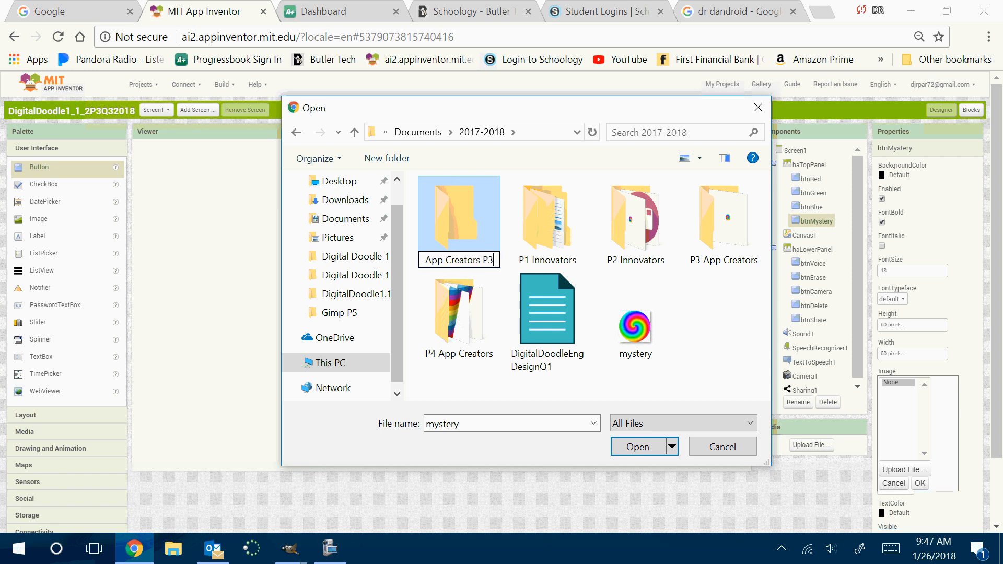
type(" Q3")
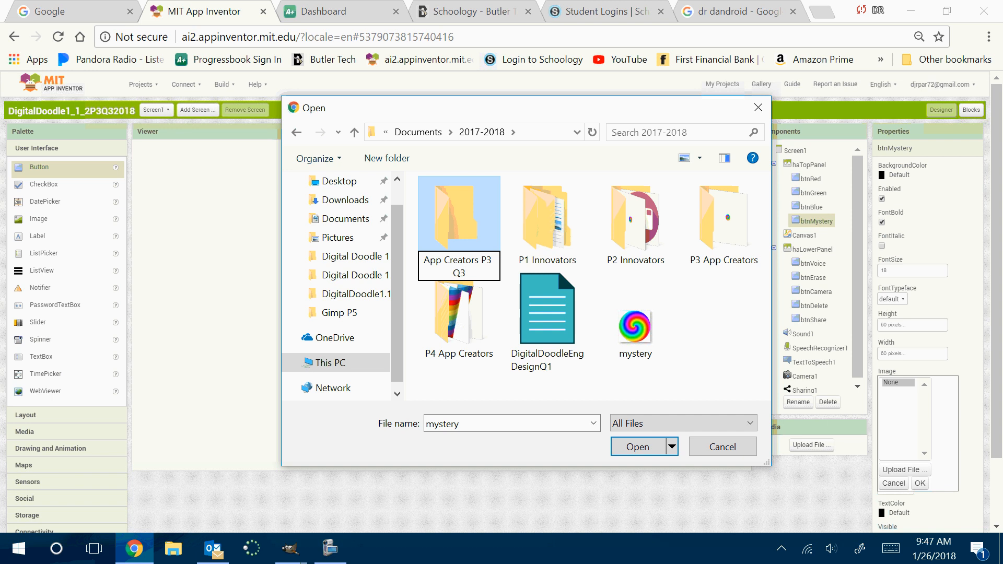
left_click(447, 177)
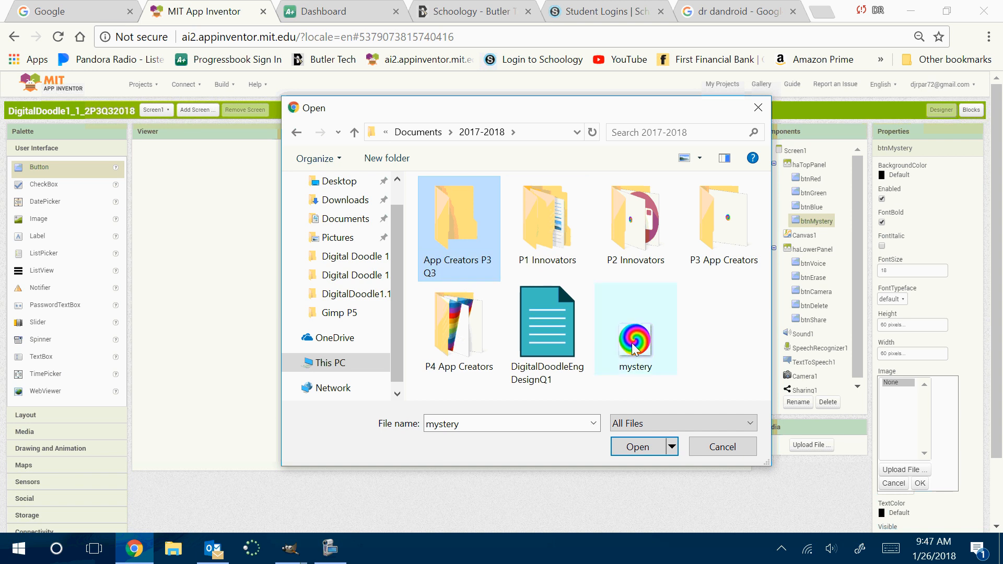
left_click_drag(635, 334, 461, 268)
Upload mystery.png from the App Creators P3 Q3 folder as the image of btnMystery
double_click(441, 218)
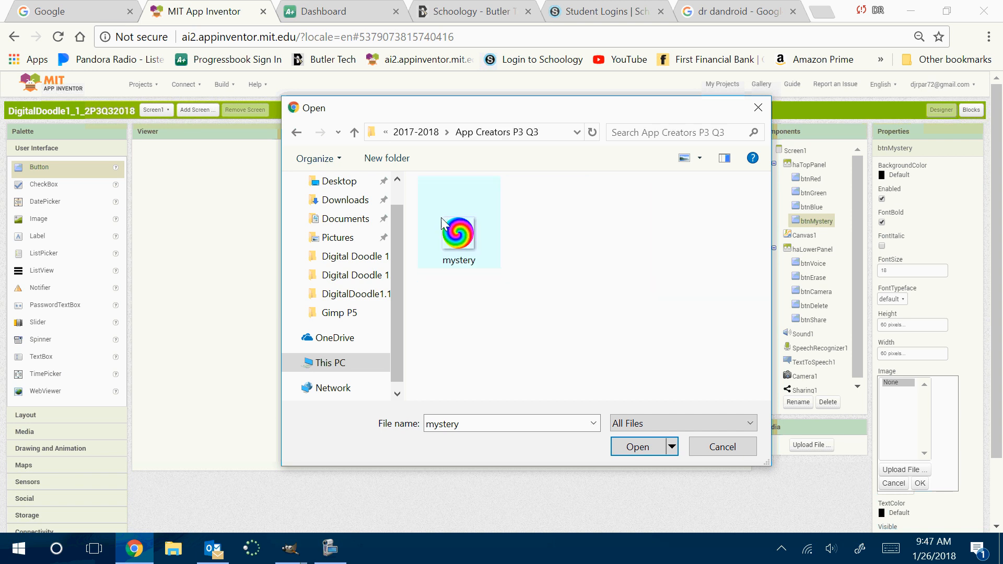
left_click(640, 448)
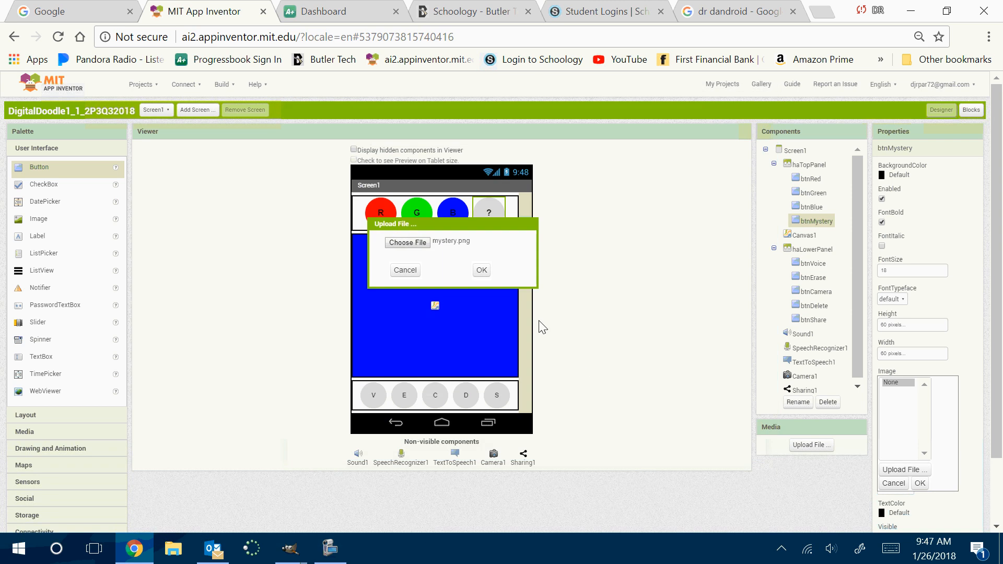
left_click(481, 271)
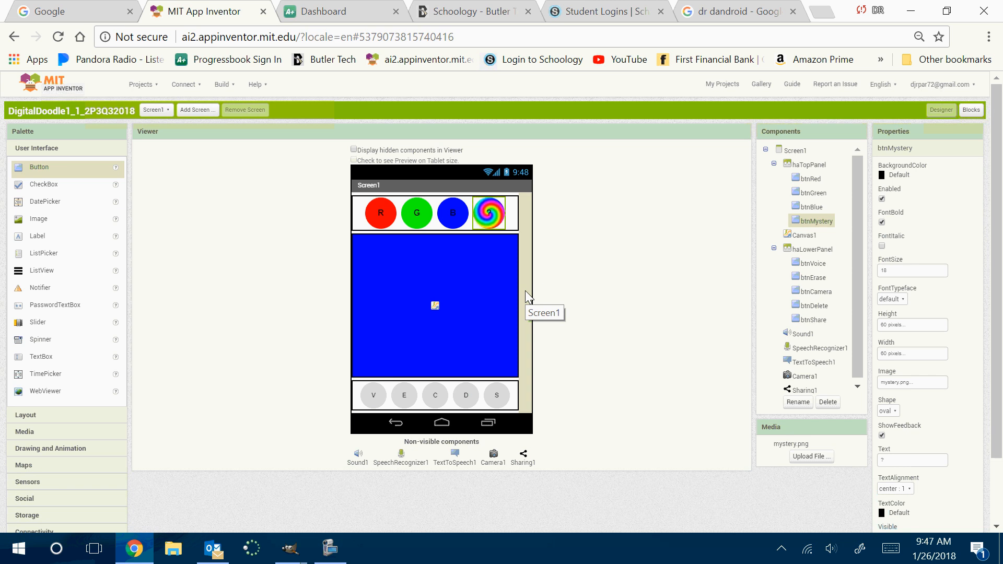
left_click(329, 548)
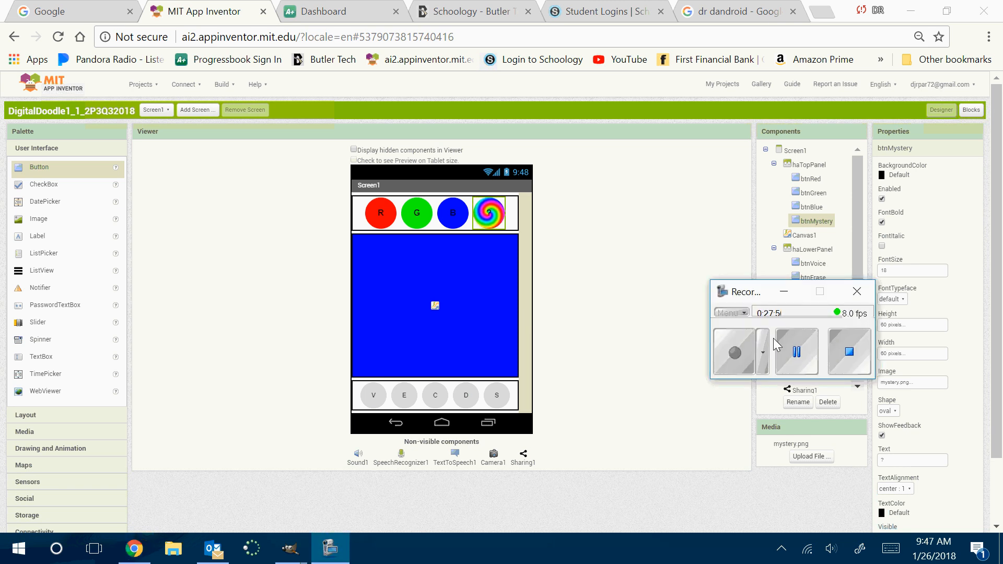